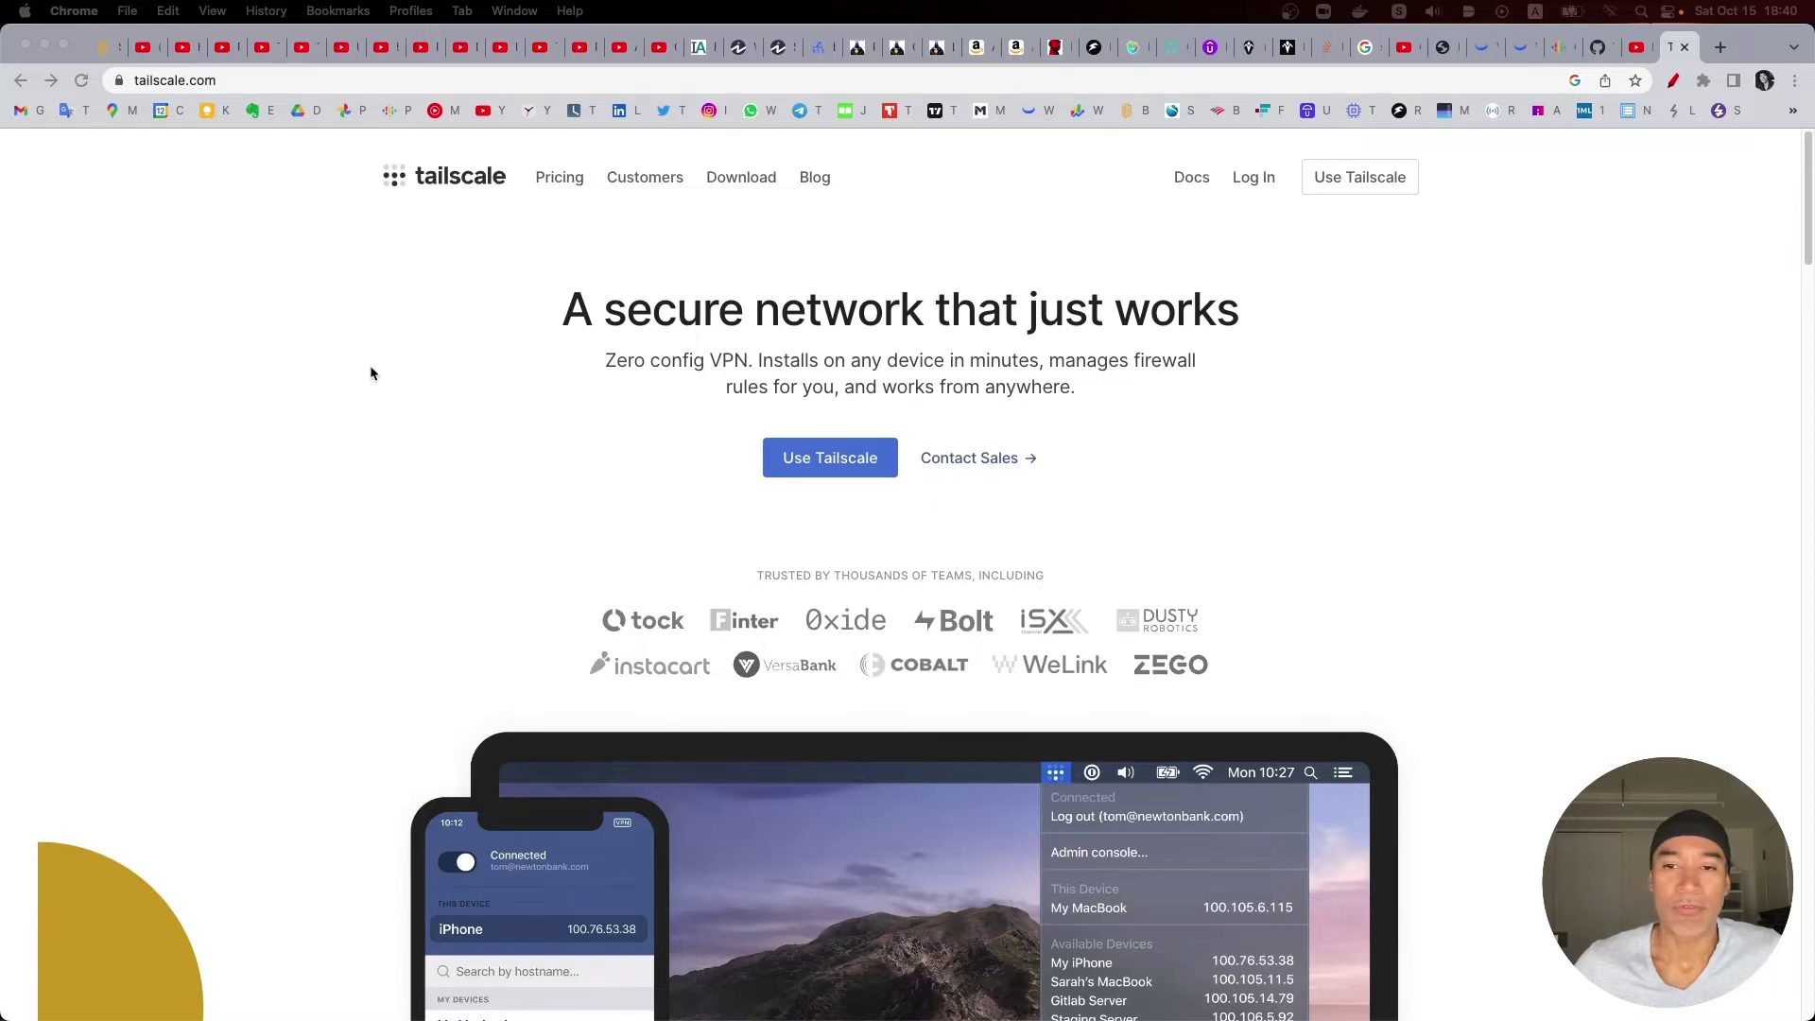
Step: Sign in to Tailscale with the suggested e-mail and the existing Google account
left_click(1257, 188)
left_click(1257, 188)
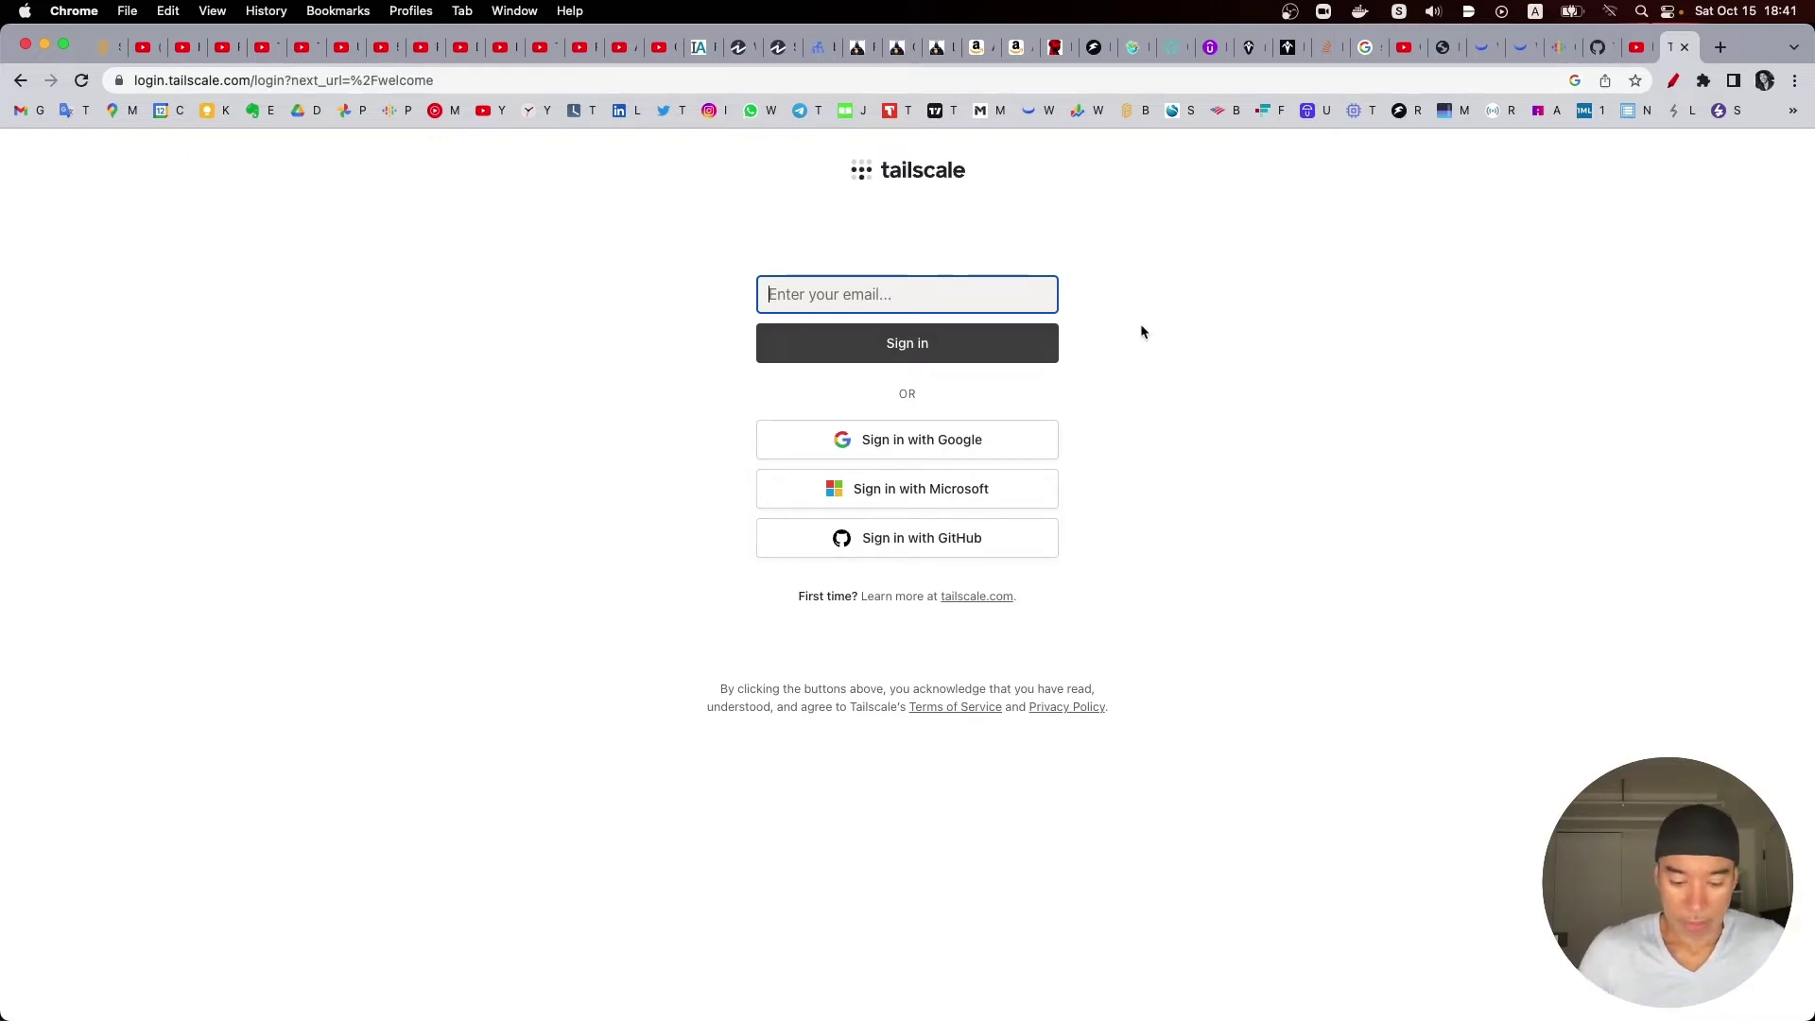
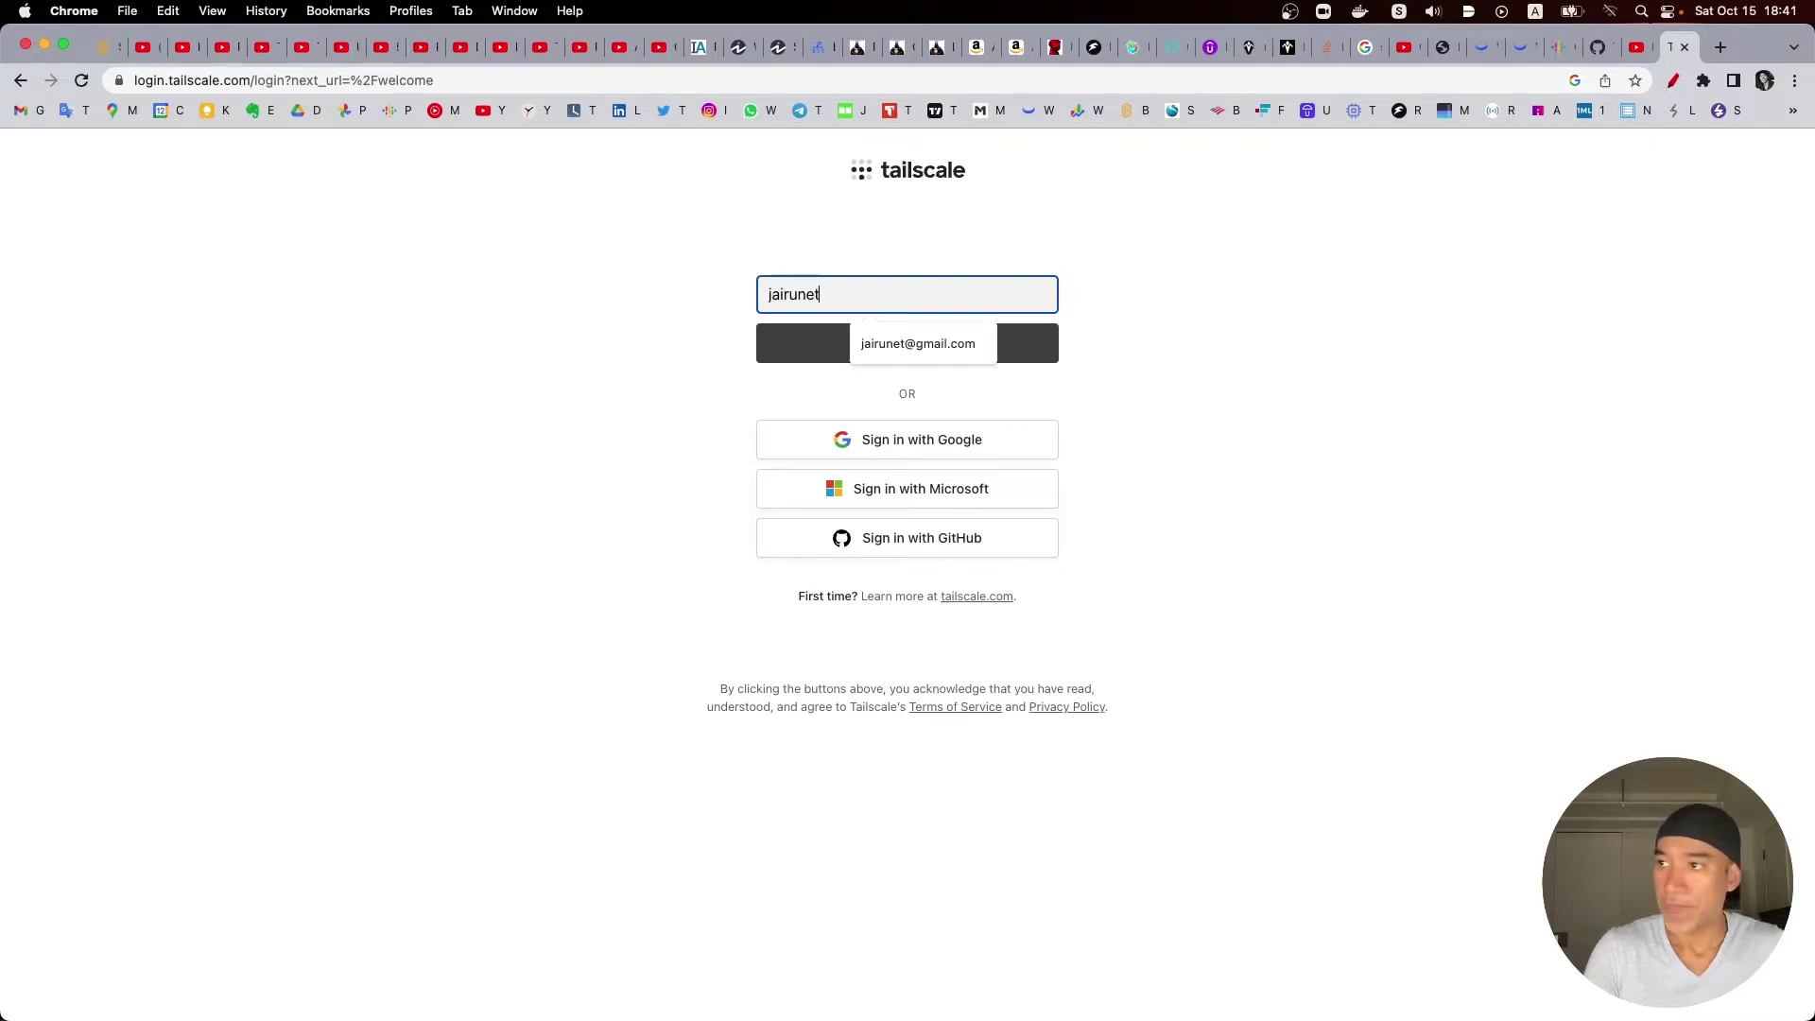
left_click(910, 351)
left_click(910, 357)
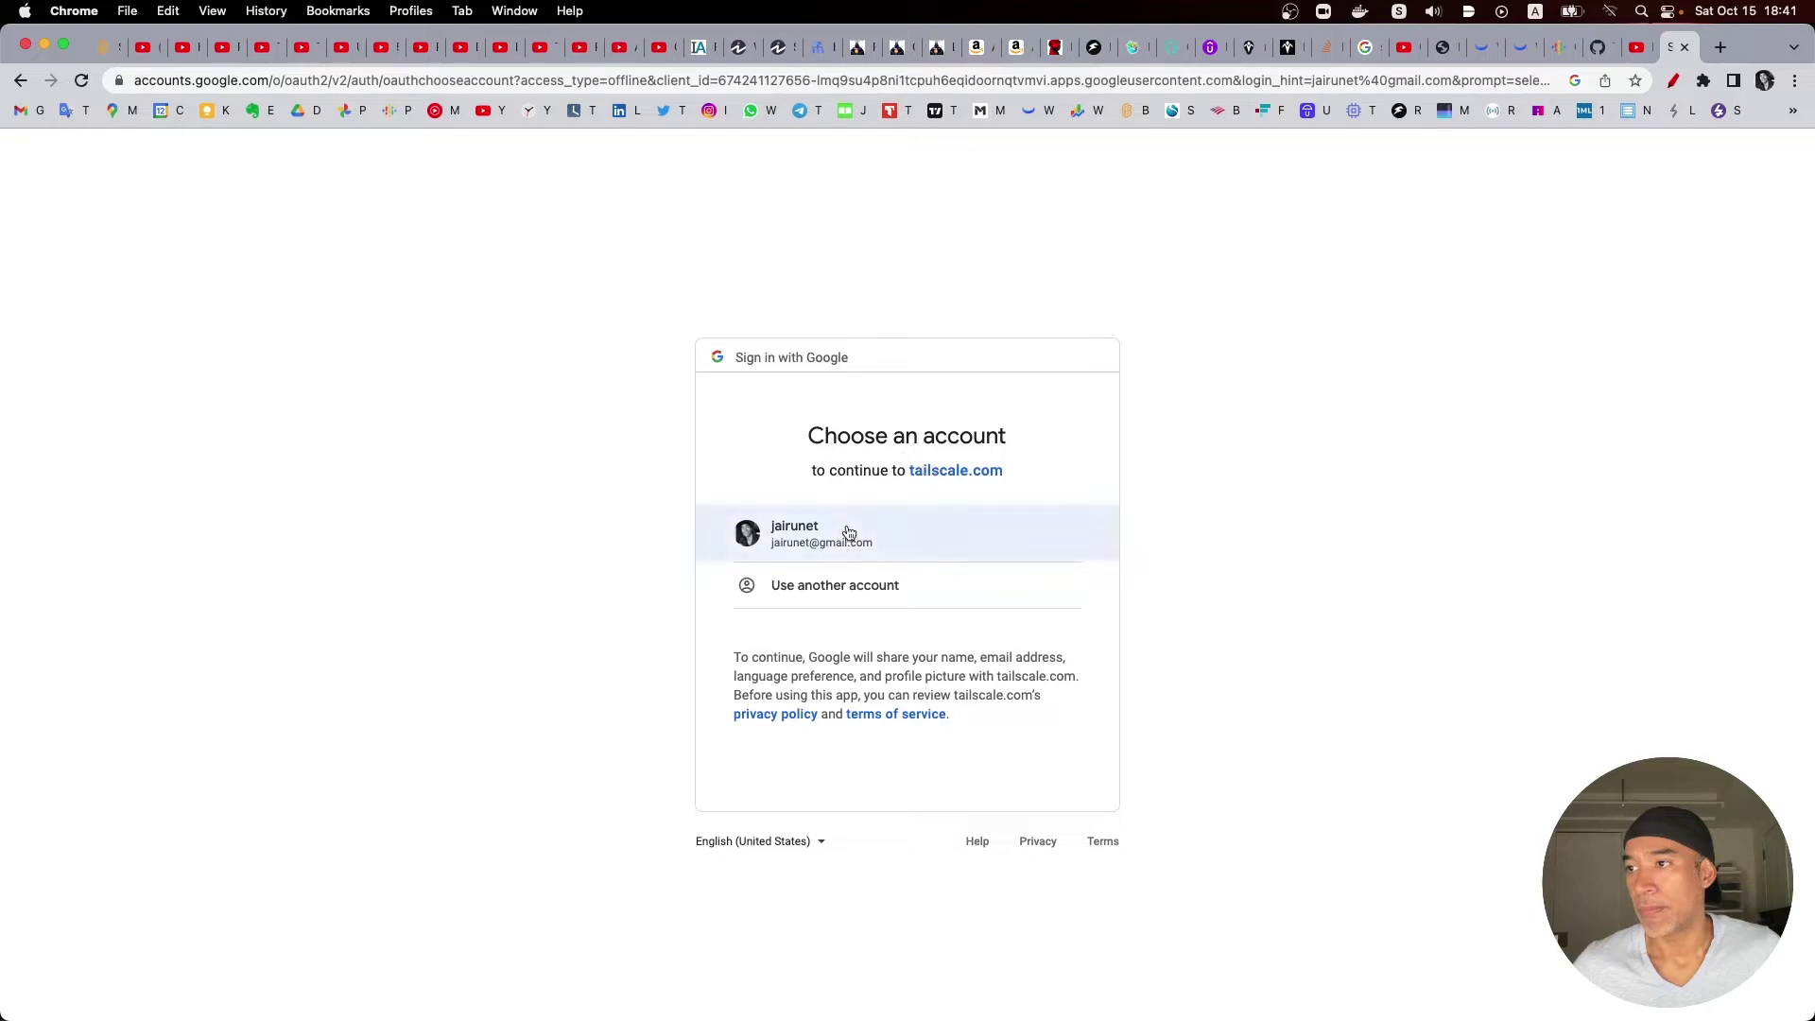
left_click(847, 535)
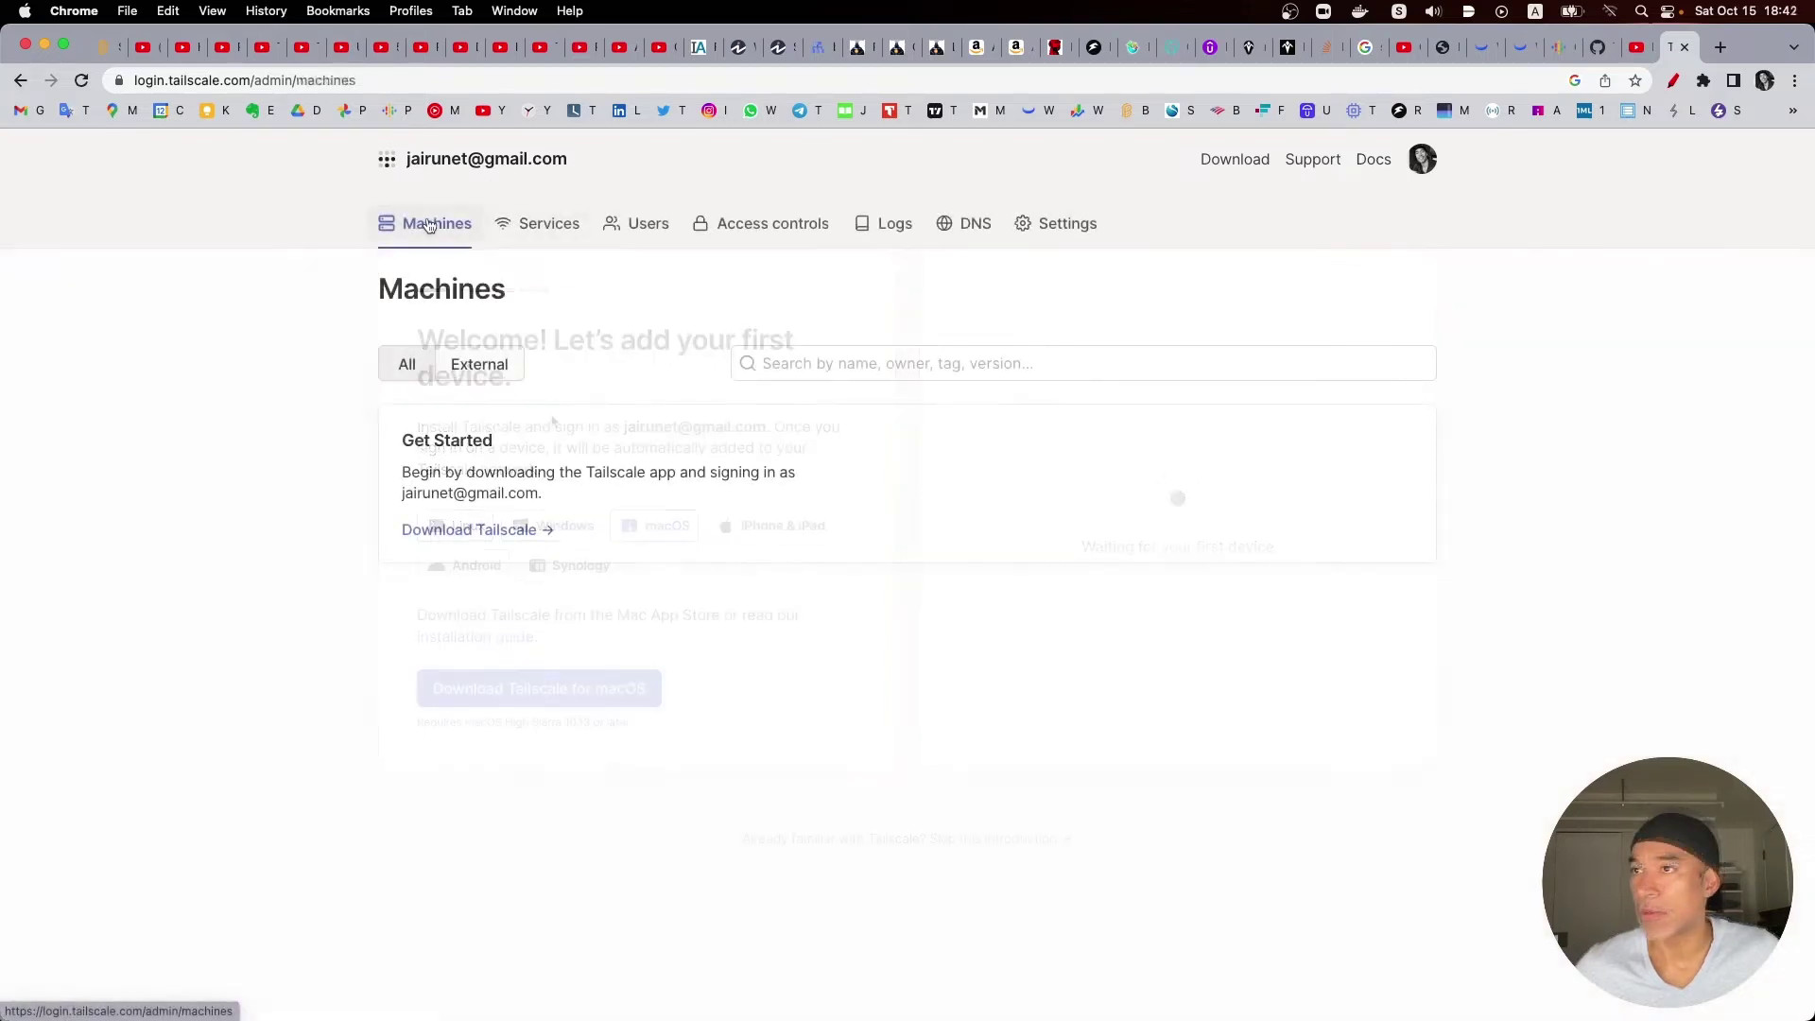
Step: Browse the Services, Machines and Users tabs, checking the single owner's actions menu without choosing one
left_click(530, 238)
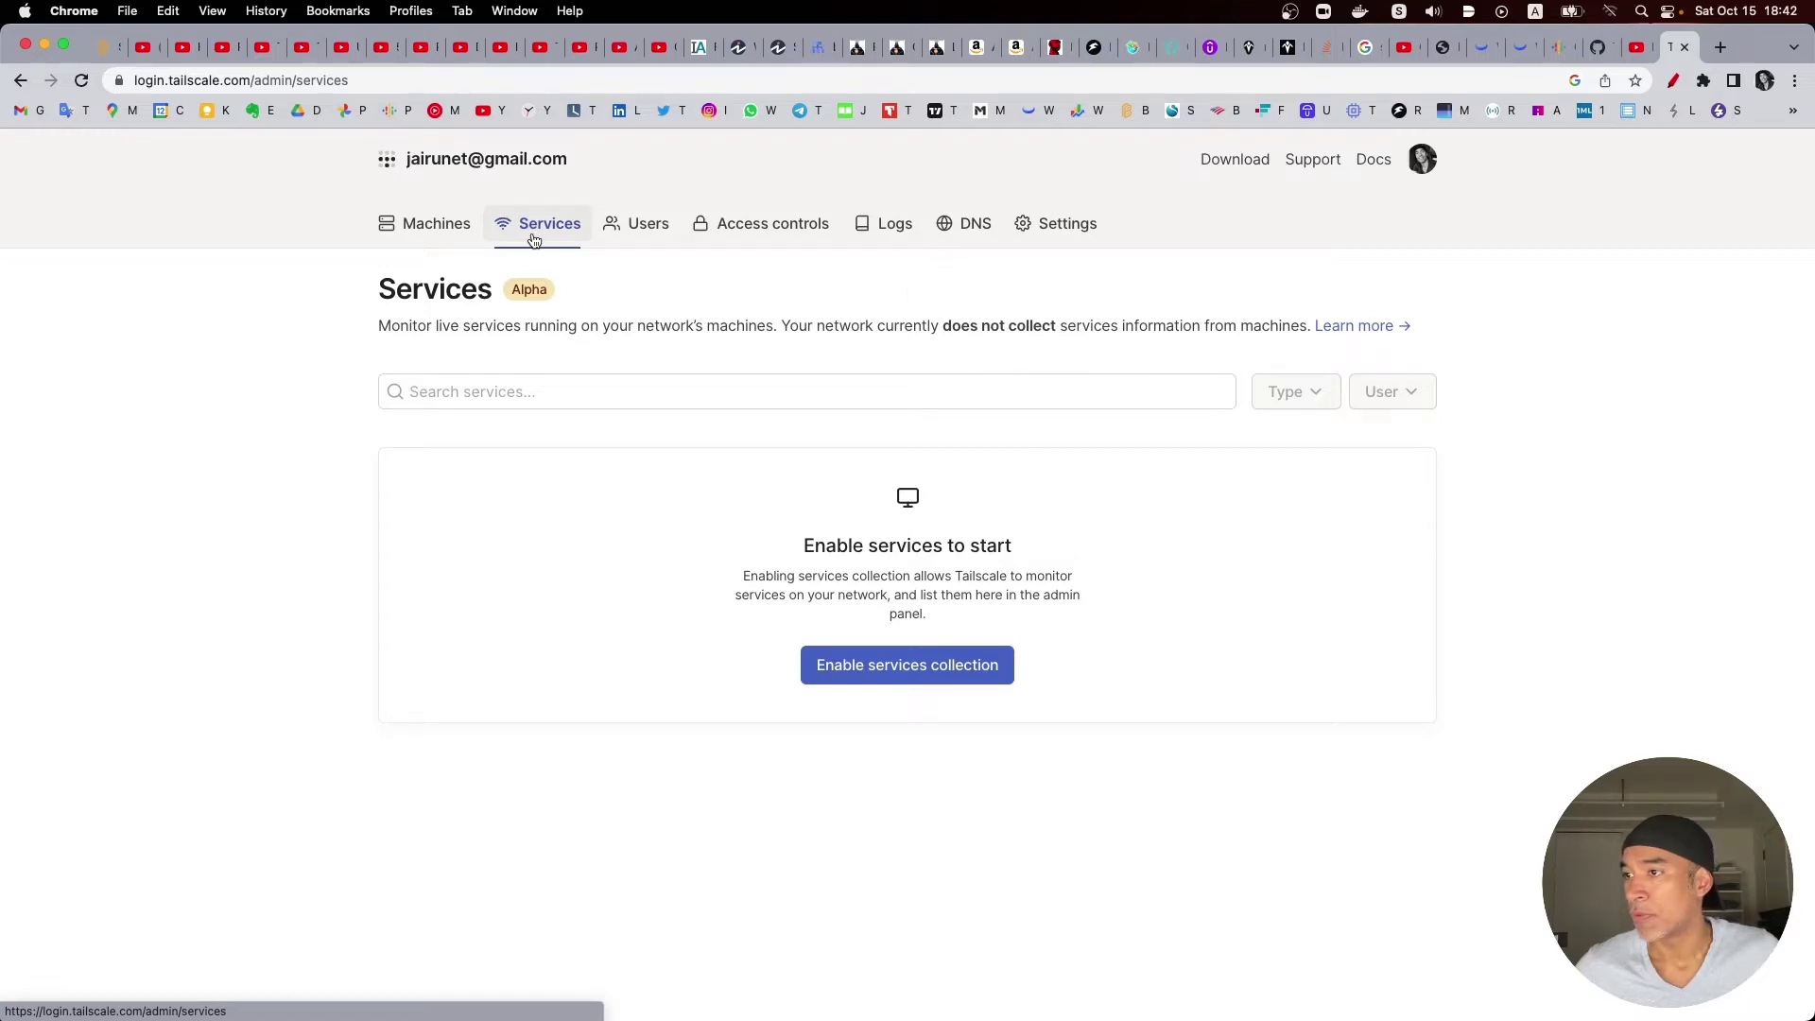
left_click(422, 225)
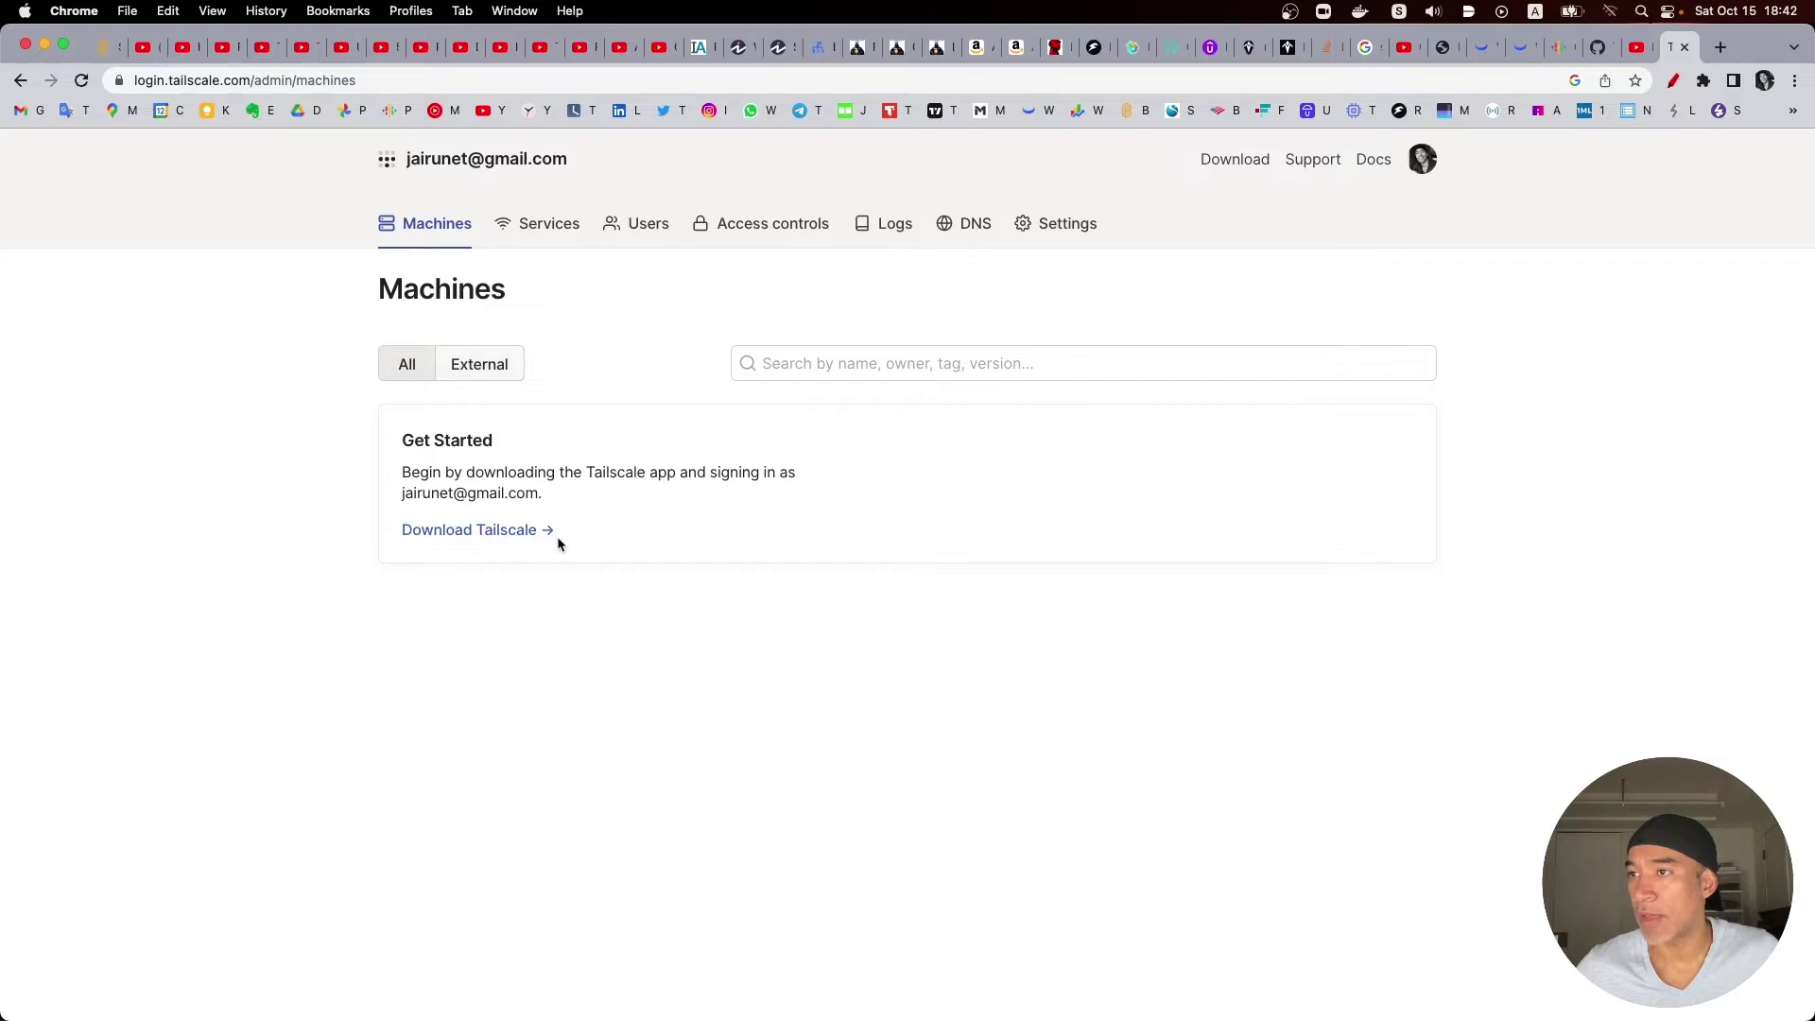
left_click(631, 233)
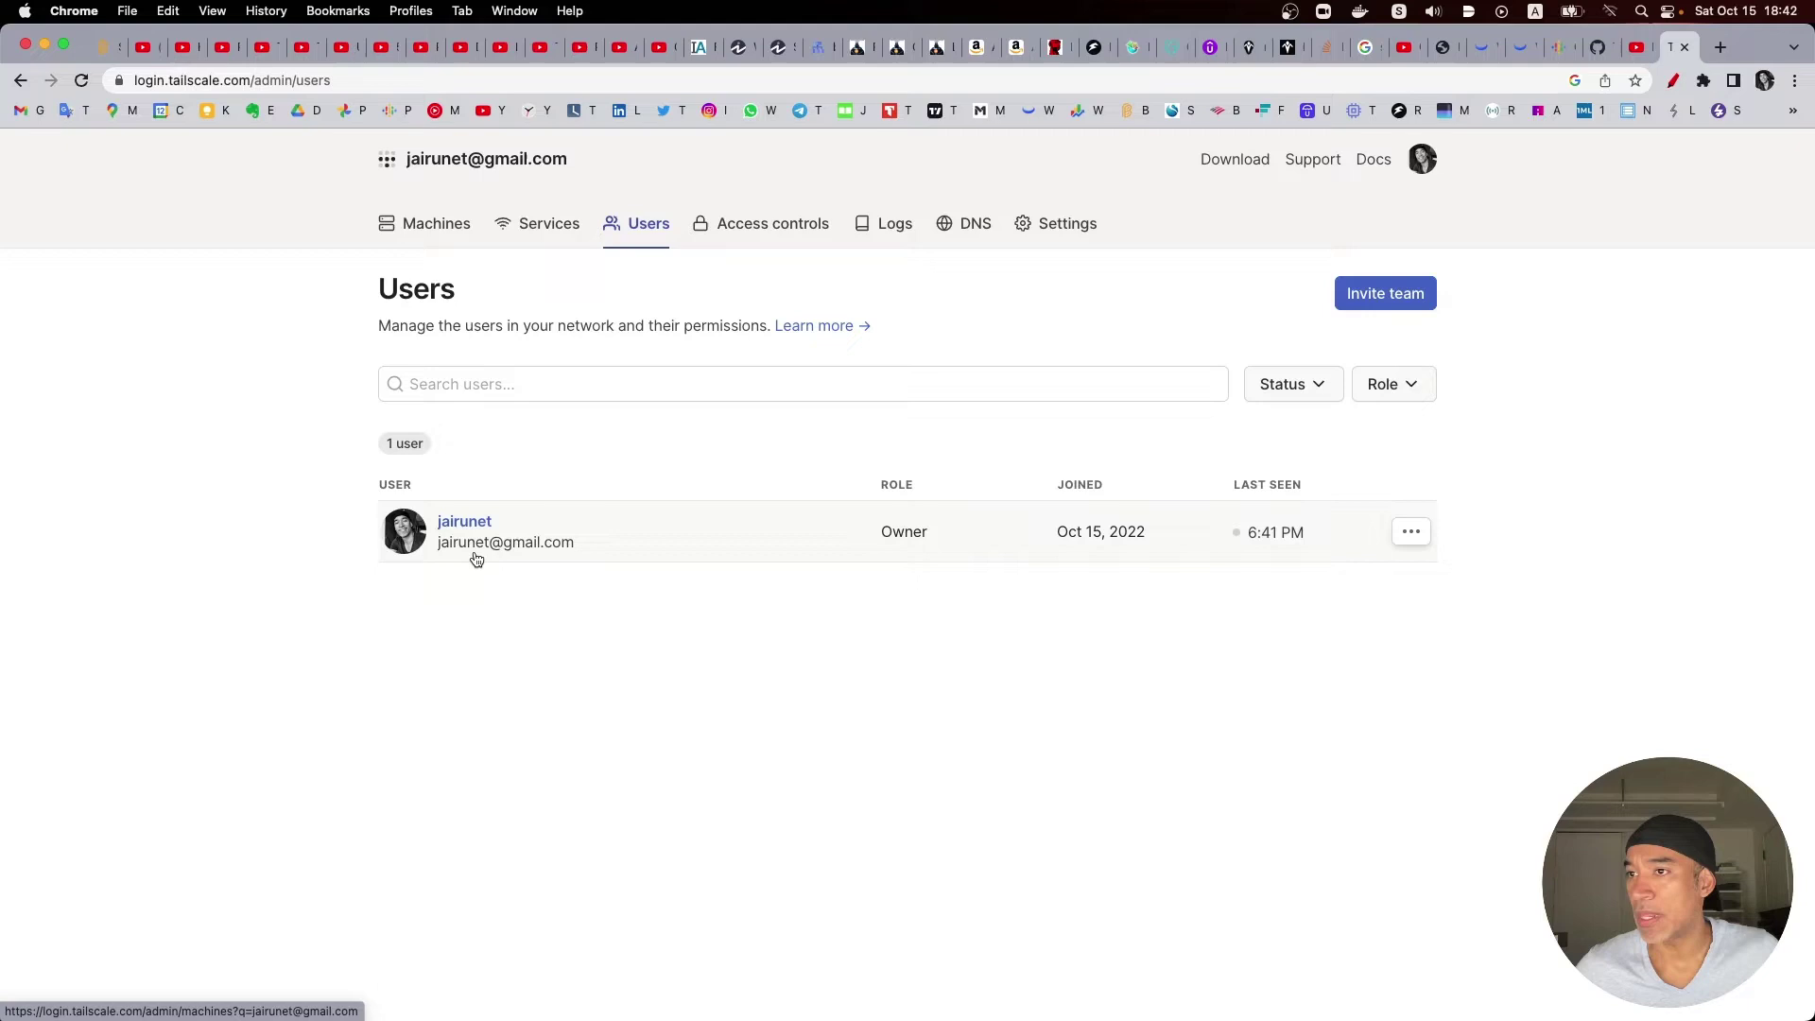
left_click(1411, 531)
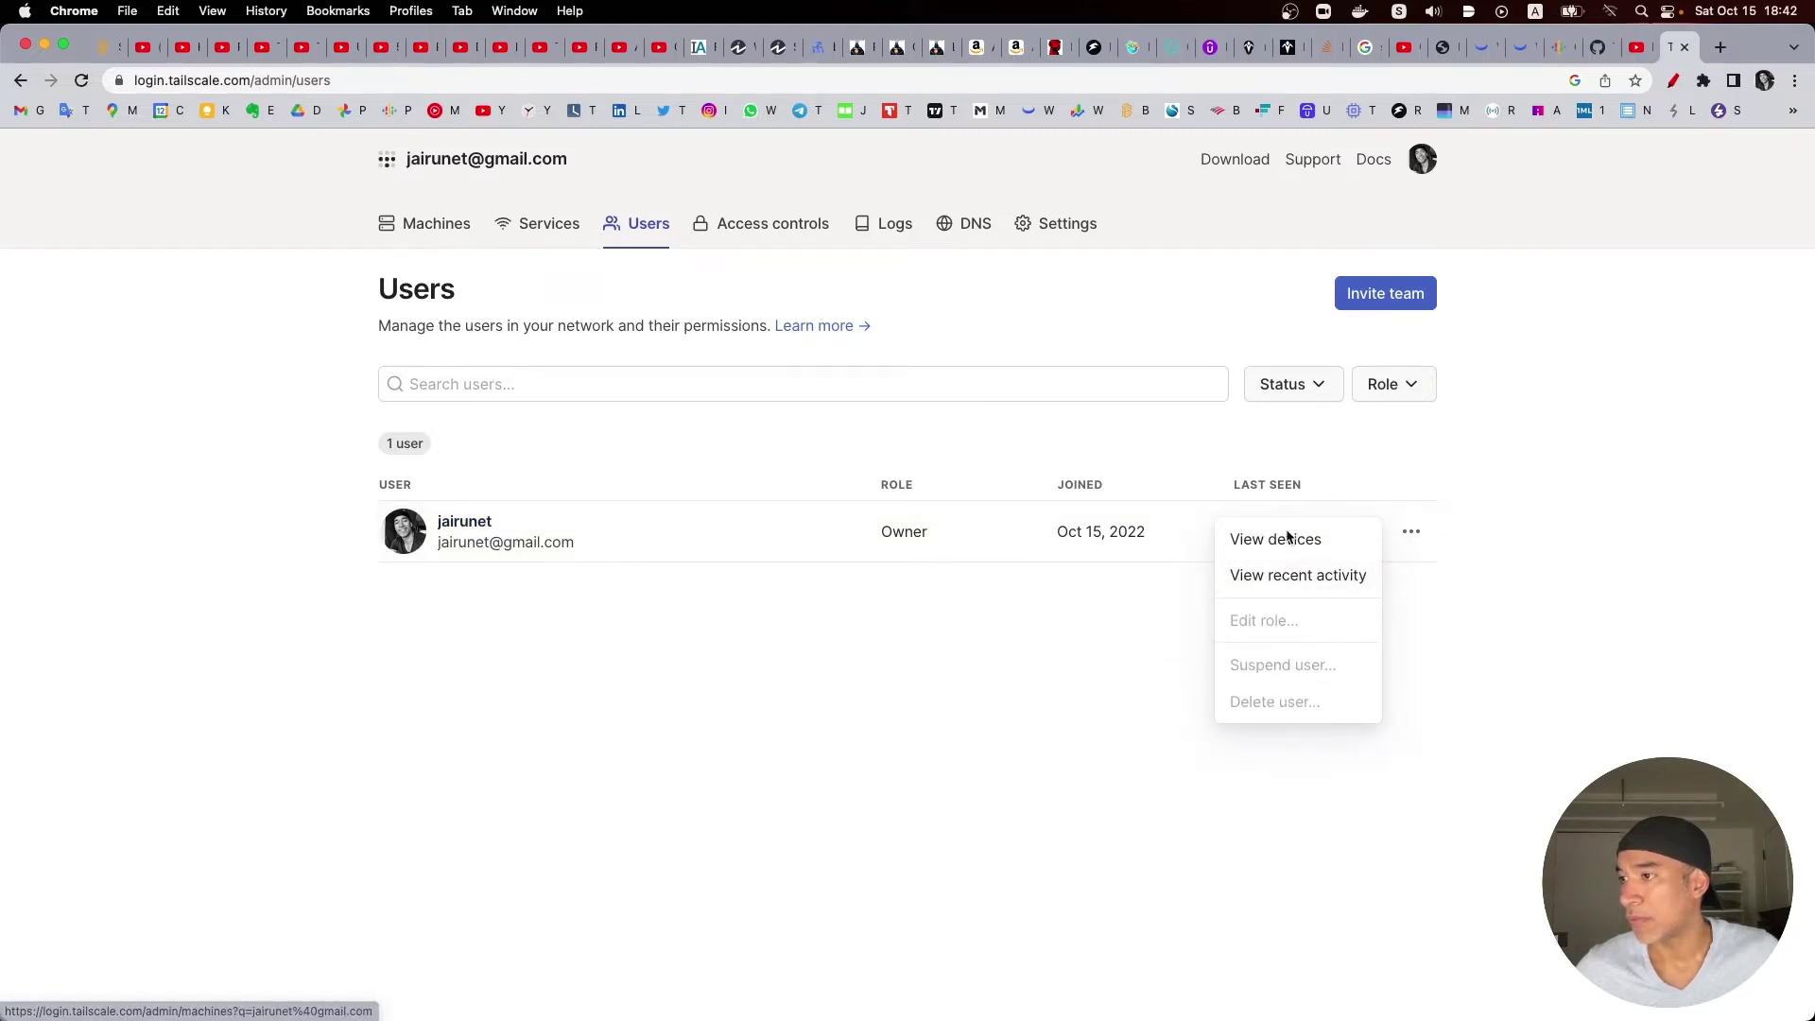
left_click(1069, 682)
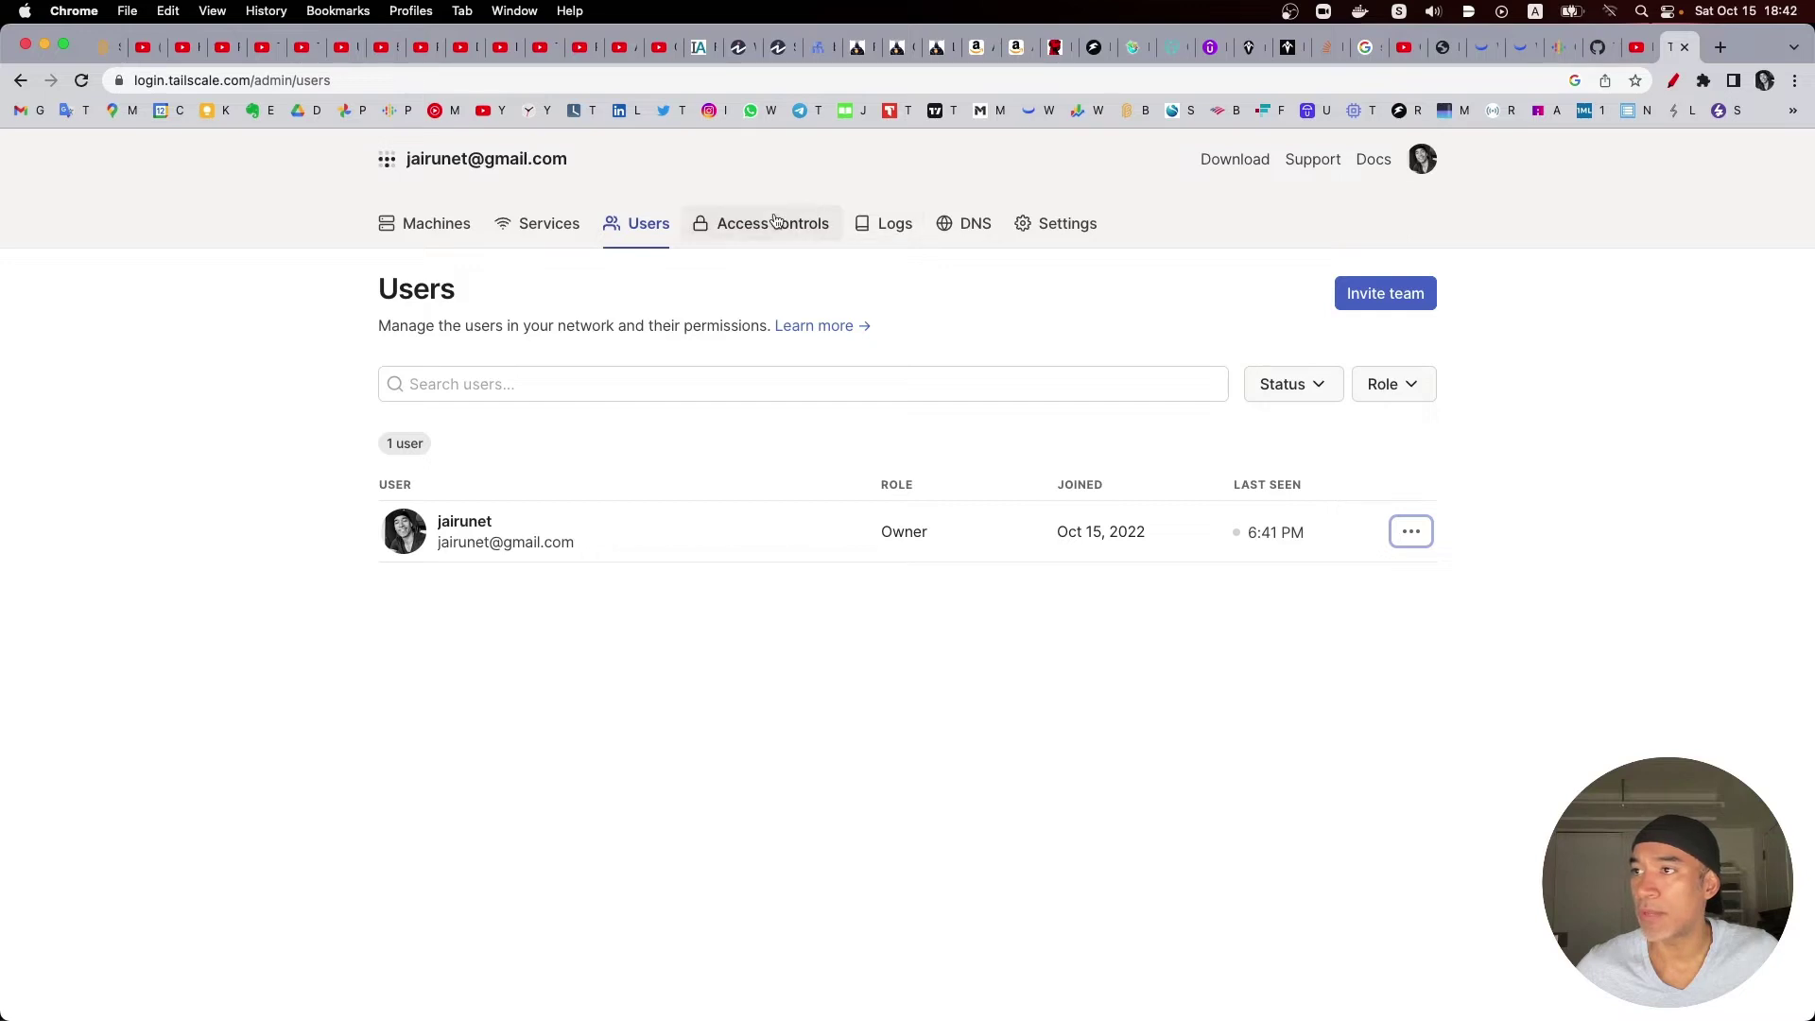
Step: Review the access control policy, configuration change logs and DNS settings
left_click(745, 231)
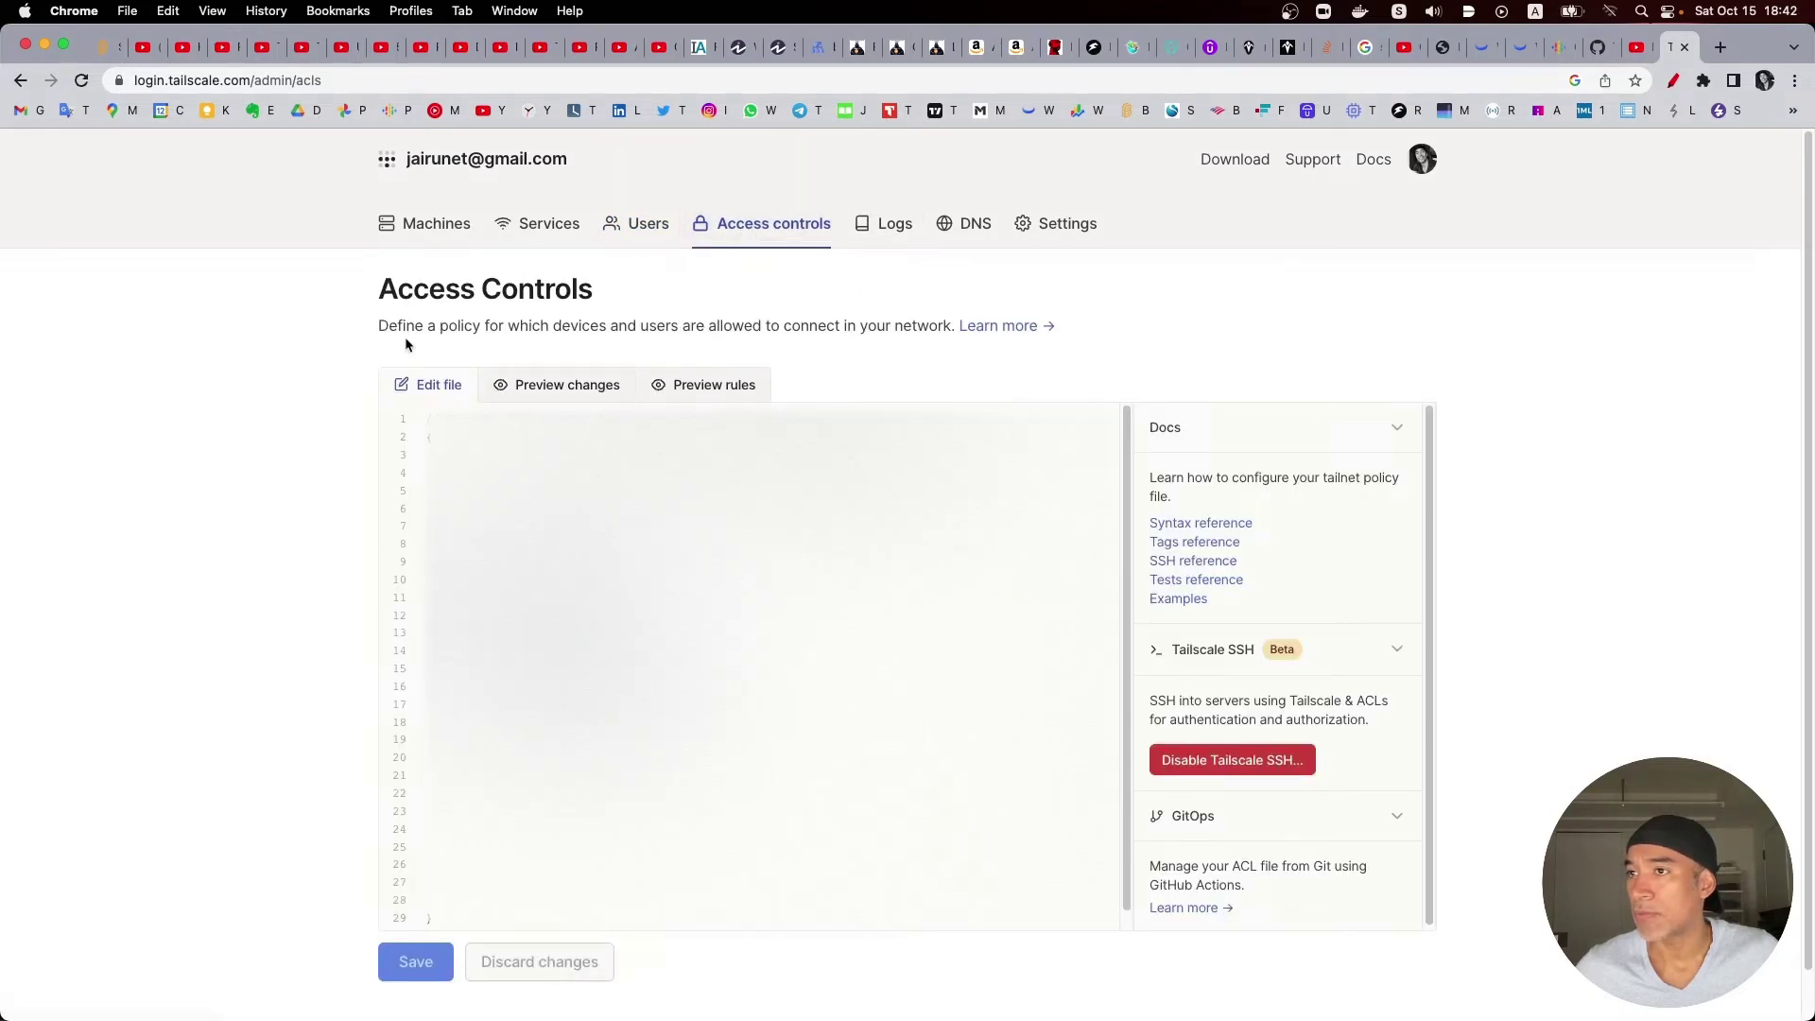
left_click(875, 230)
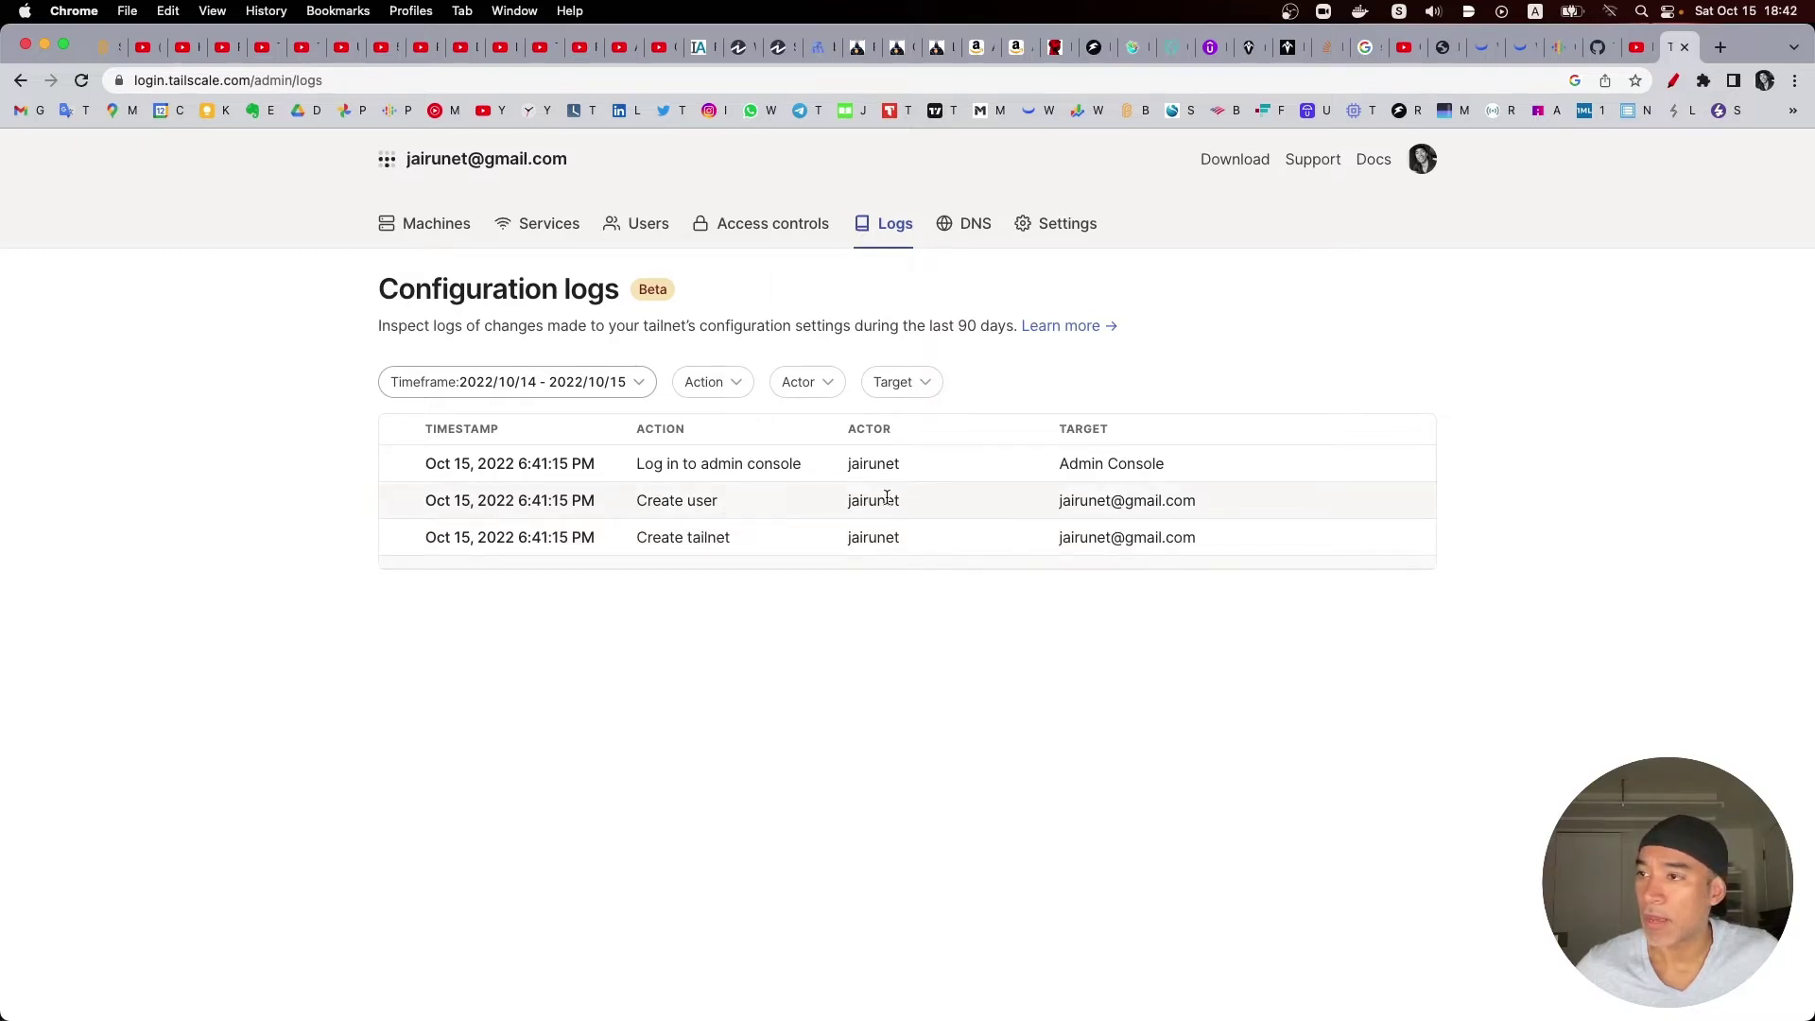
left_click(982, 233)
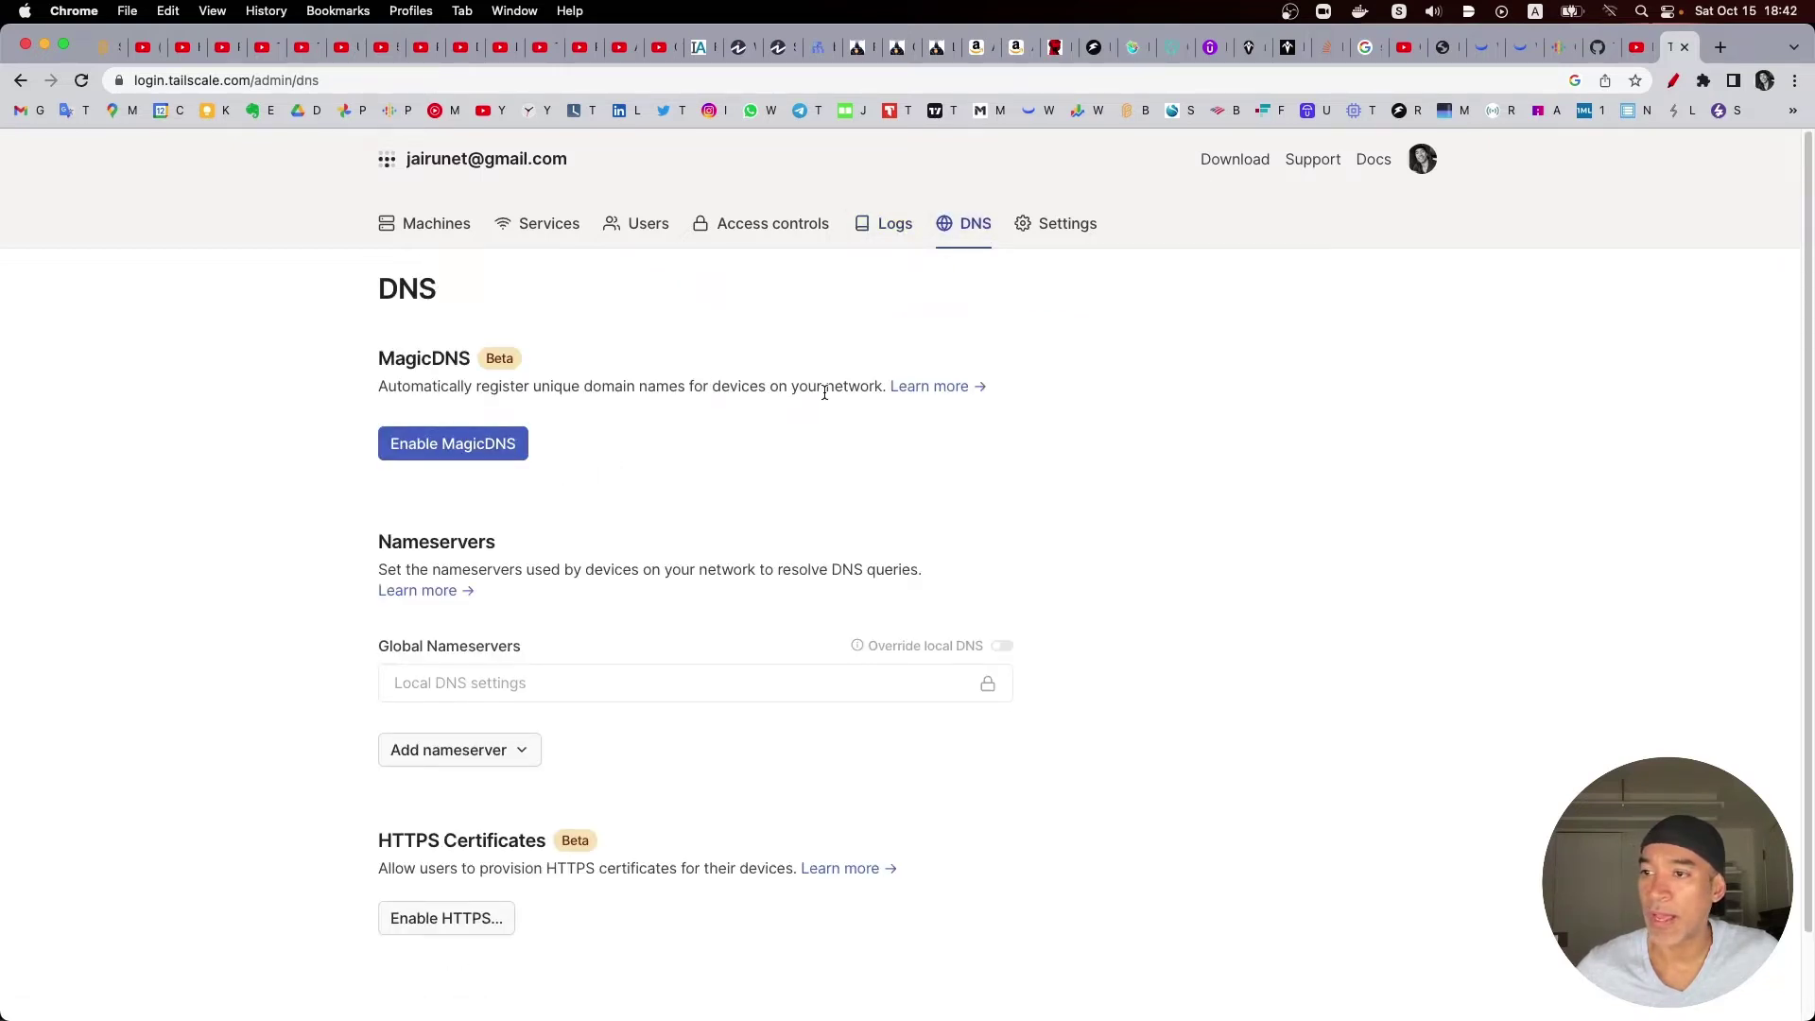
scroll(649, 547, "down", 1)
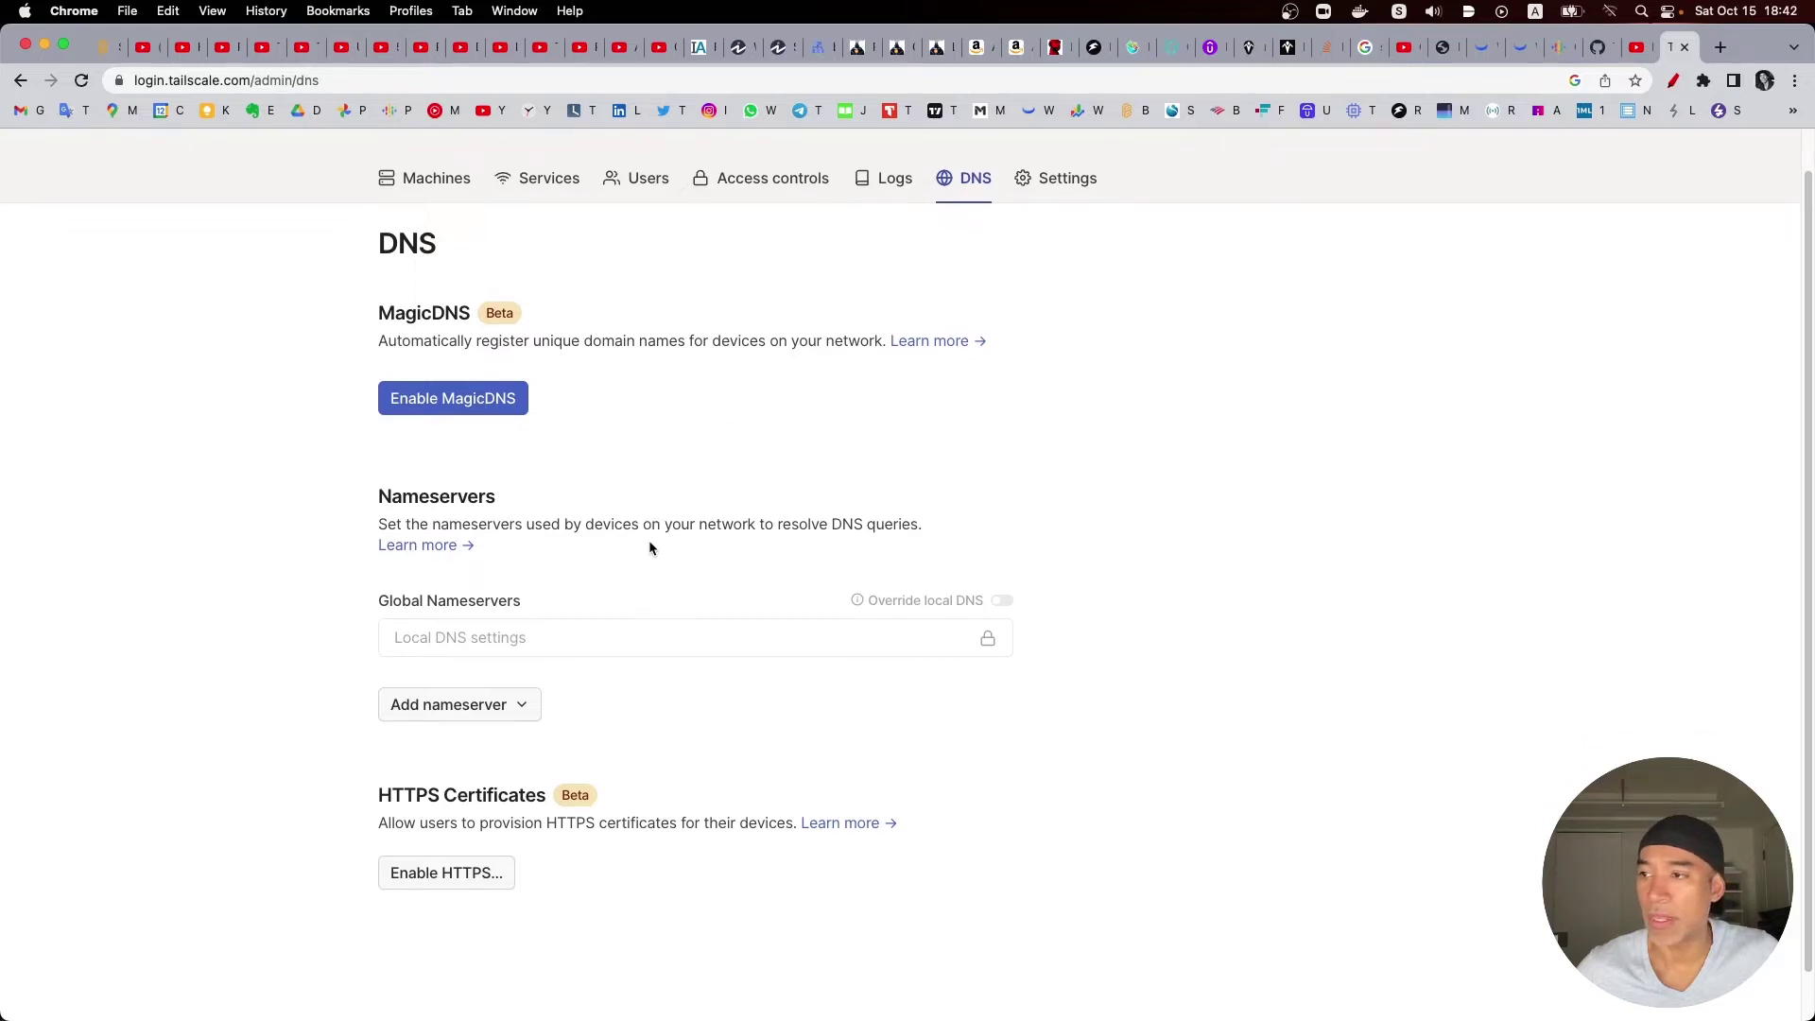
scroll(650, 547, "down", 1)
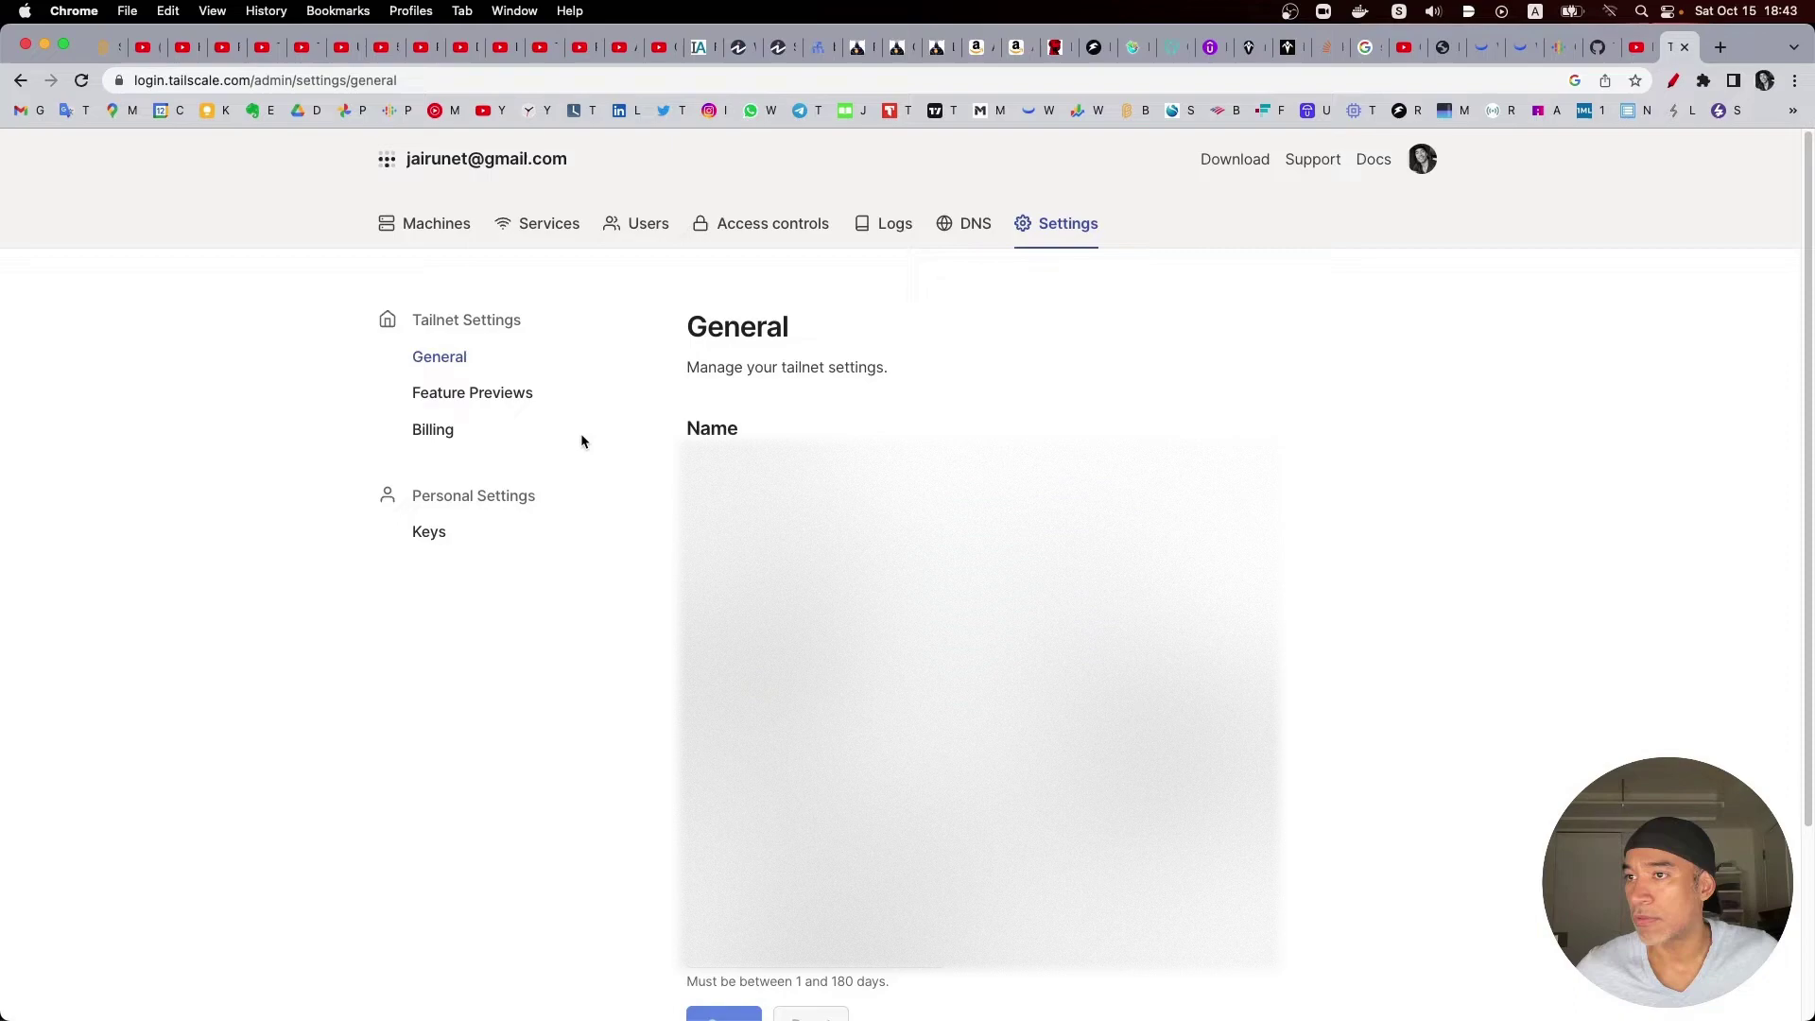
scroll(907, 567, "down", 5)
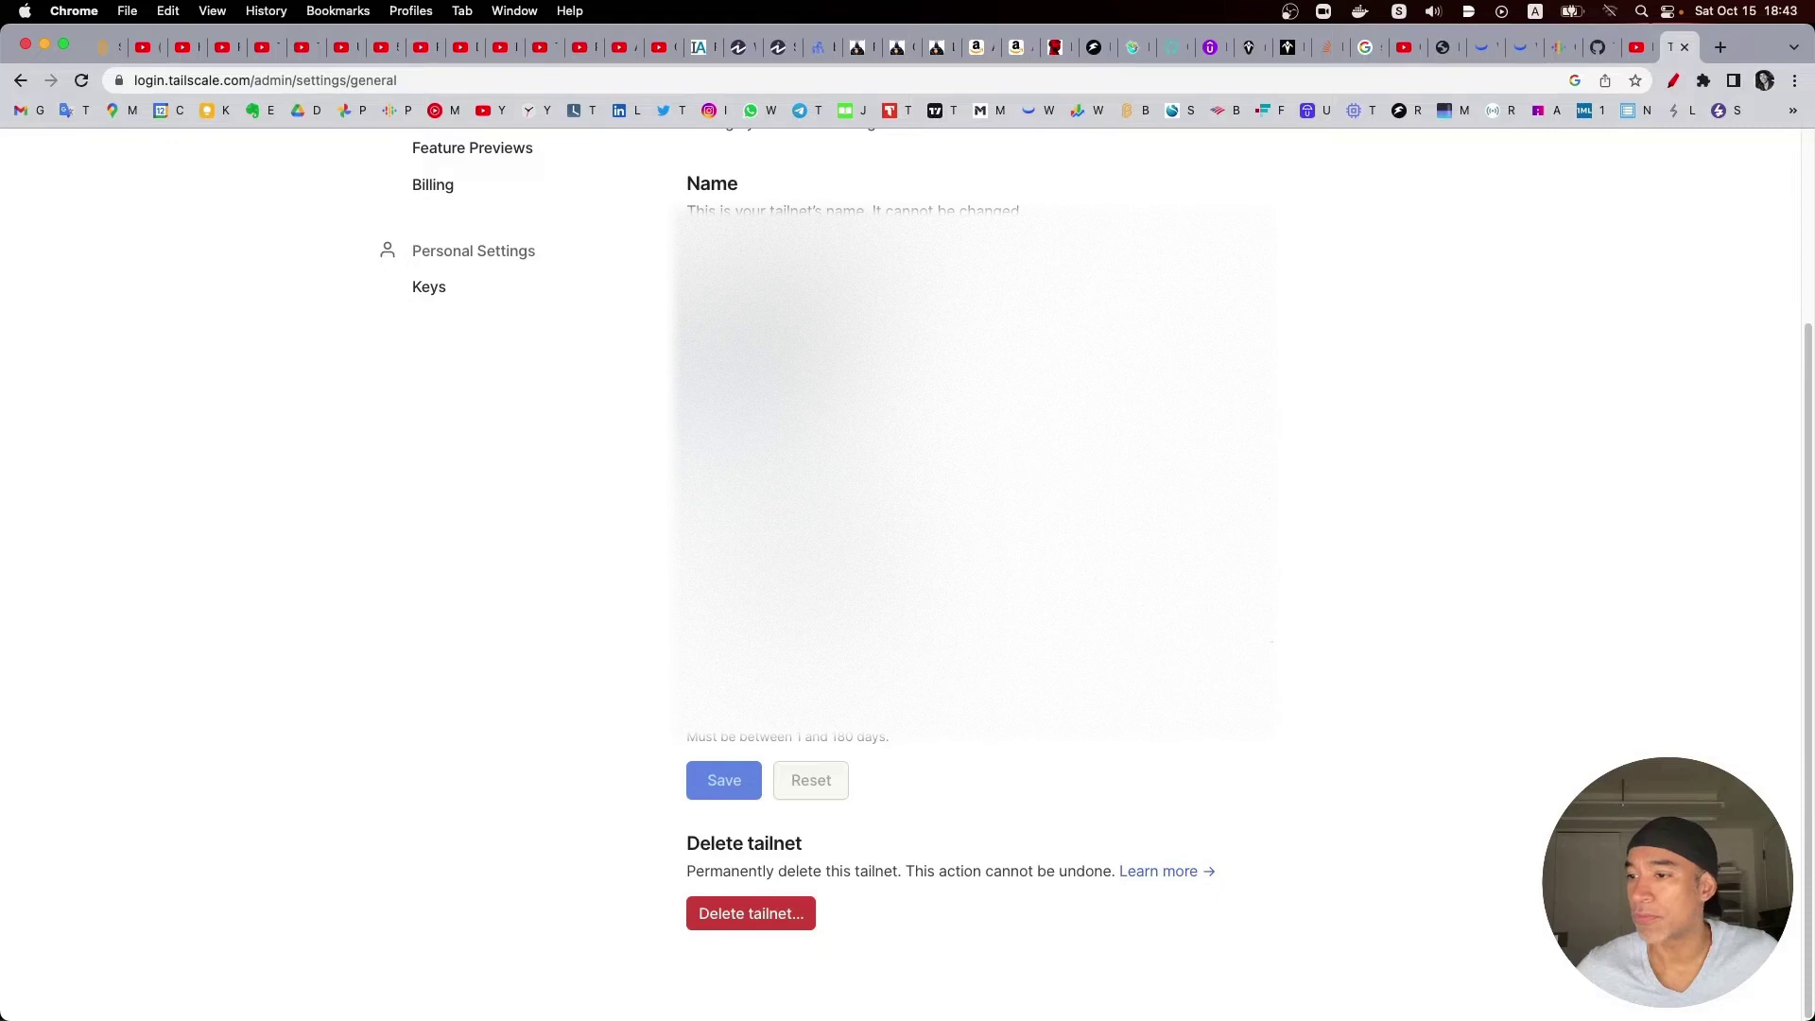
scroll(716, 298, "up", 5)
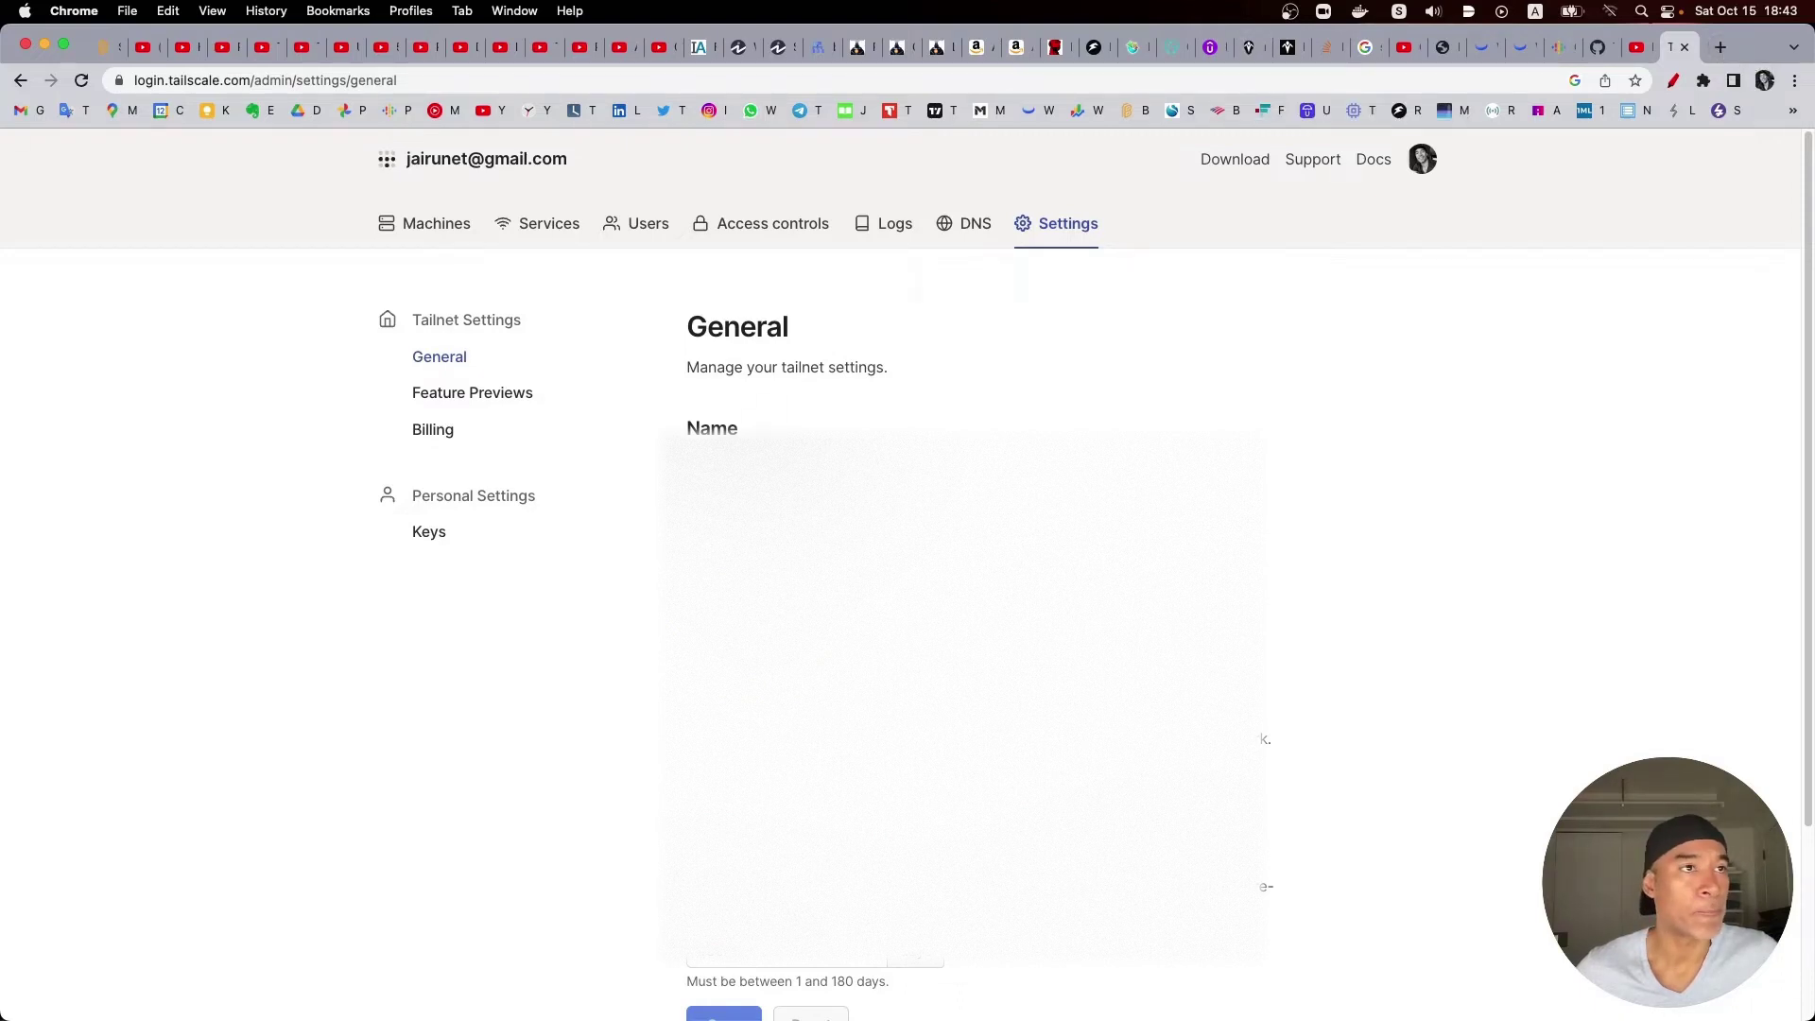
Step: Bring the Umbrel window forward and log in to the dashboard with the node password
key("super+grave")
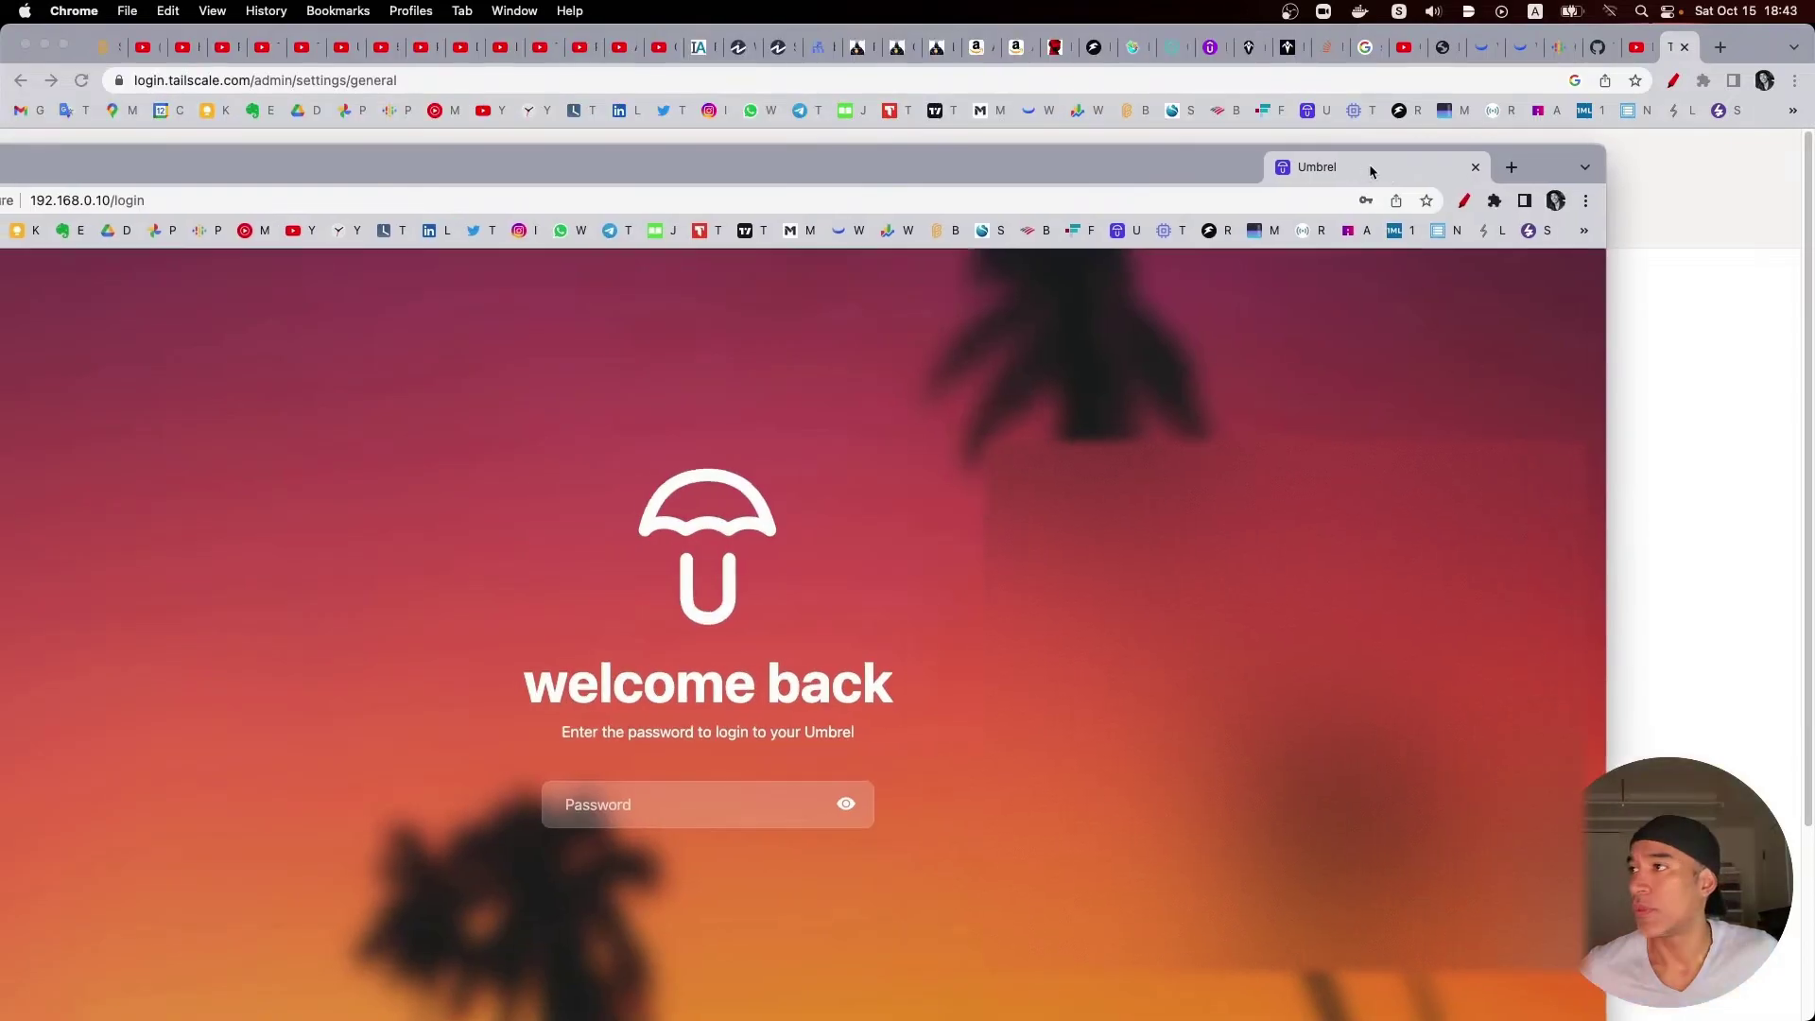
left_click_drag(1370, 170, 1664, 52)
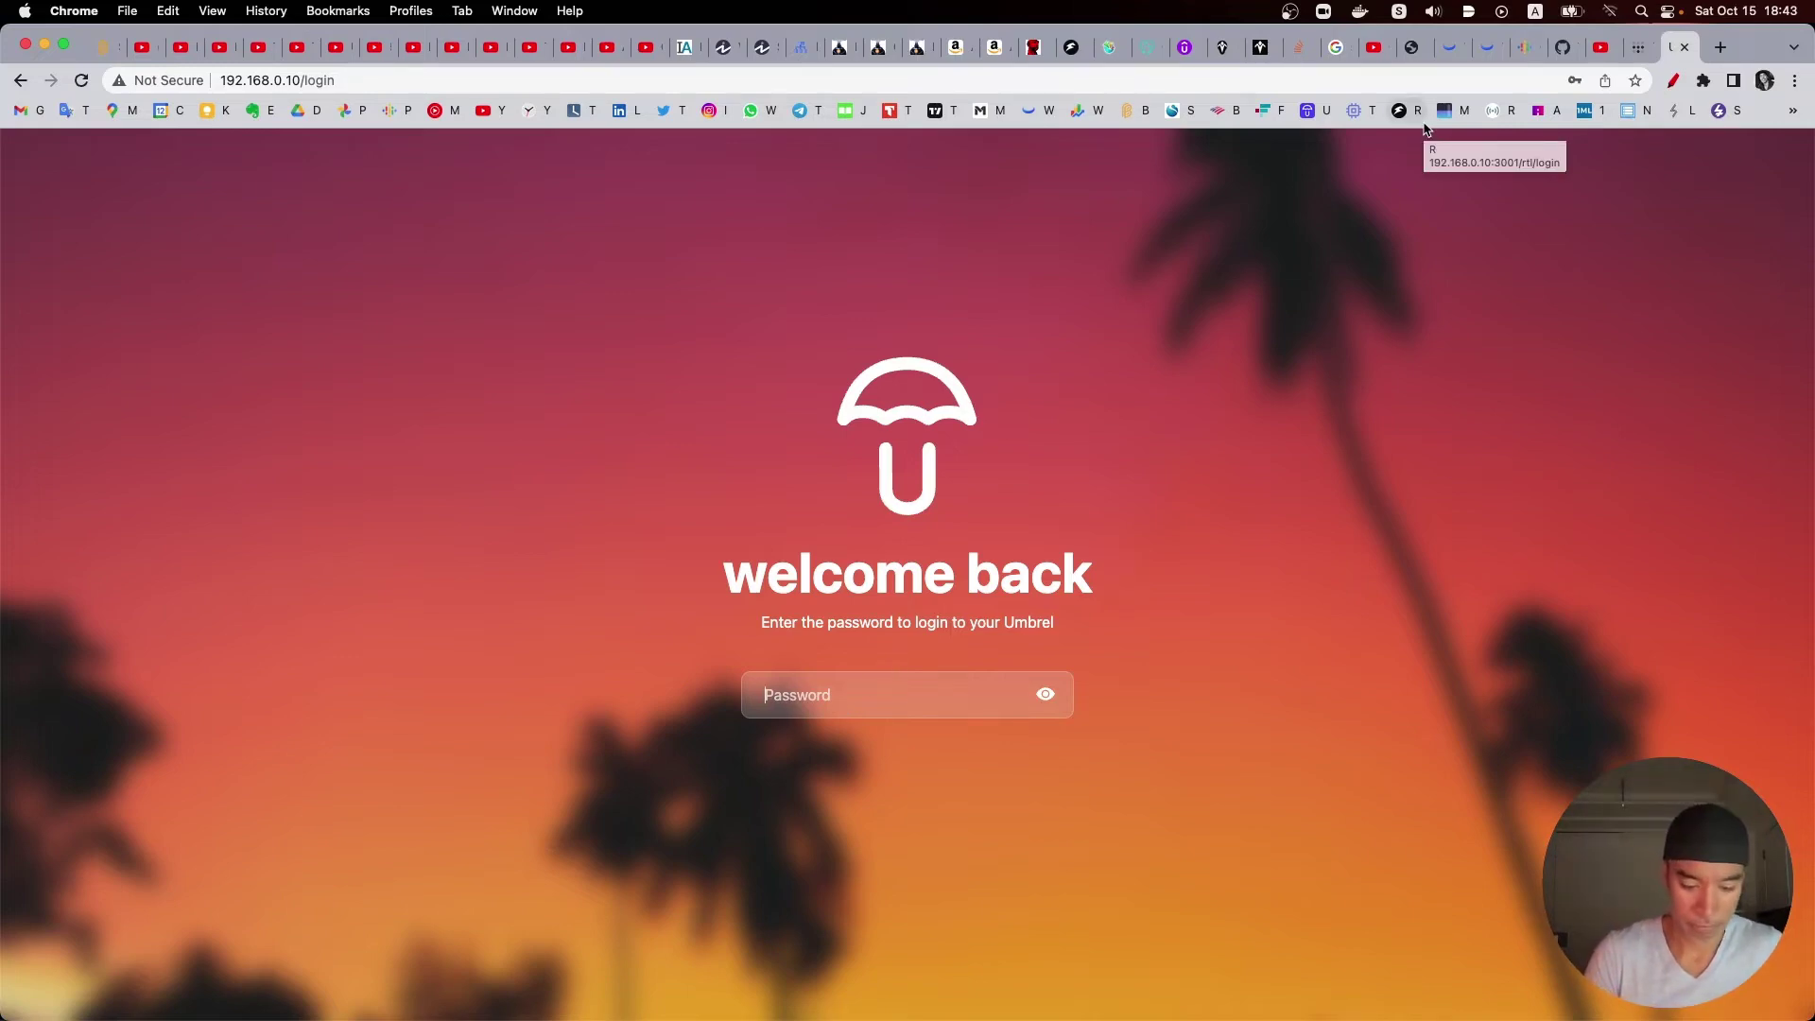
type("••")
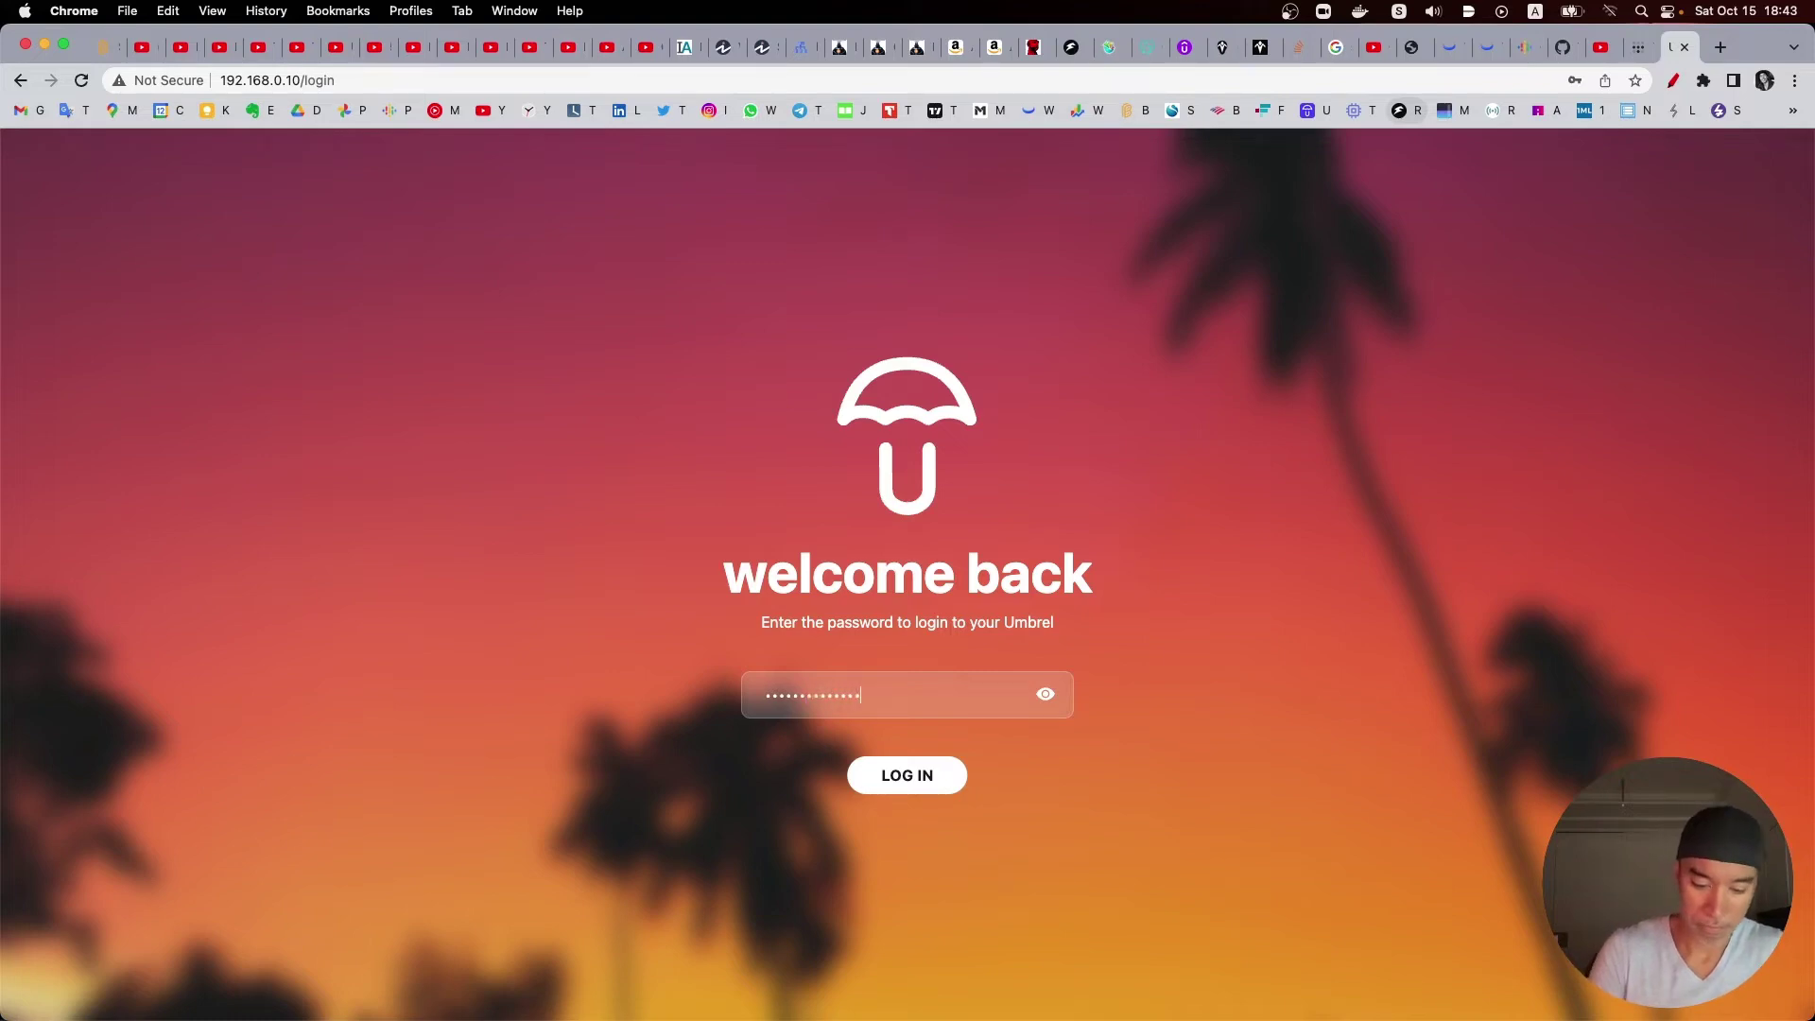
key("Return")
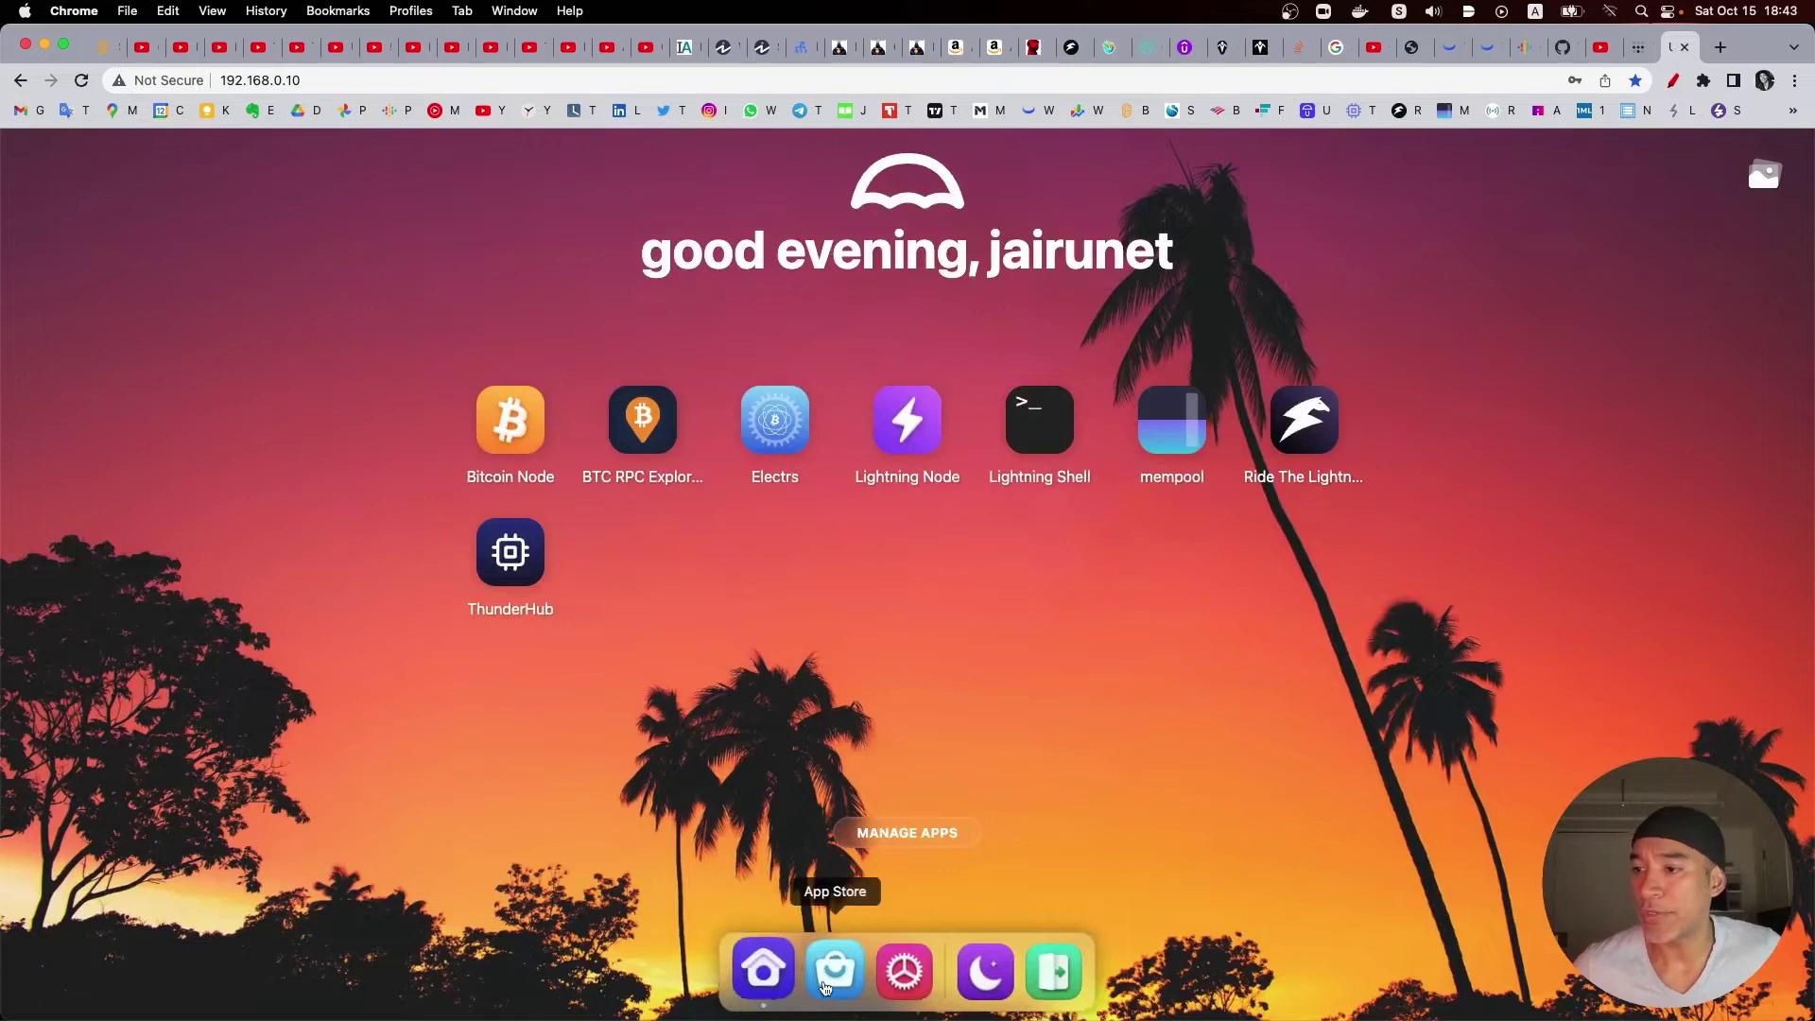
Step: Open the Umbrel App Store, scroll to Networking and circle Tailscale in red
left_click(833, 981)
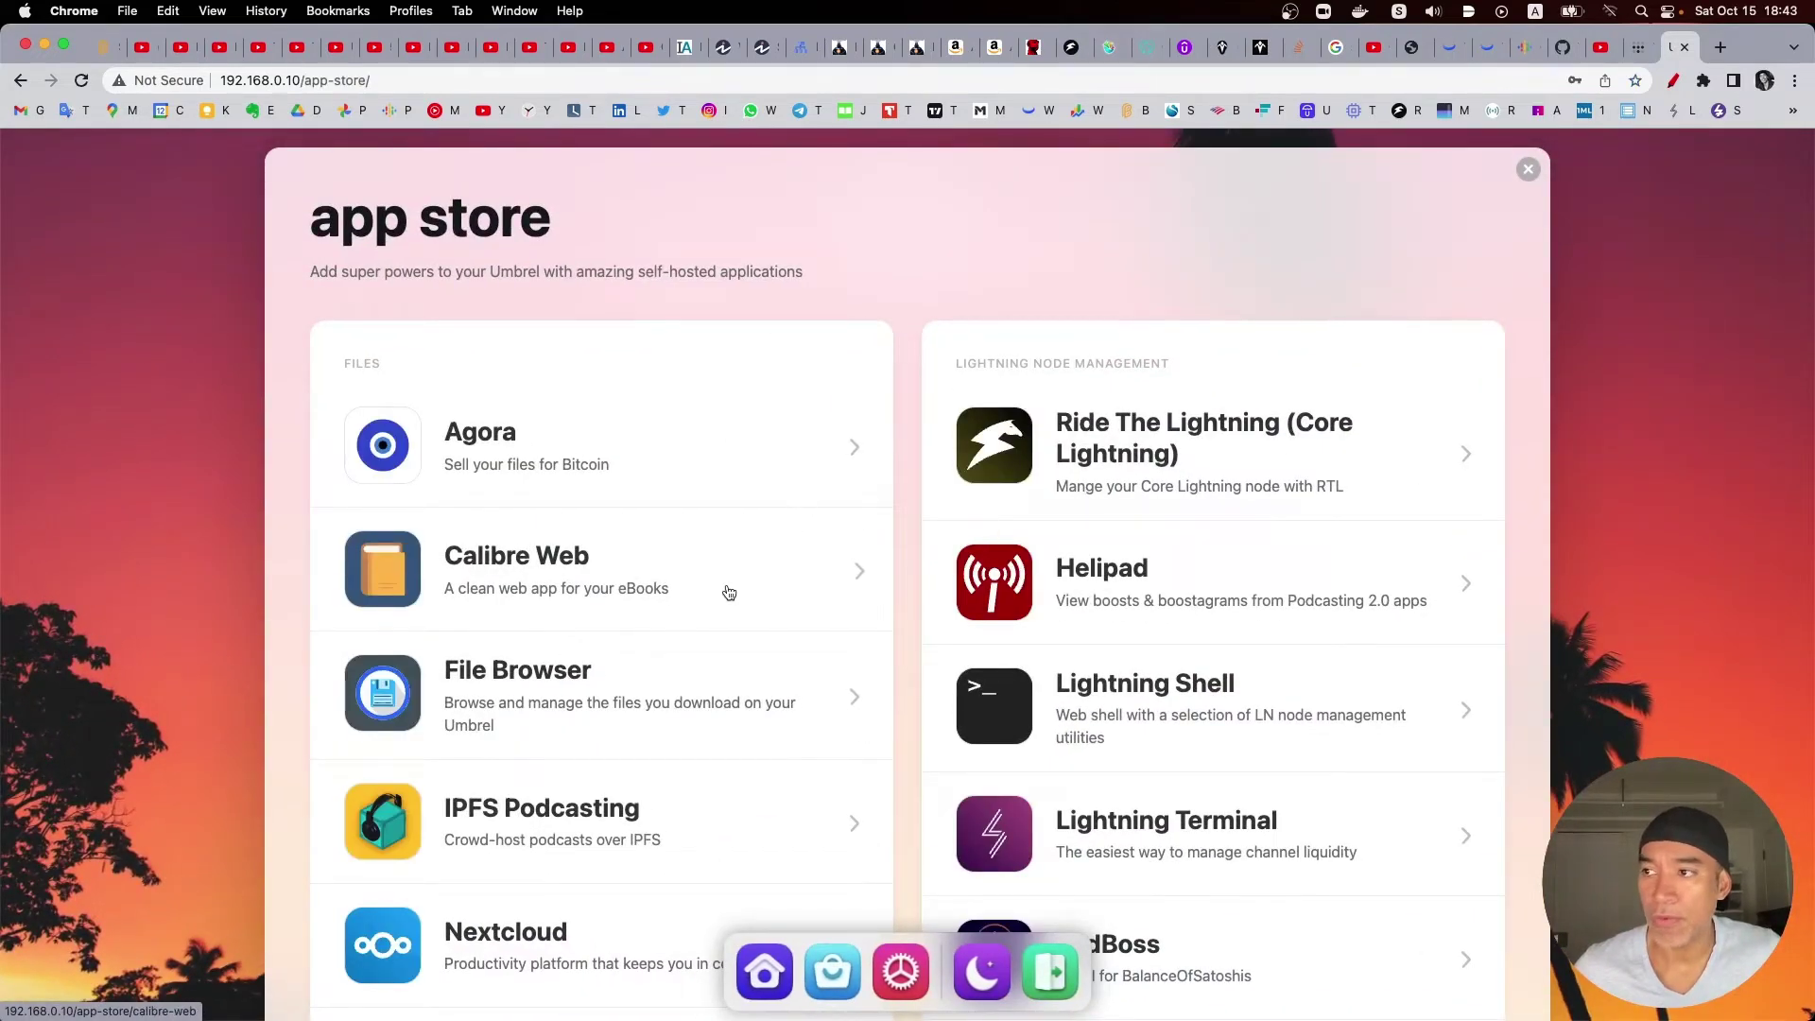
scroll(729, 592, "down", 6)
scroll(728, 592, "down", 9)
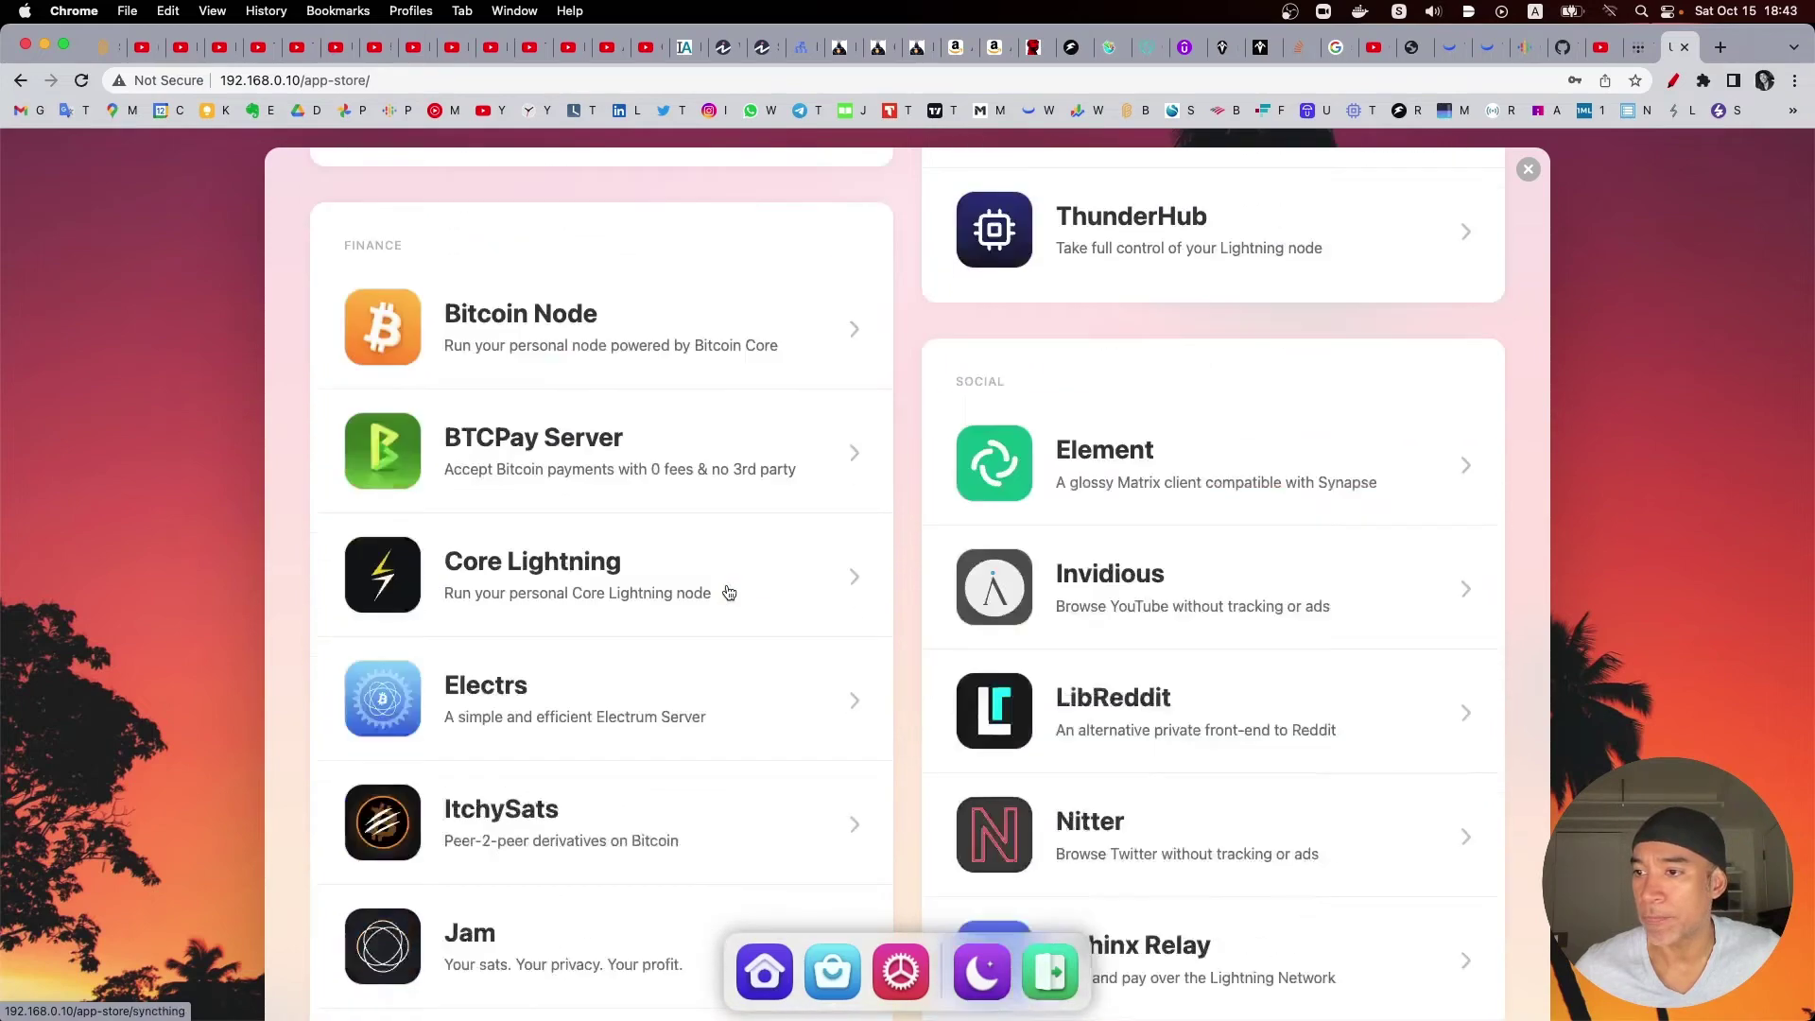
scroll(729, 591, "down", 10)
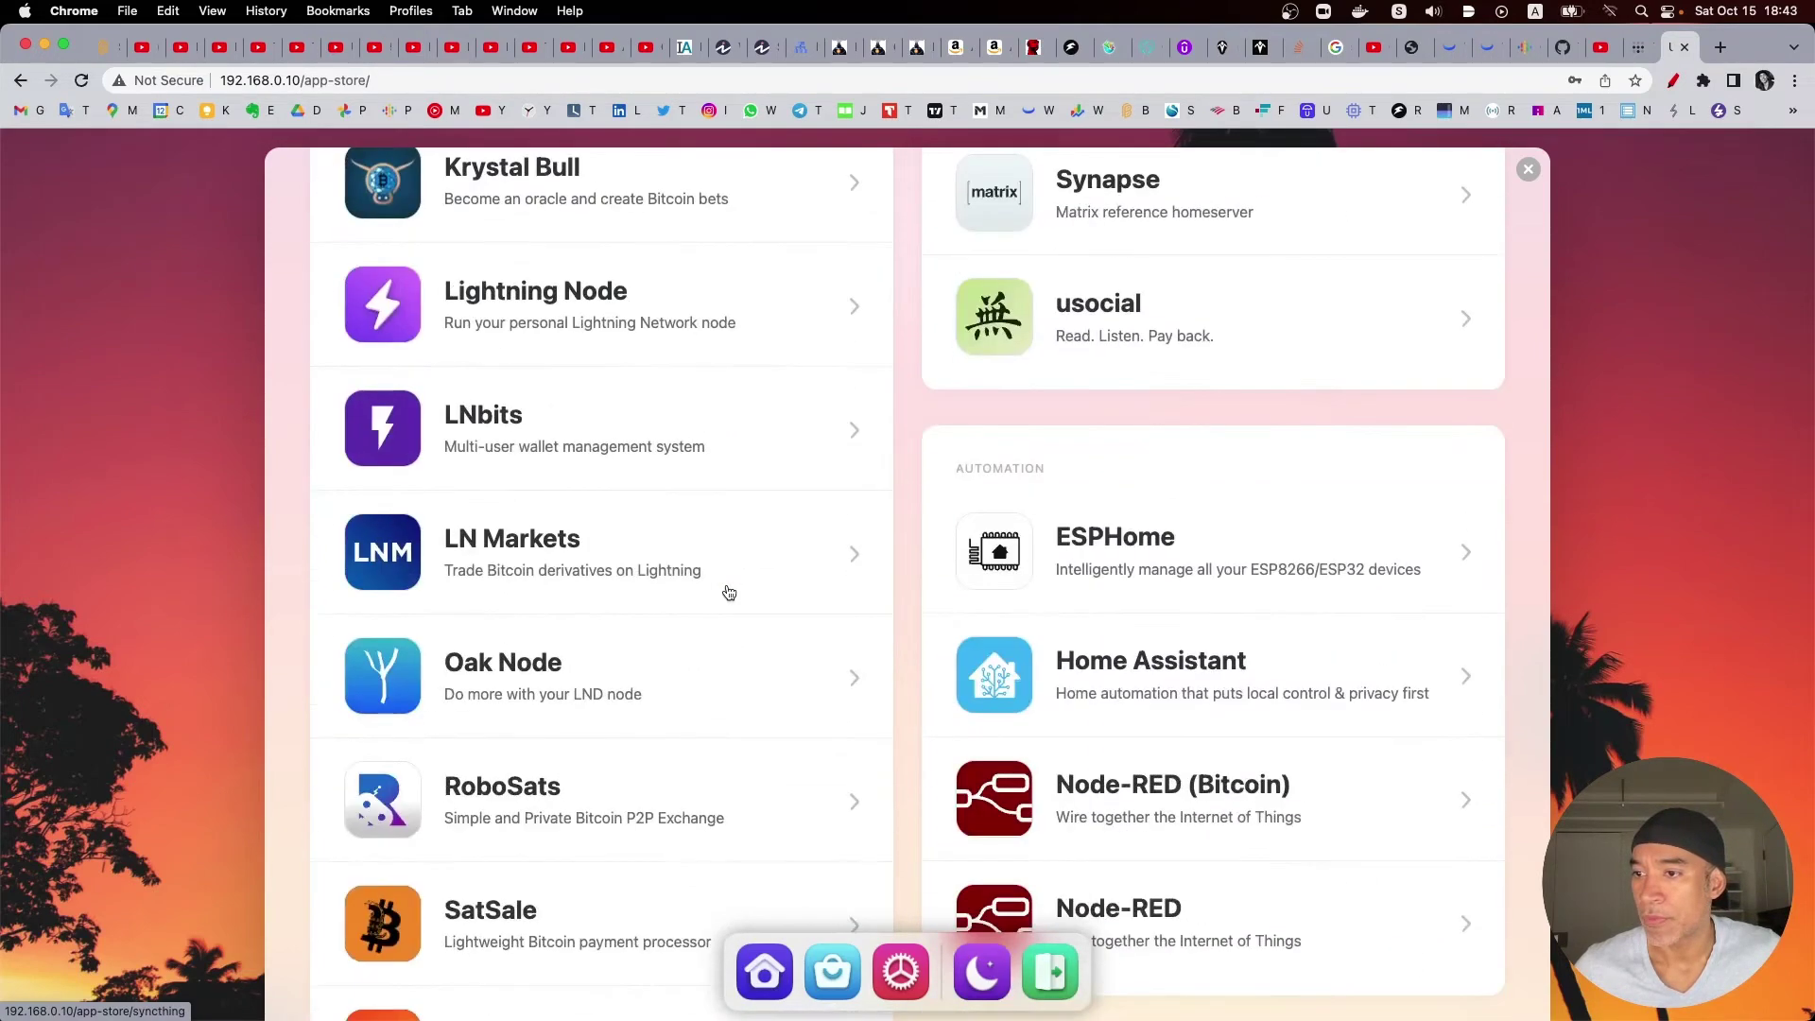
scroll(729, 591, "down", 9)
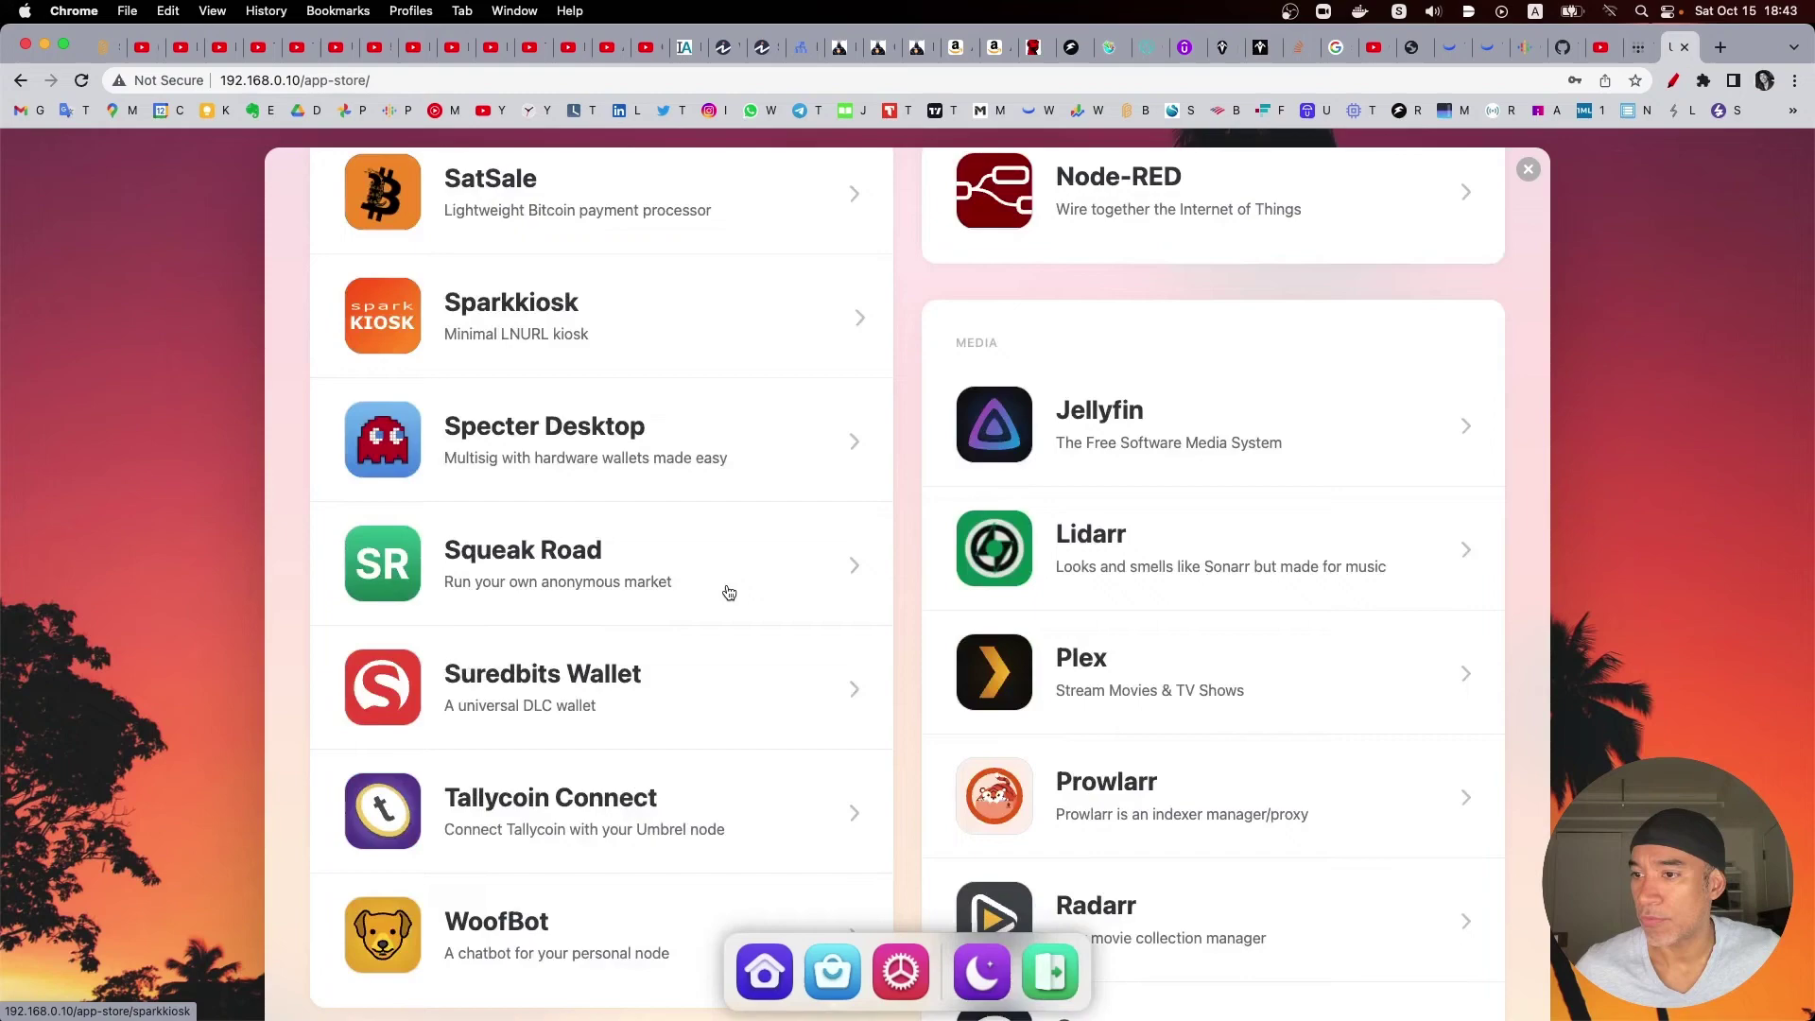
scroll(729, 592, "down", 9)
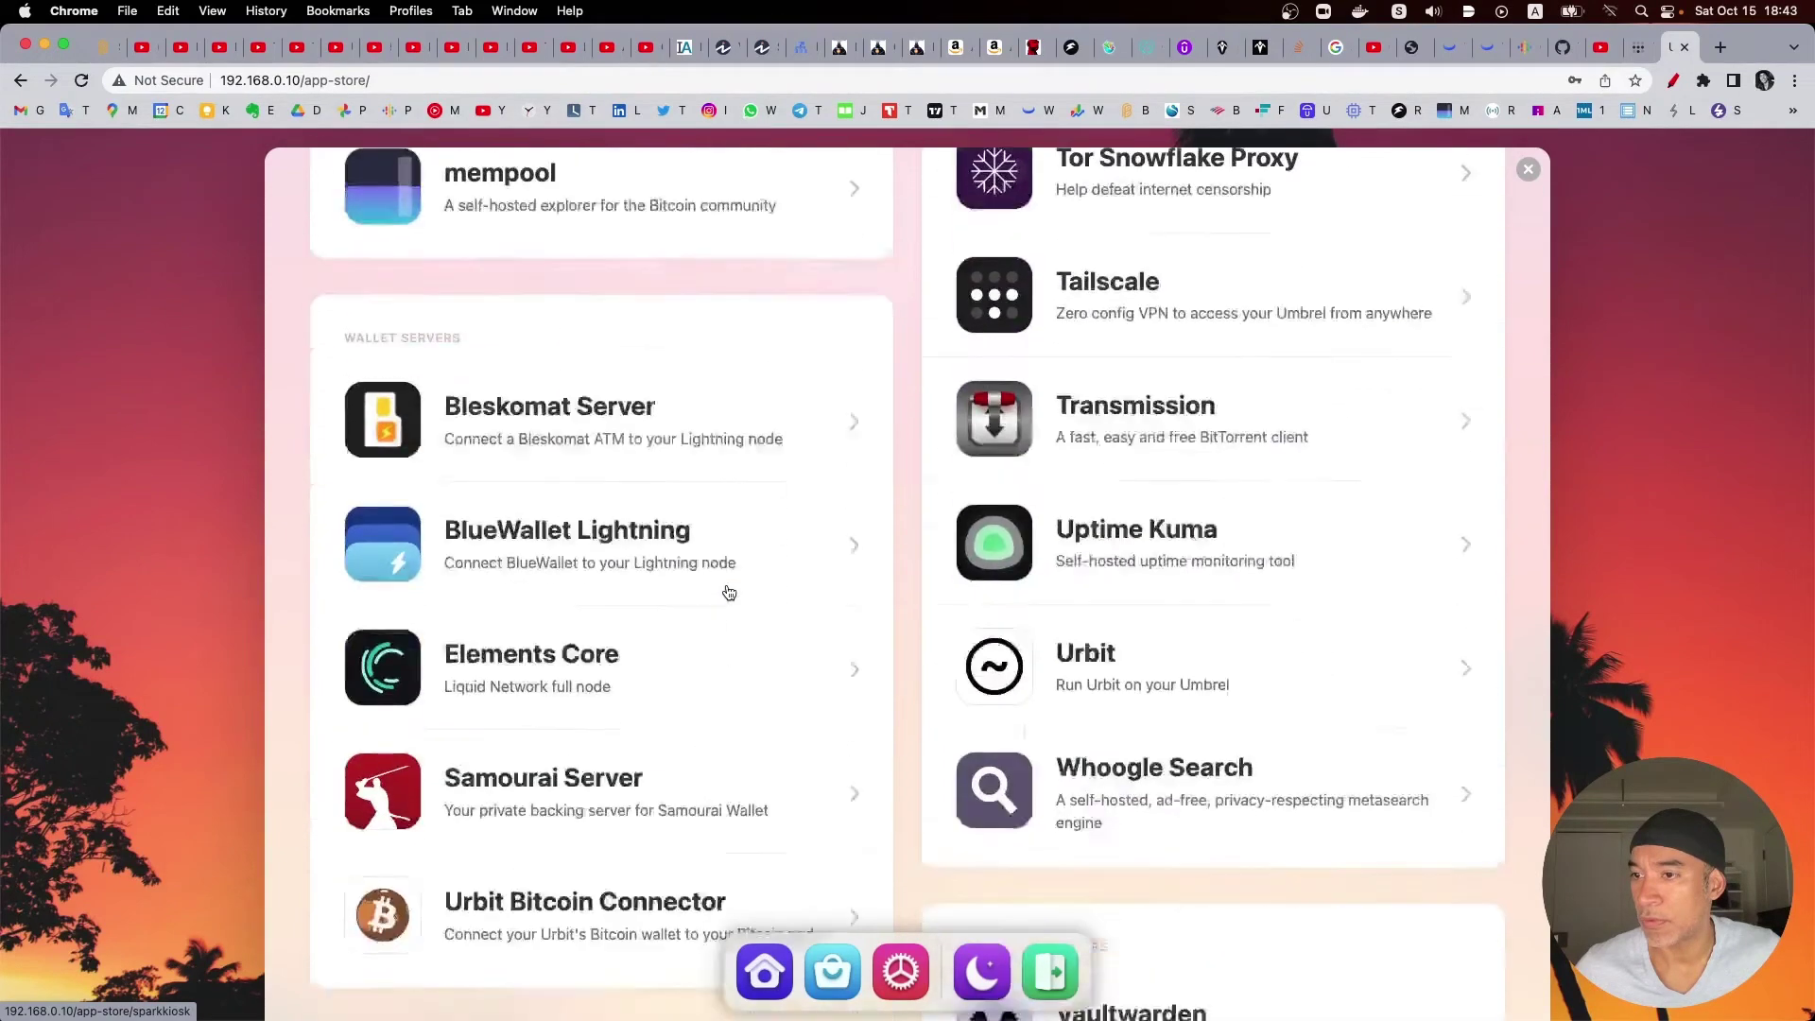
scroll(728, 592, "down", 4)
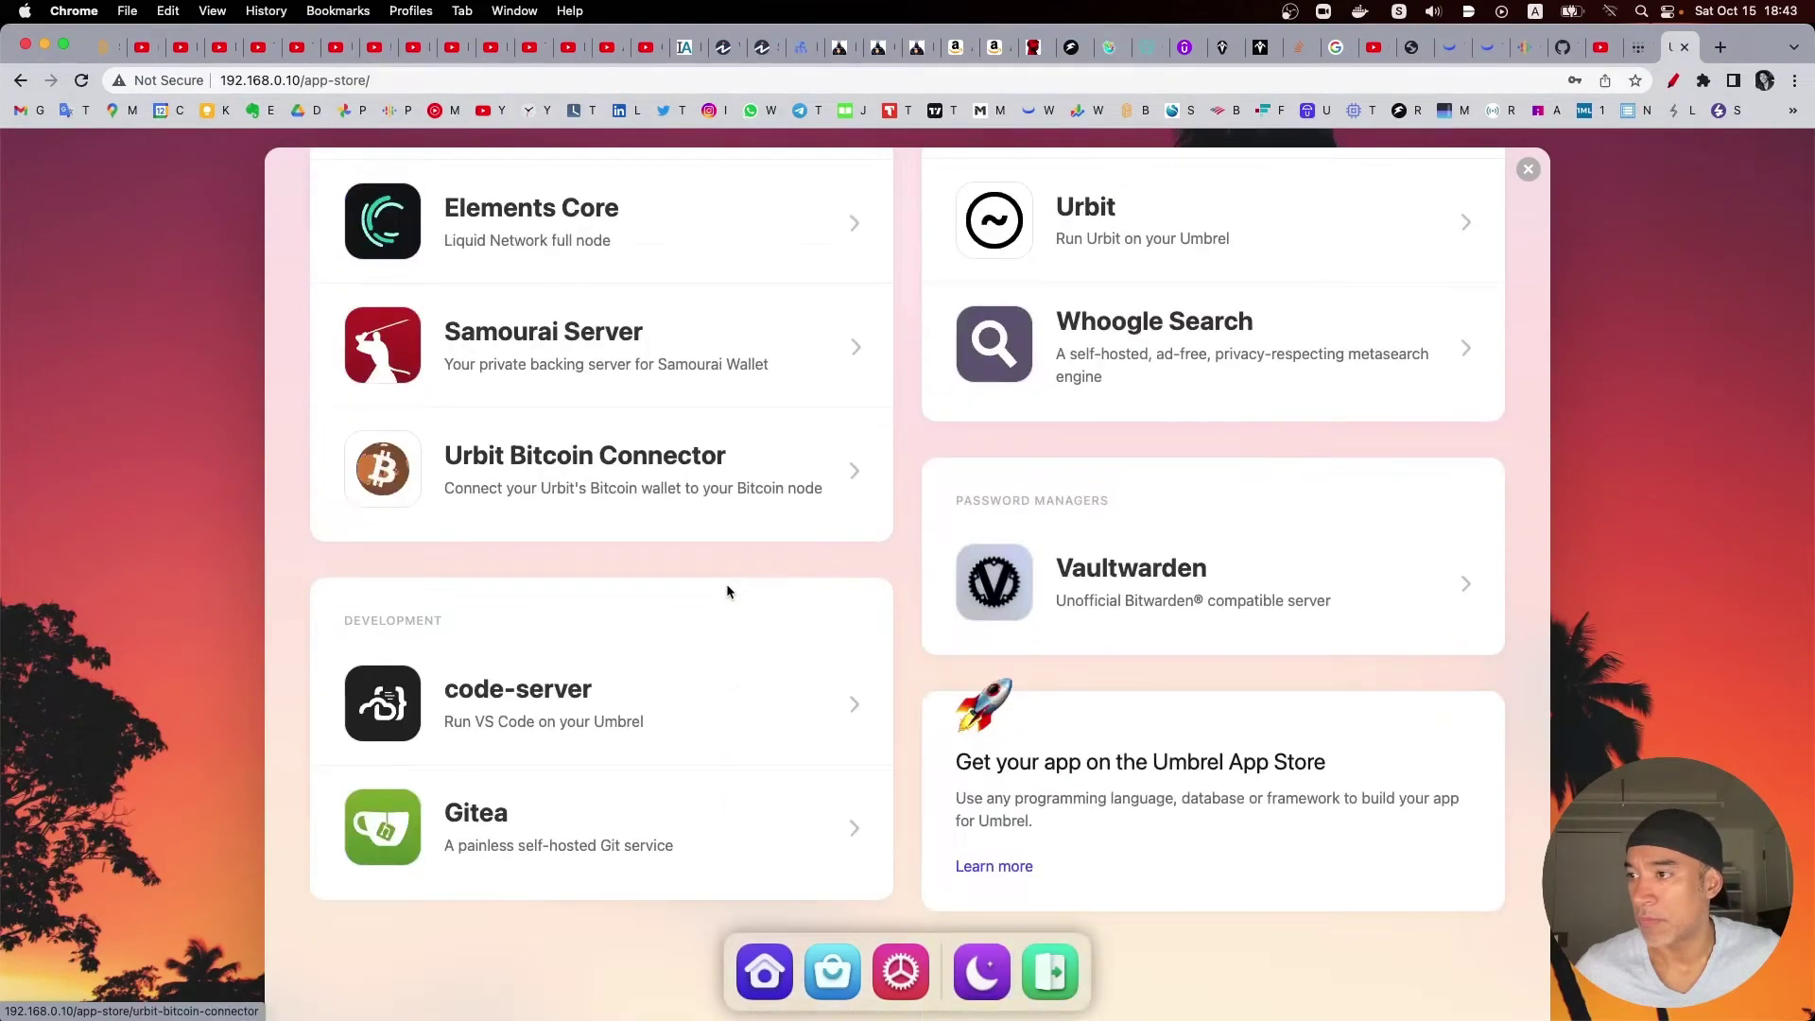
scroll(762, 556, "up", 7)
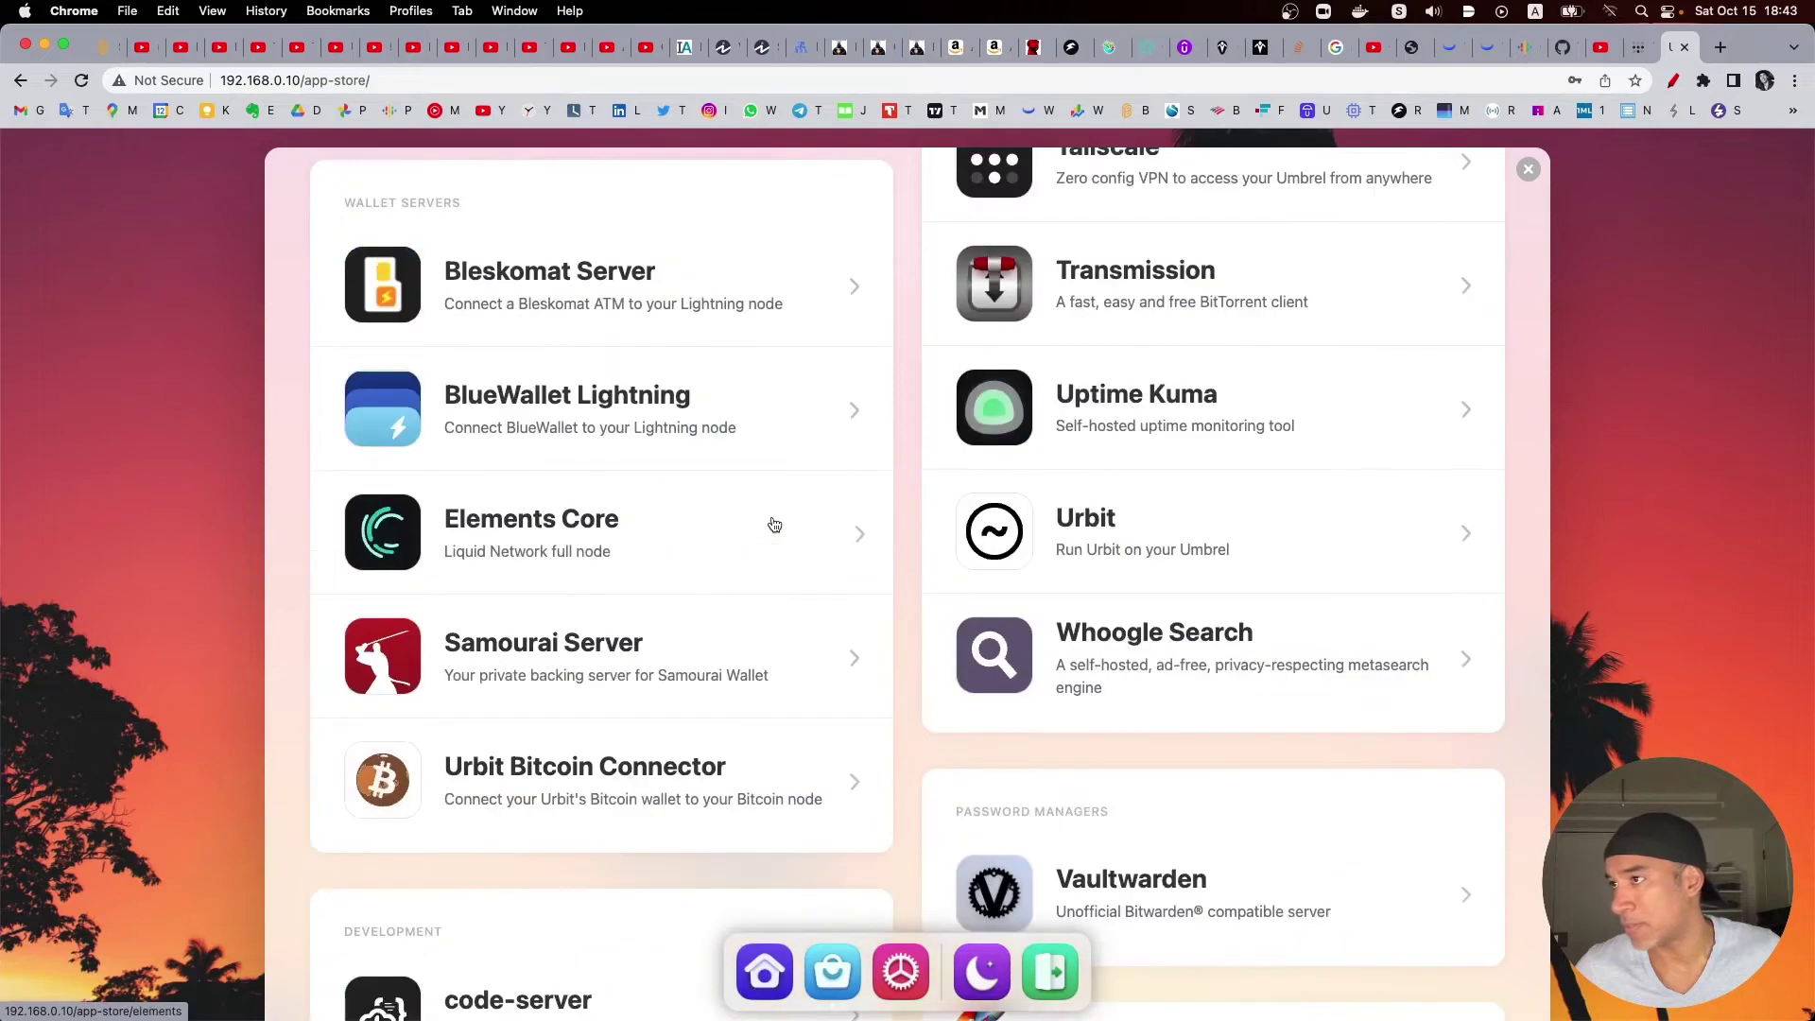
scroll(915, 524, "up", 3)
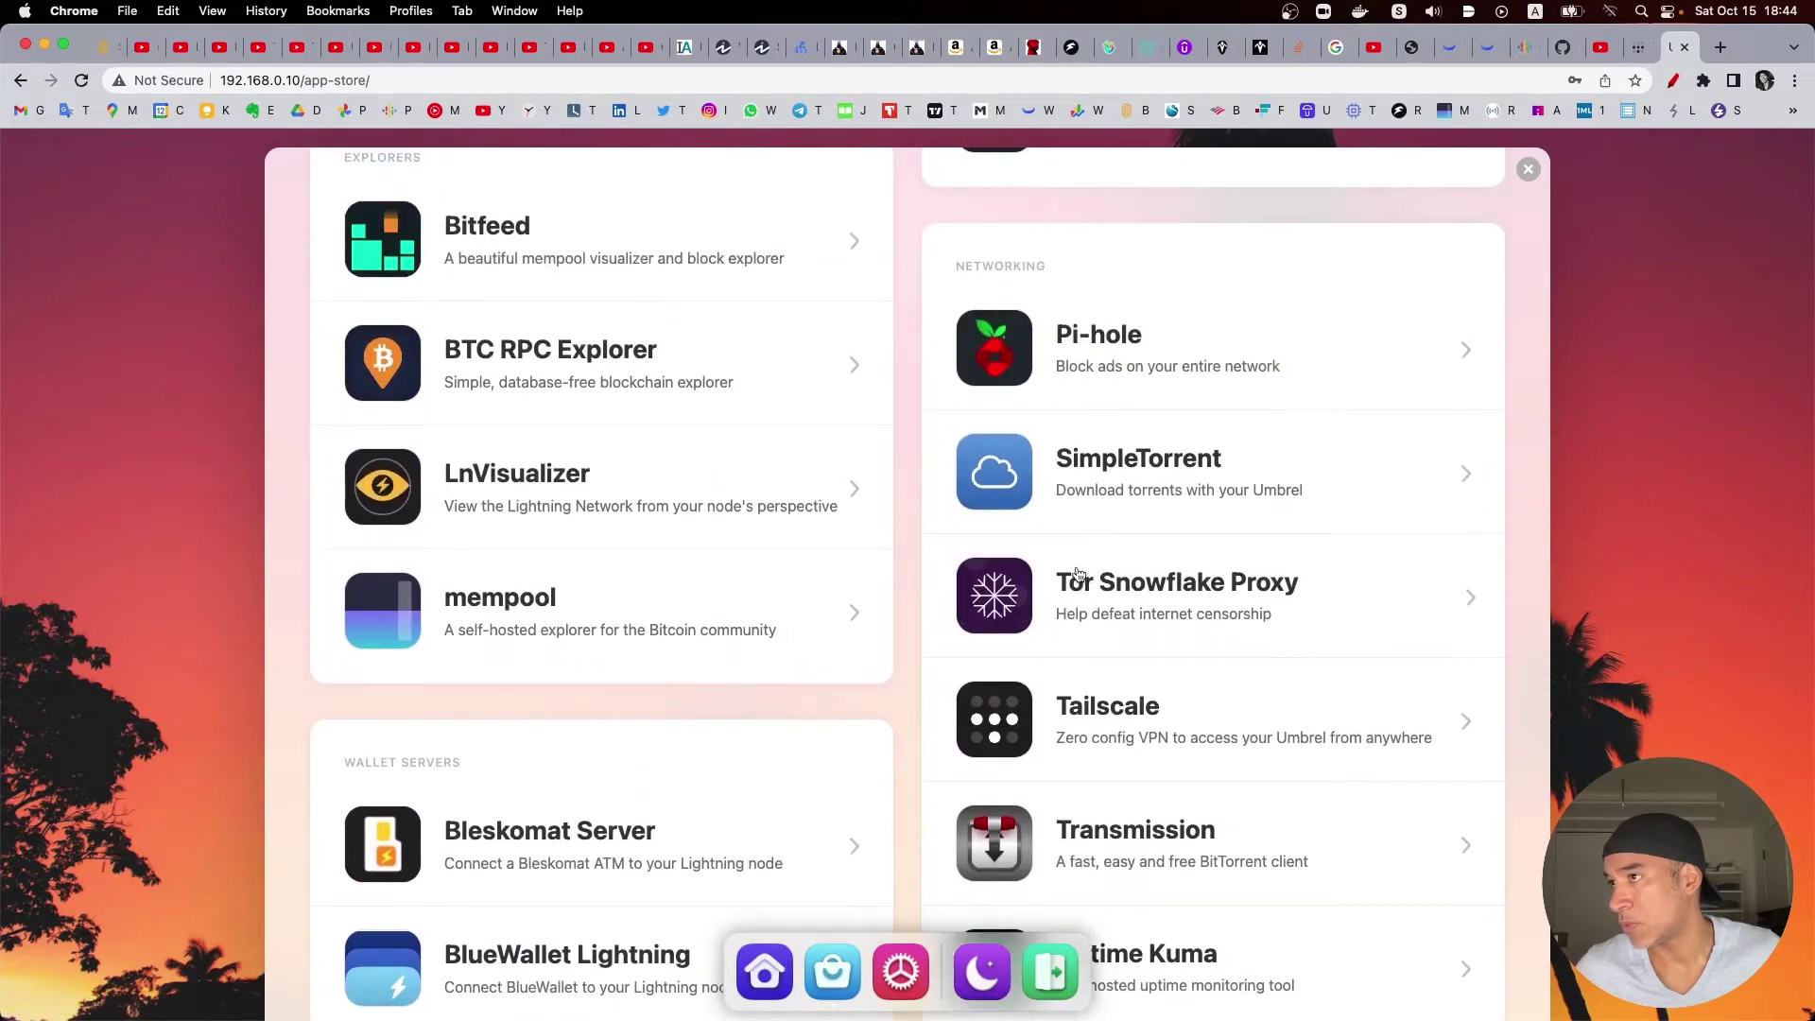
scroll(1124, 596, "down", 3)
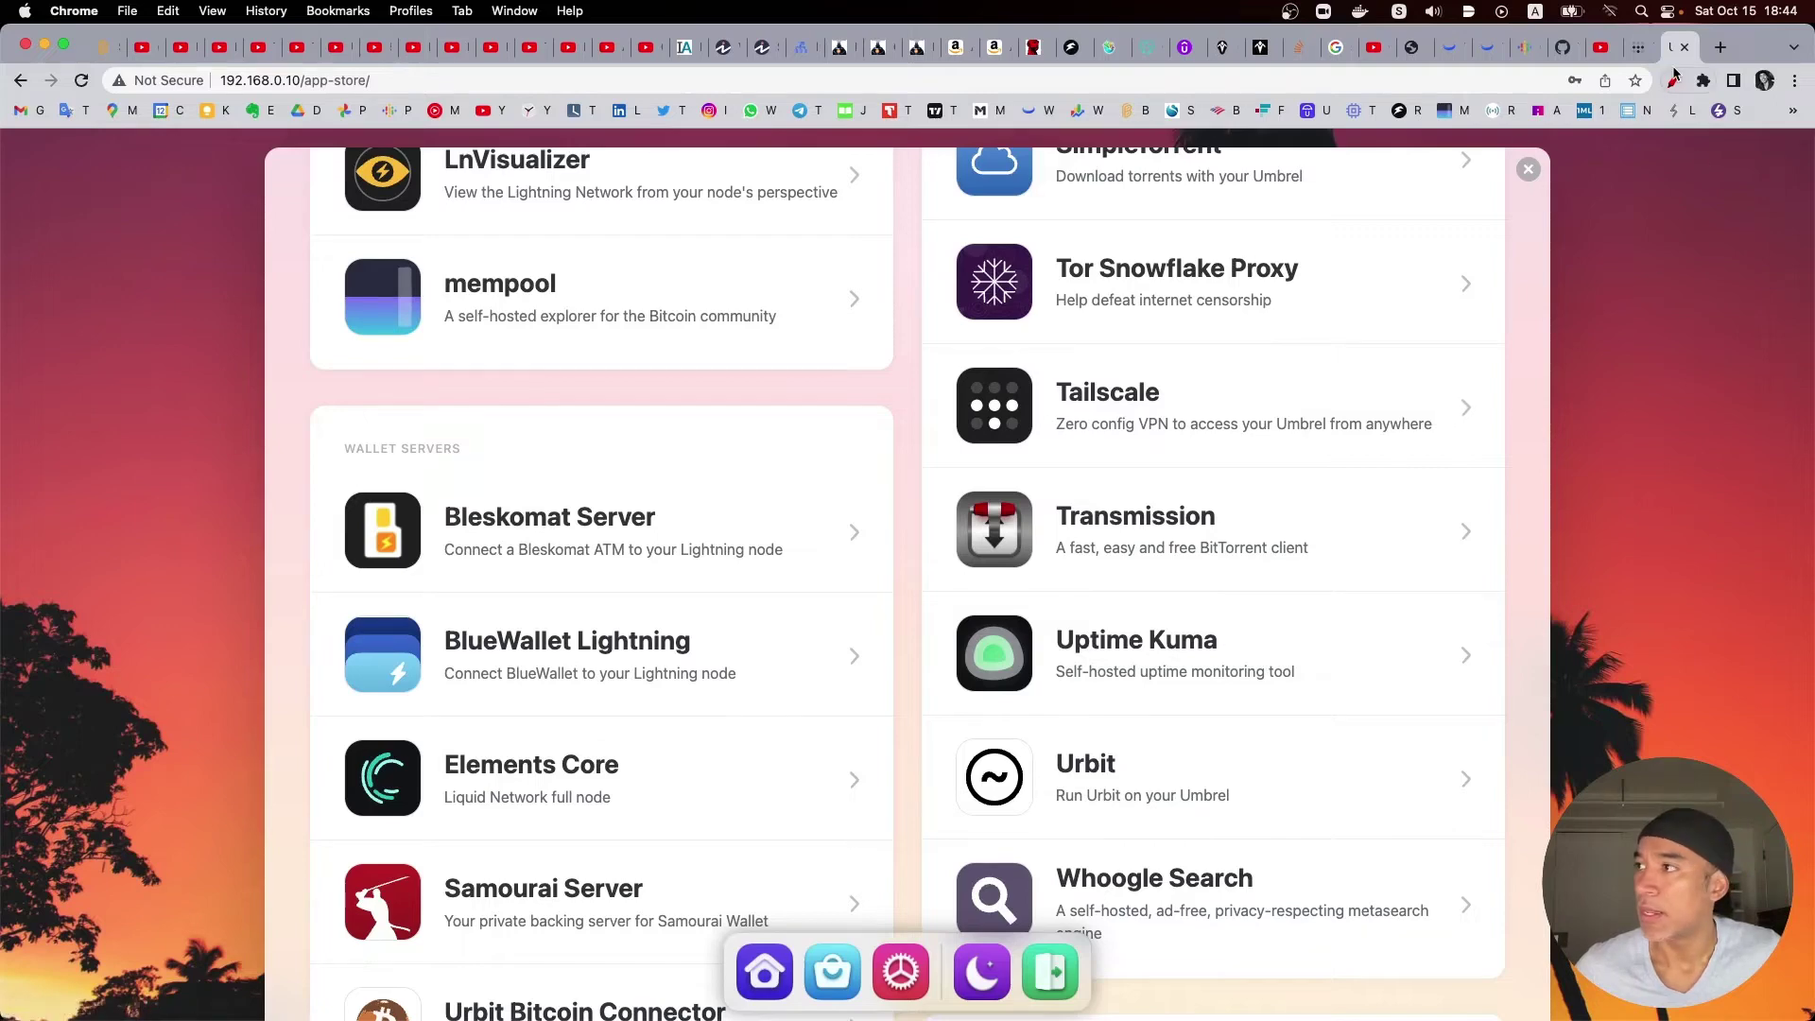
left_click(1672, 81)
mouse_move(1186, 360)
left_mouse_down()
mouse_move(1098, 352)
mouse_move(936, 406)
mouse_move(1166, 464)
mouse_move(1476, 450)
mouse_move(1181, 374)
left_mouse_up()
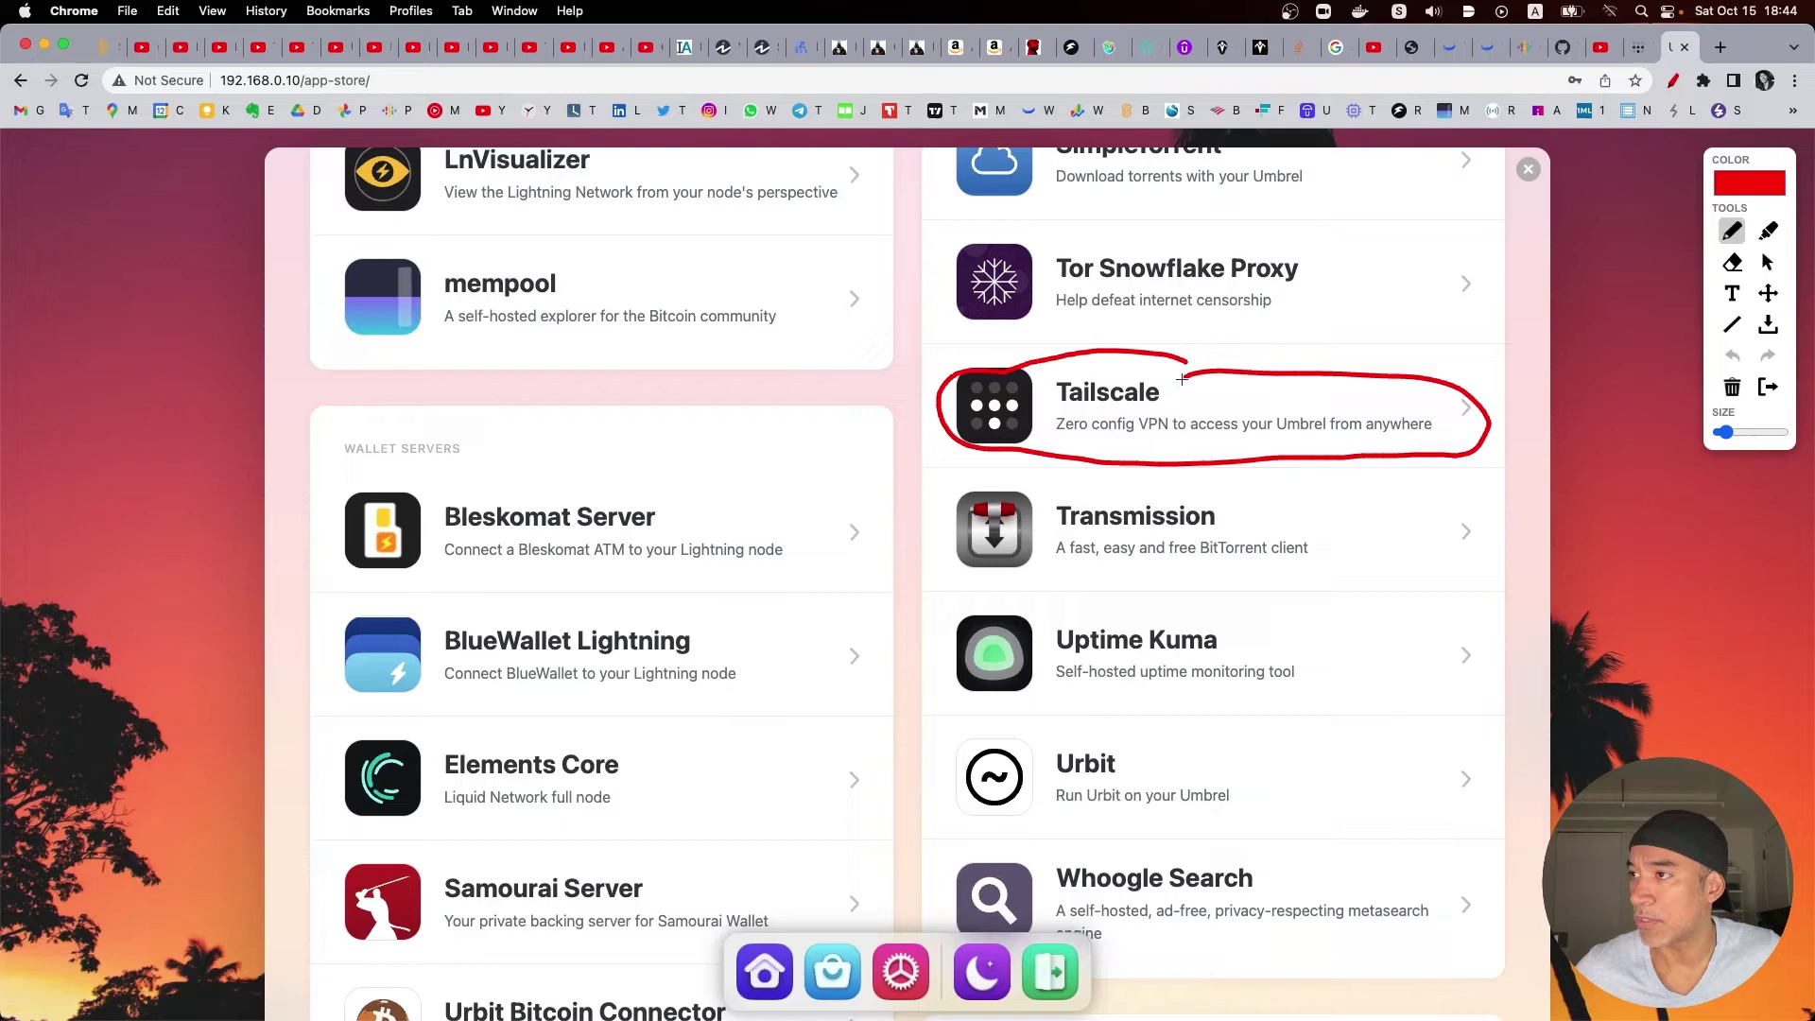
Step: Clear the annotation and open Tailscale's store page, reading down to version 1.30.2 details
left_click(1731, 387)
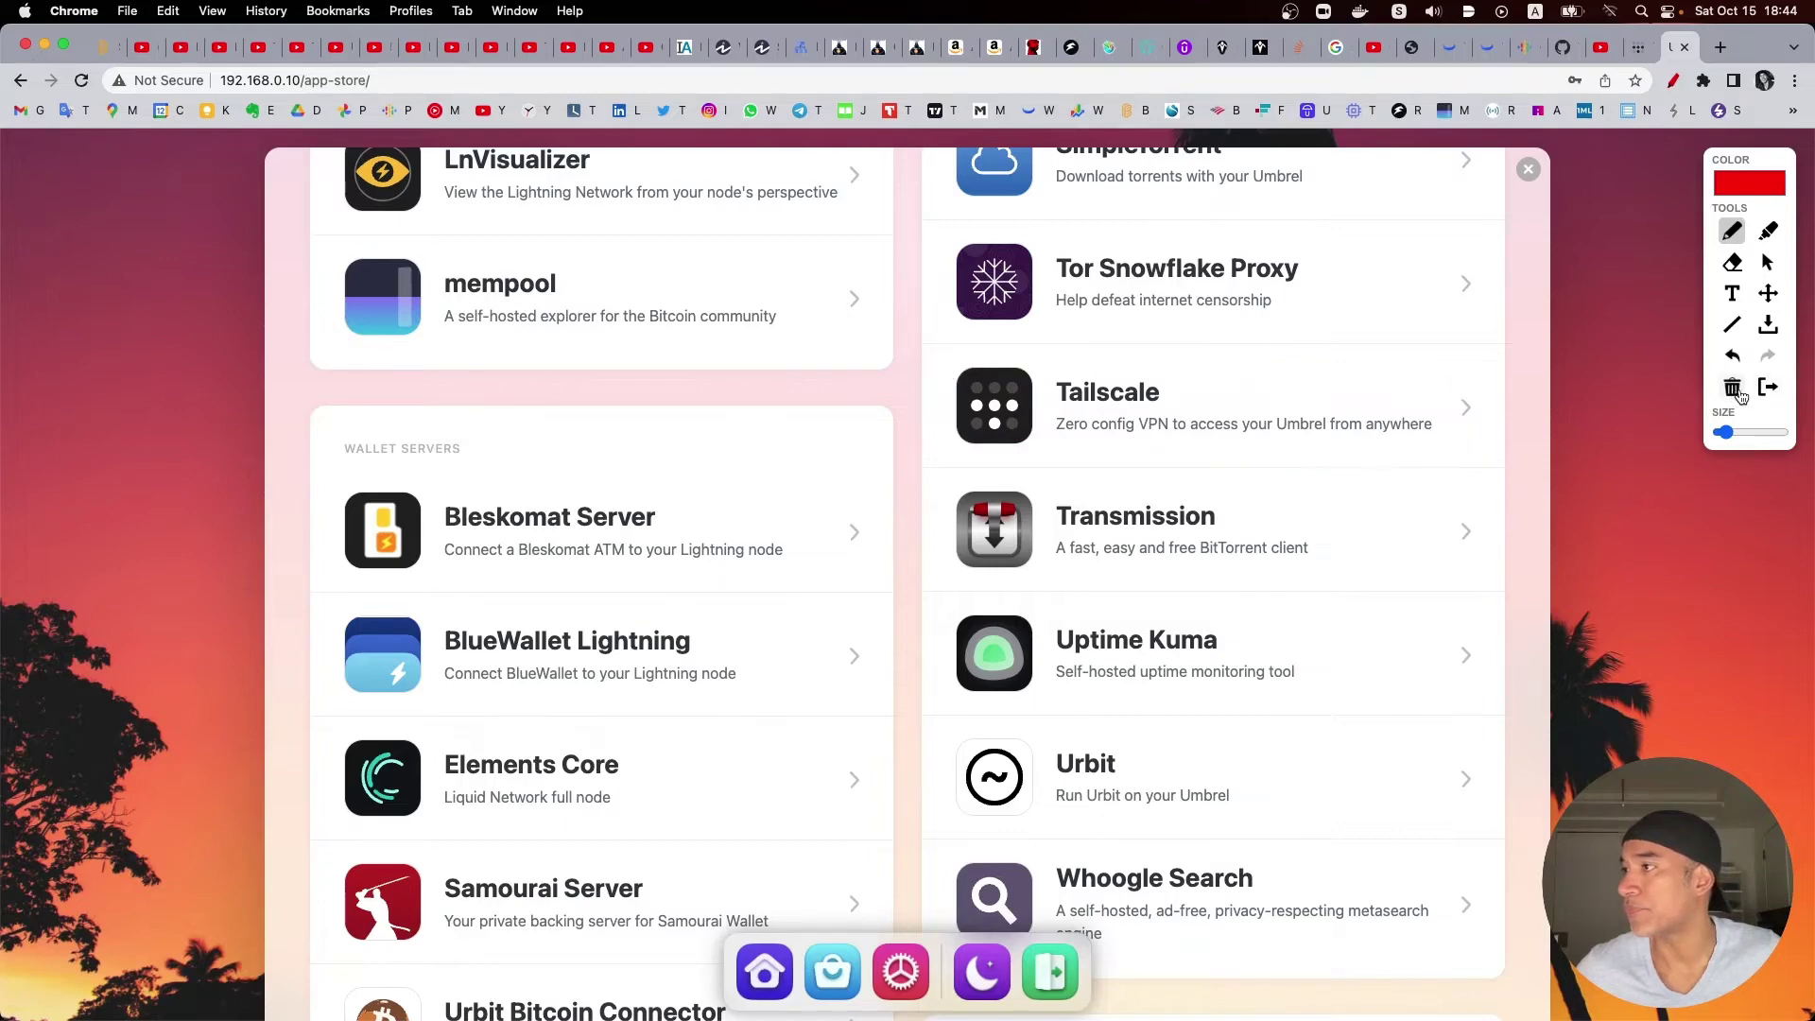
left_click(1767, 386)
left_click(1218, 419)
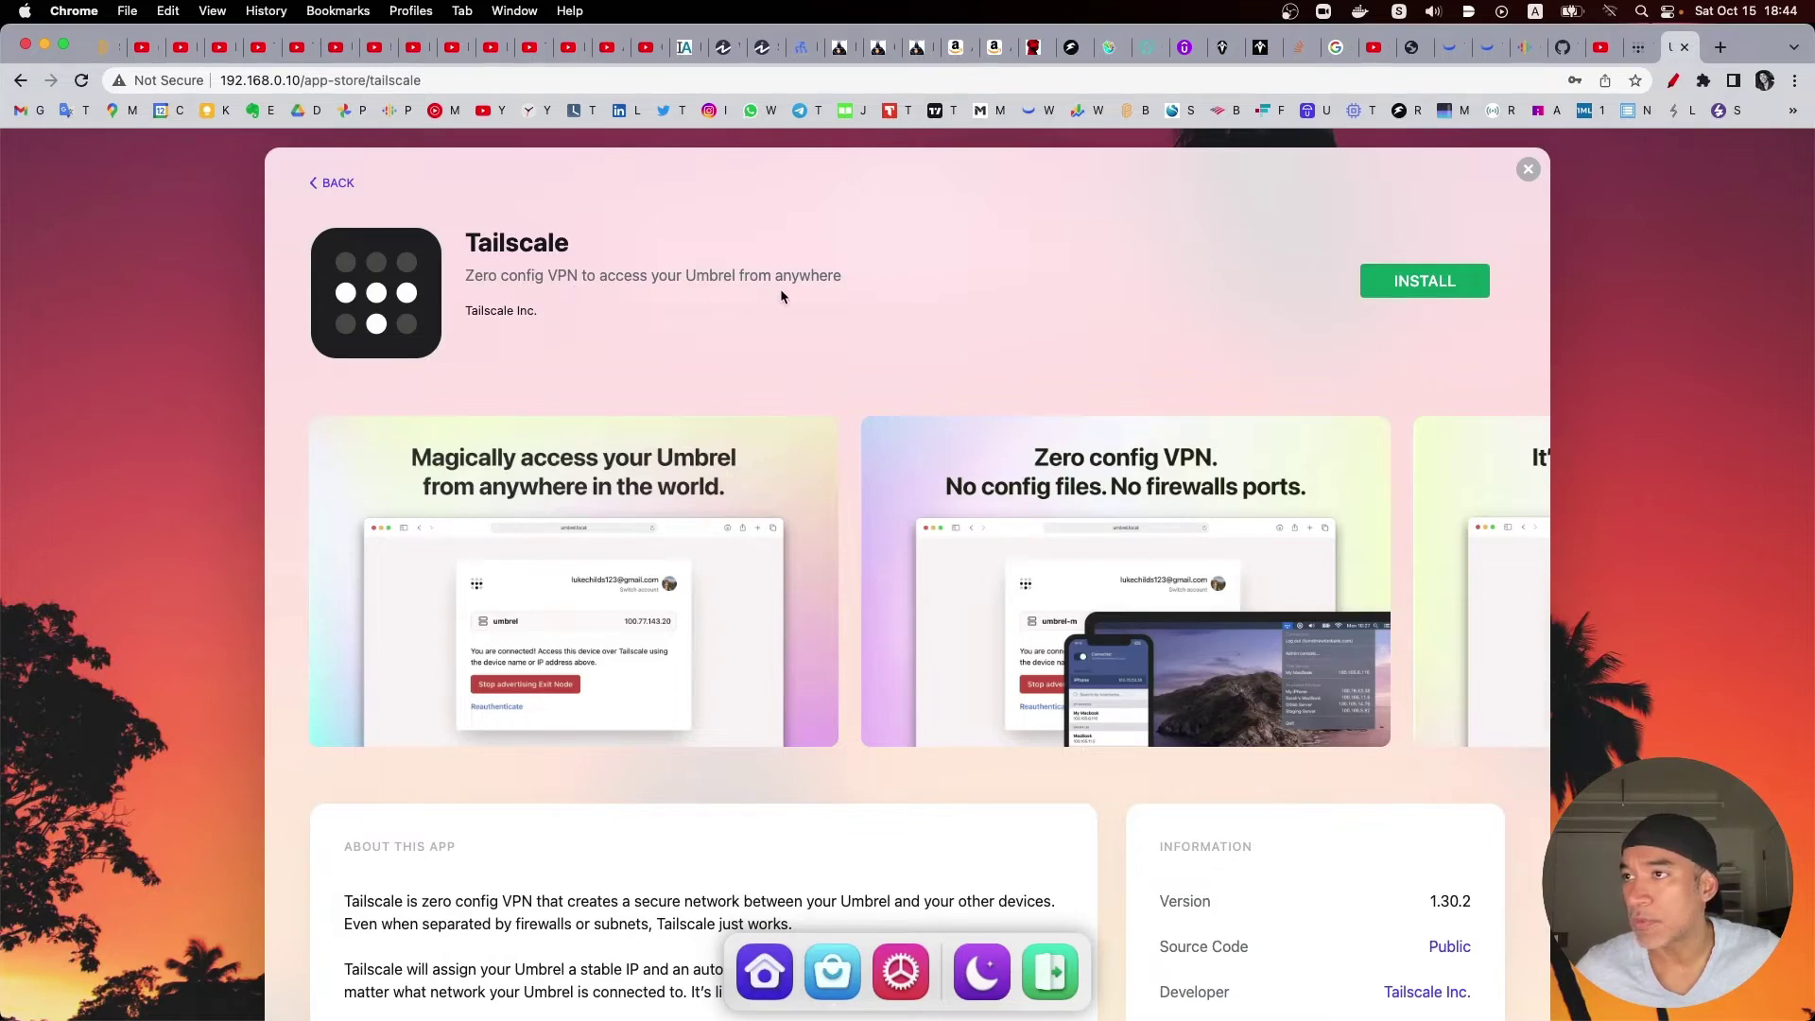
scroll(785, 359, "down", 3)
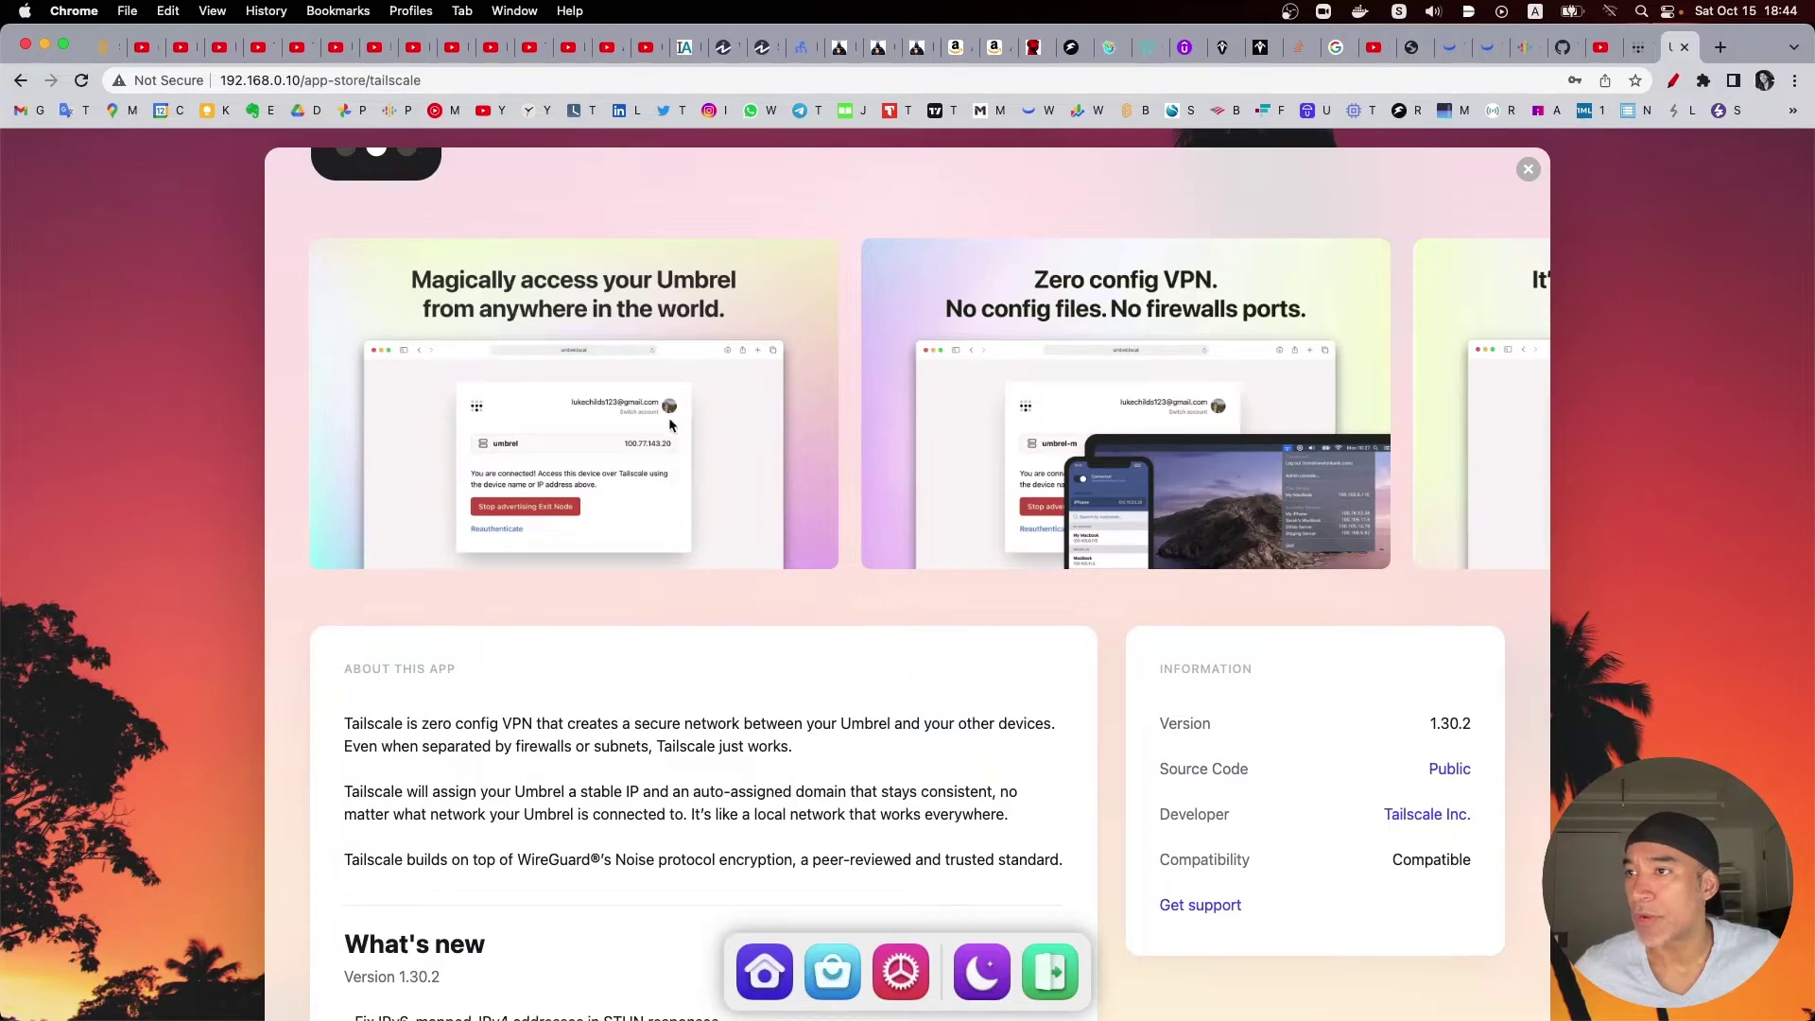
scroll(720, 424, "down", 2)
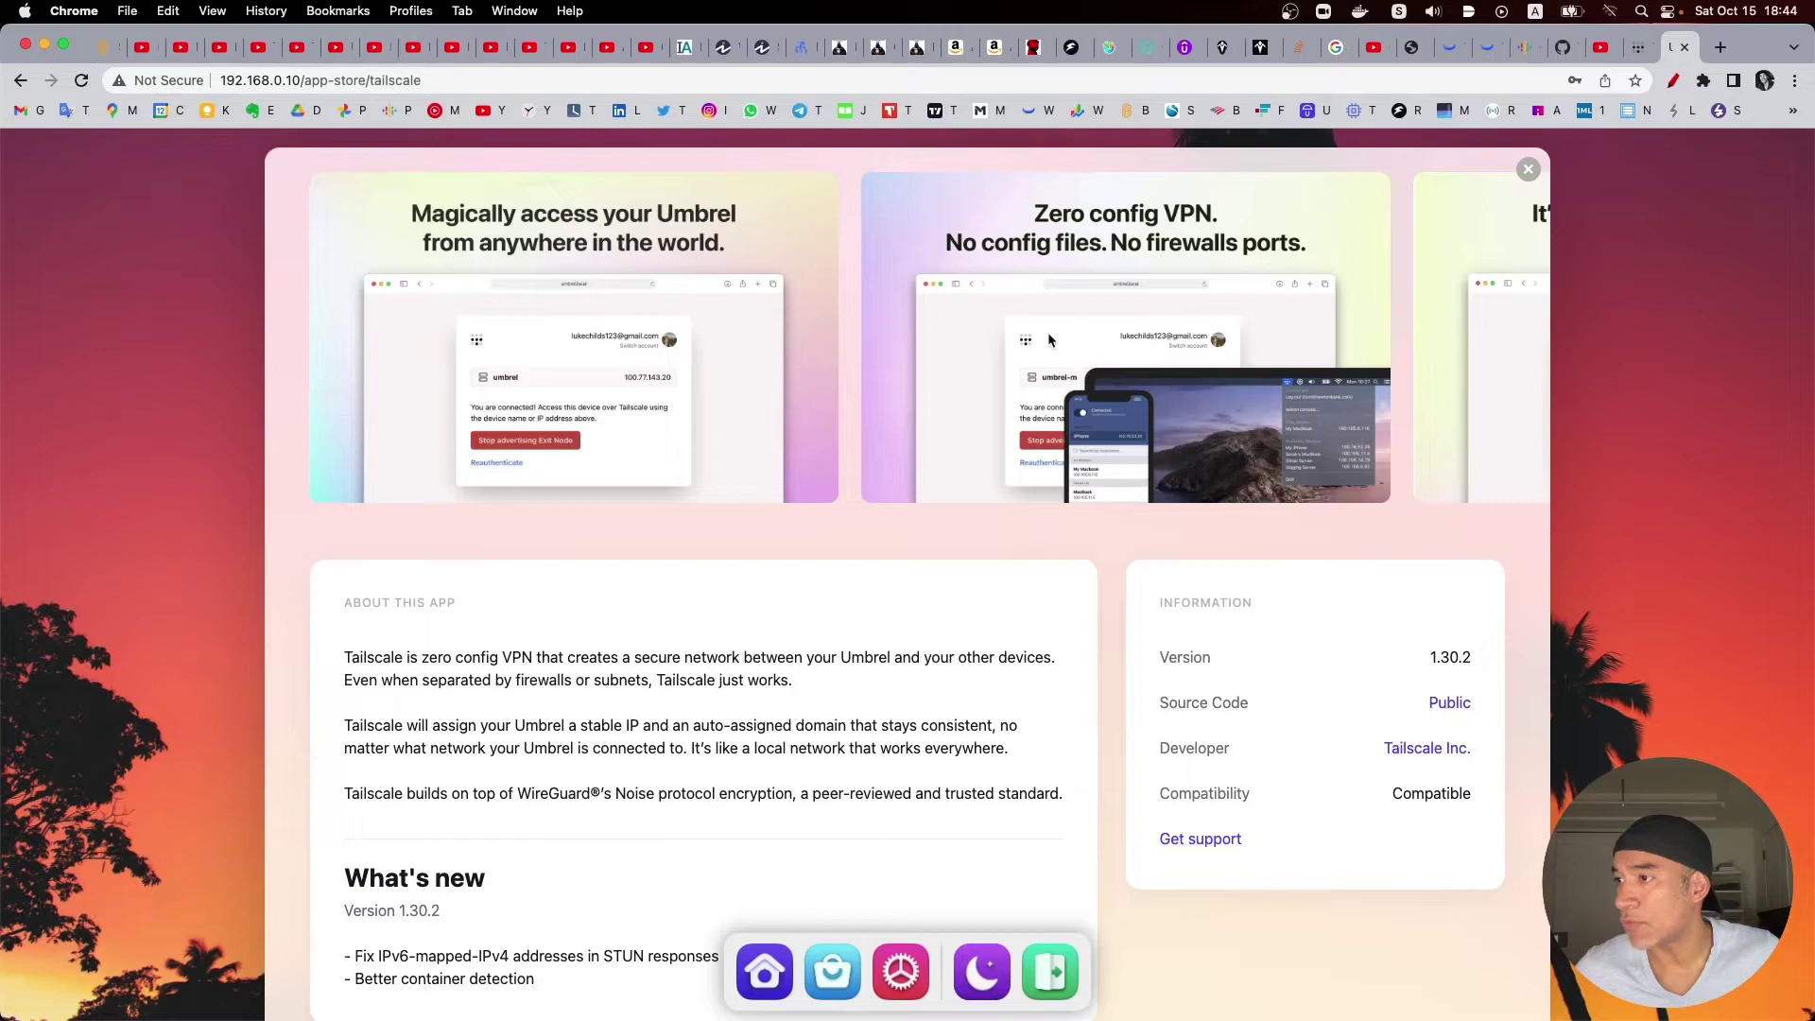
scroll(1238, 246, "down", 3)
scroll(1266, 237, "up", 2)
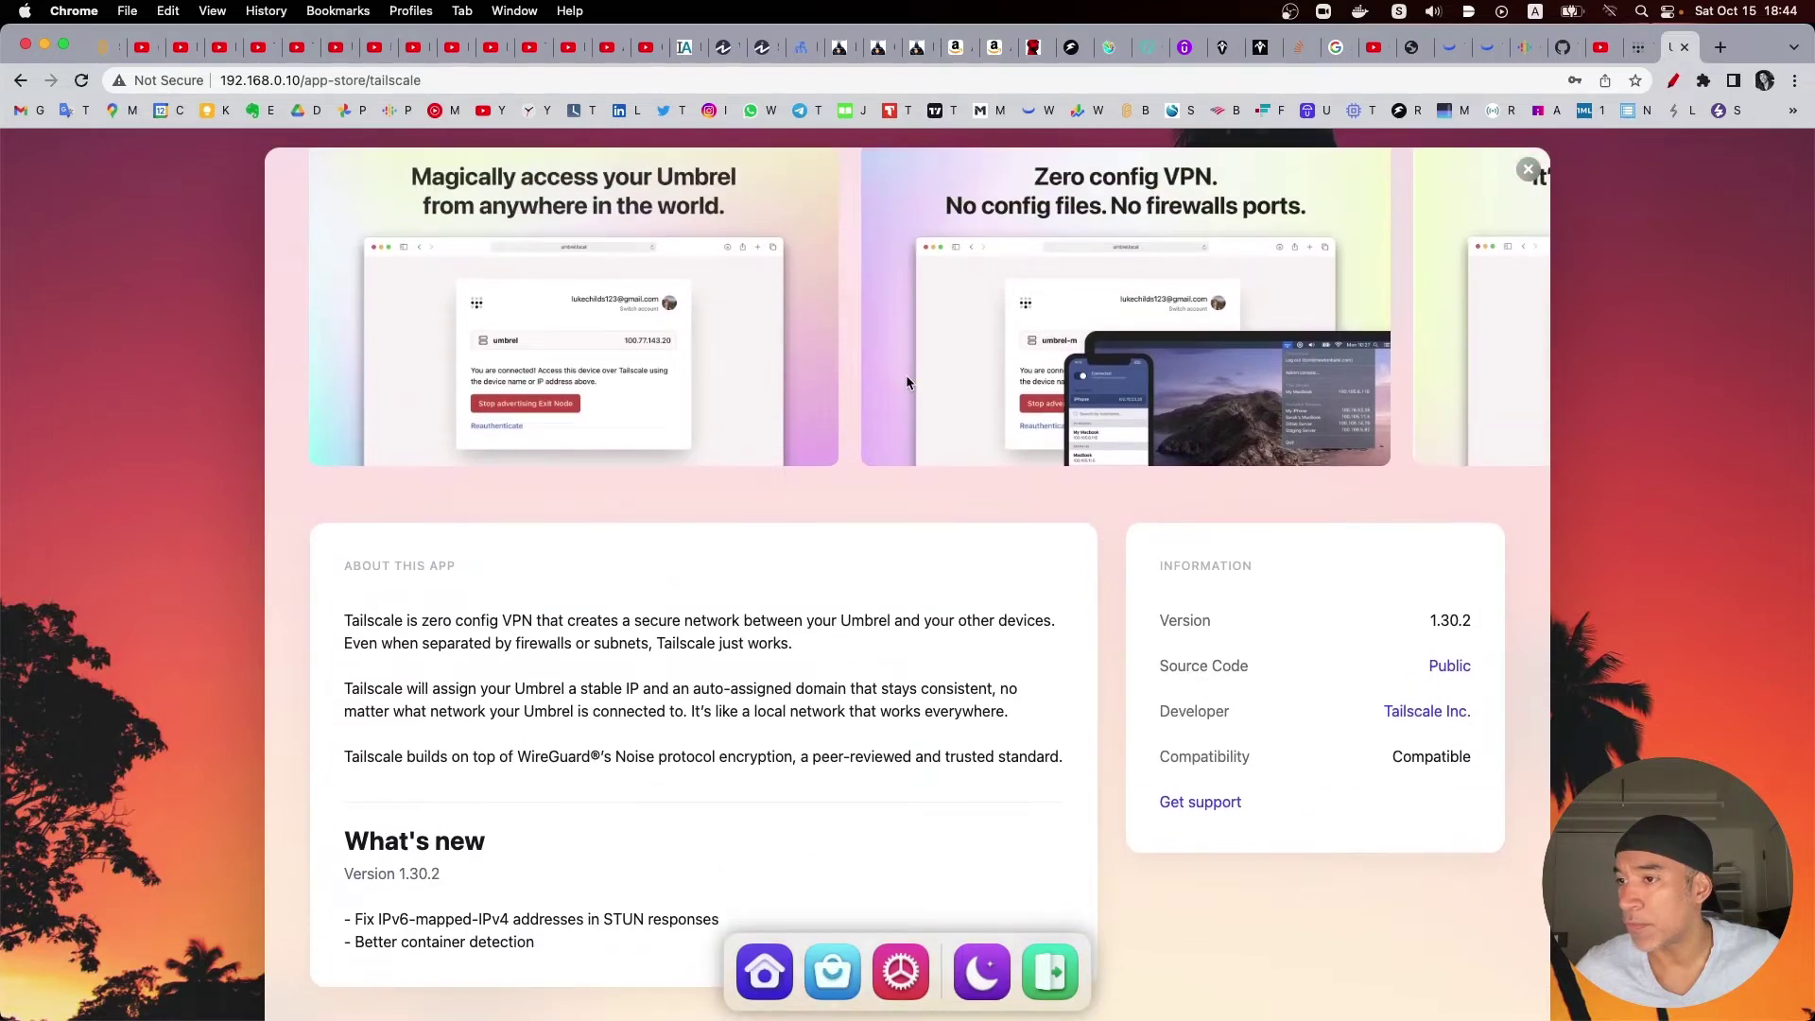
scroll(905, 382, "down", 2)
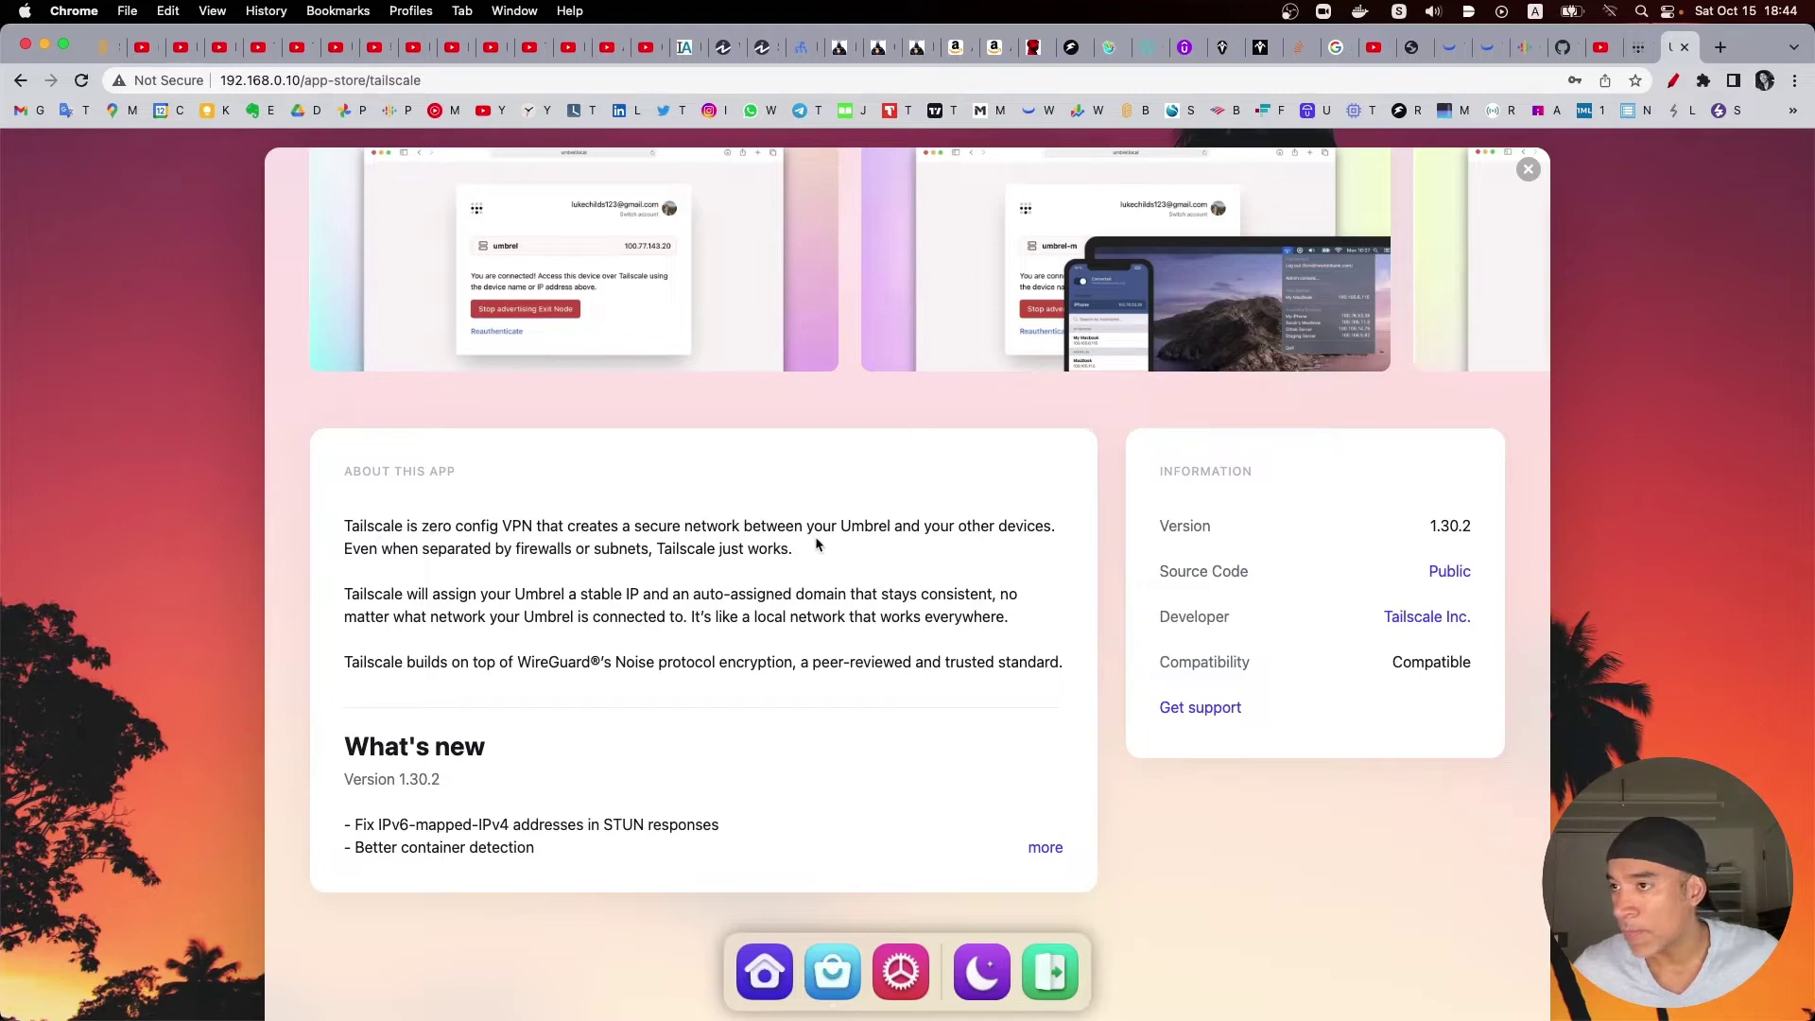
Step: Highlight key About phrases like 'secure network' and 'WireGuard®’s', then expand the full What's new changelog
left_click_drag(612, 528, 907, 532)
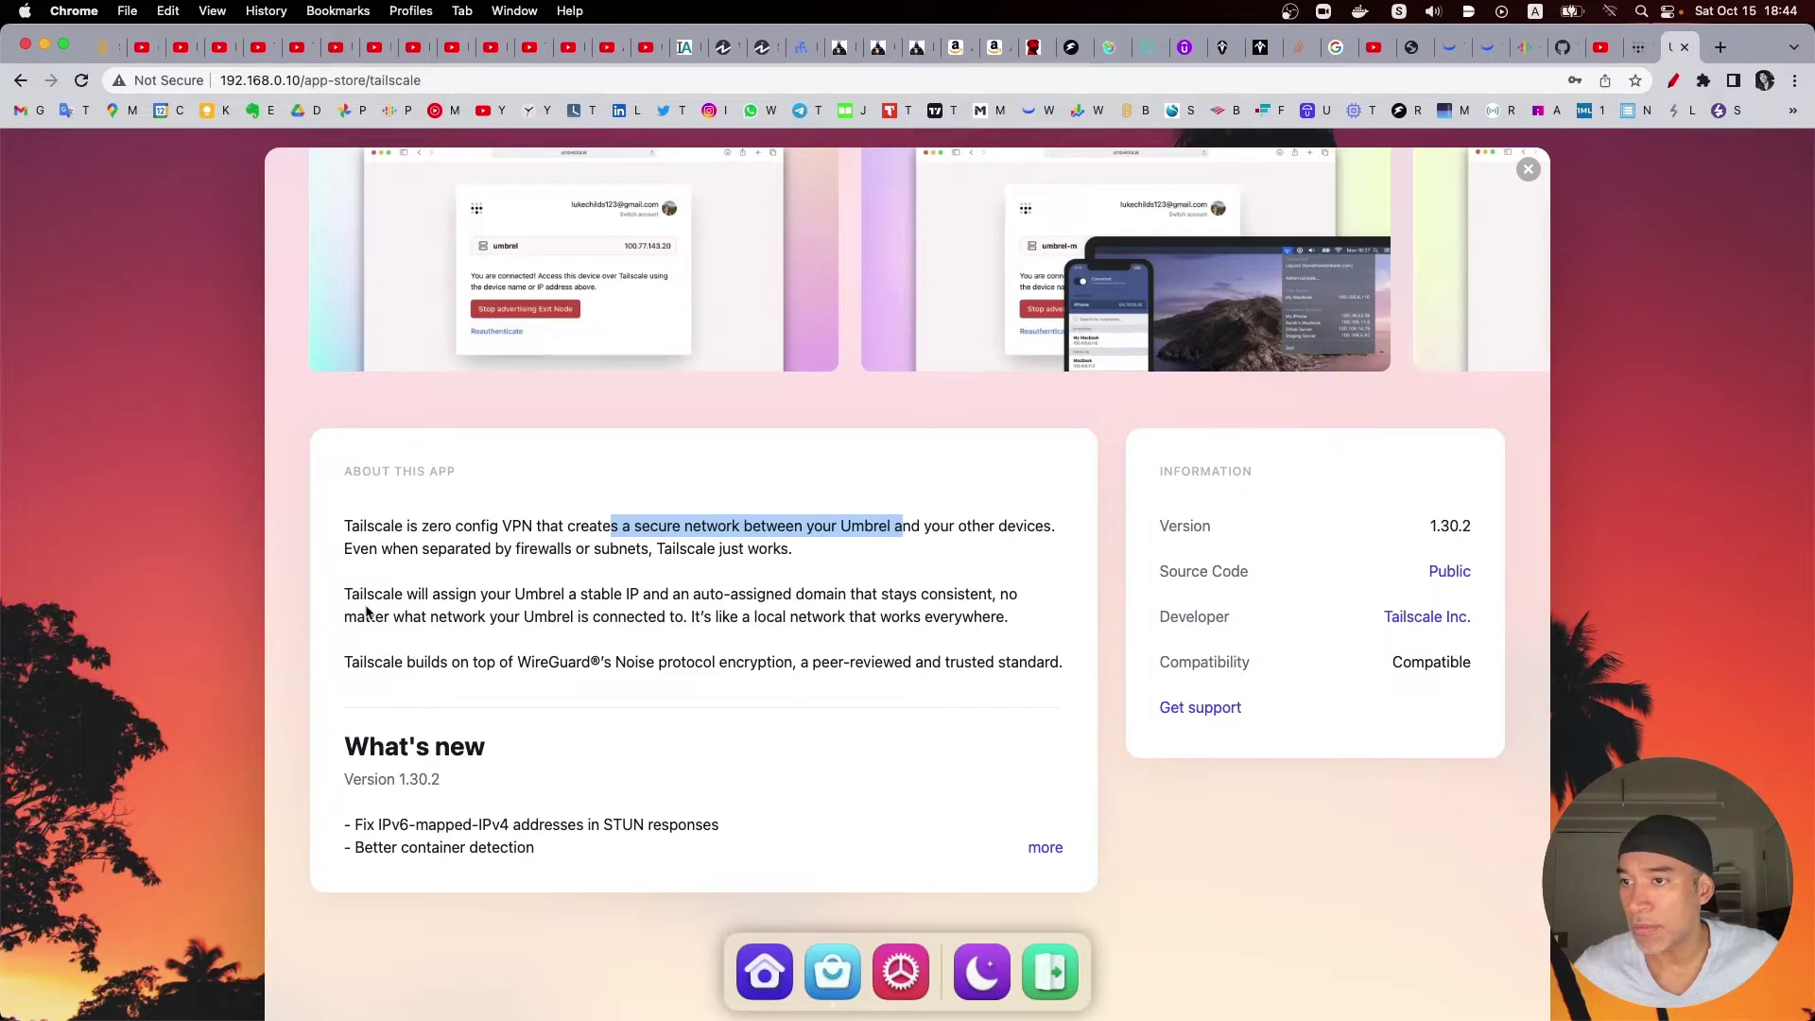
left_click(470, 615)
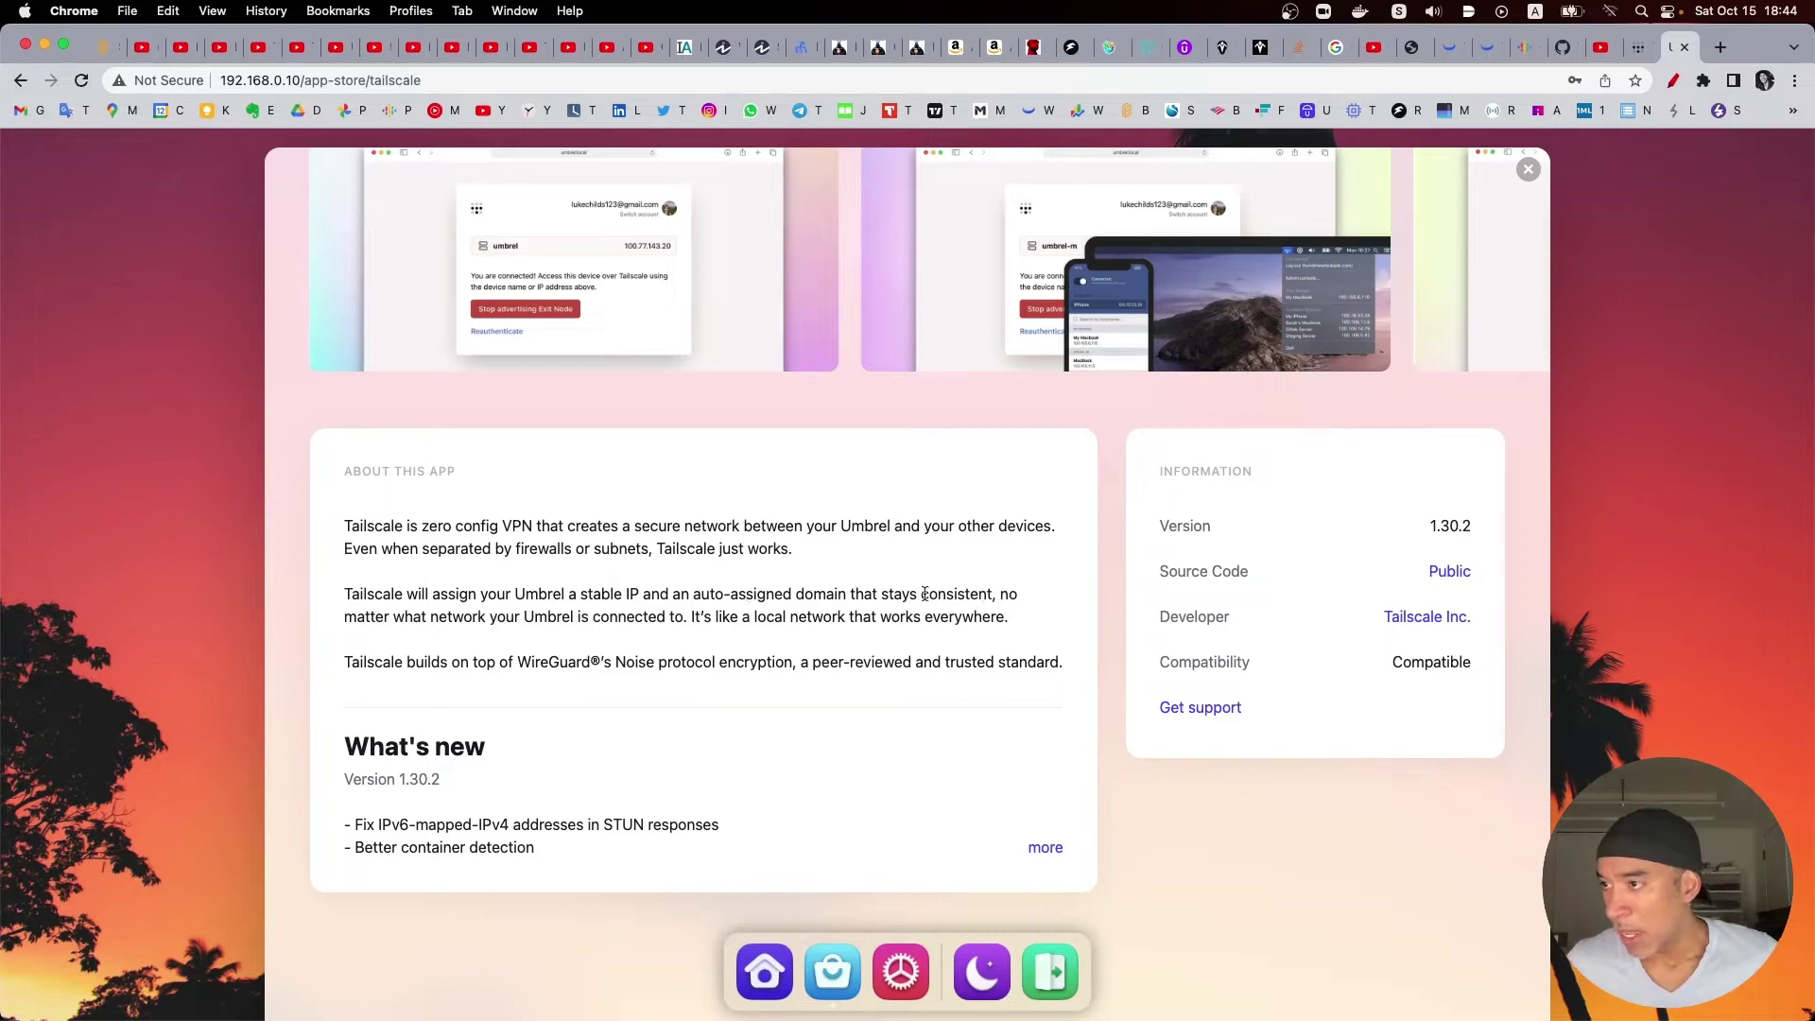
left_click_drag(854, 591, 1010, 595)
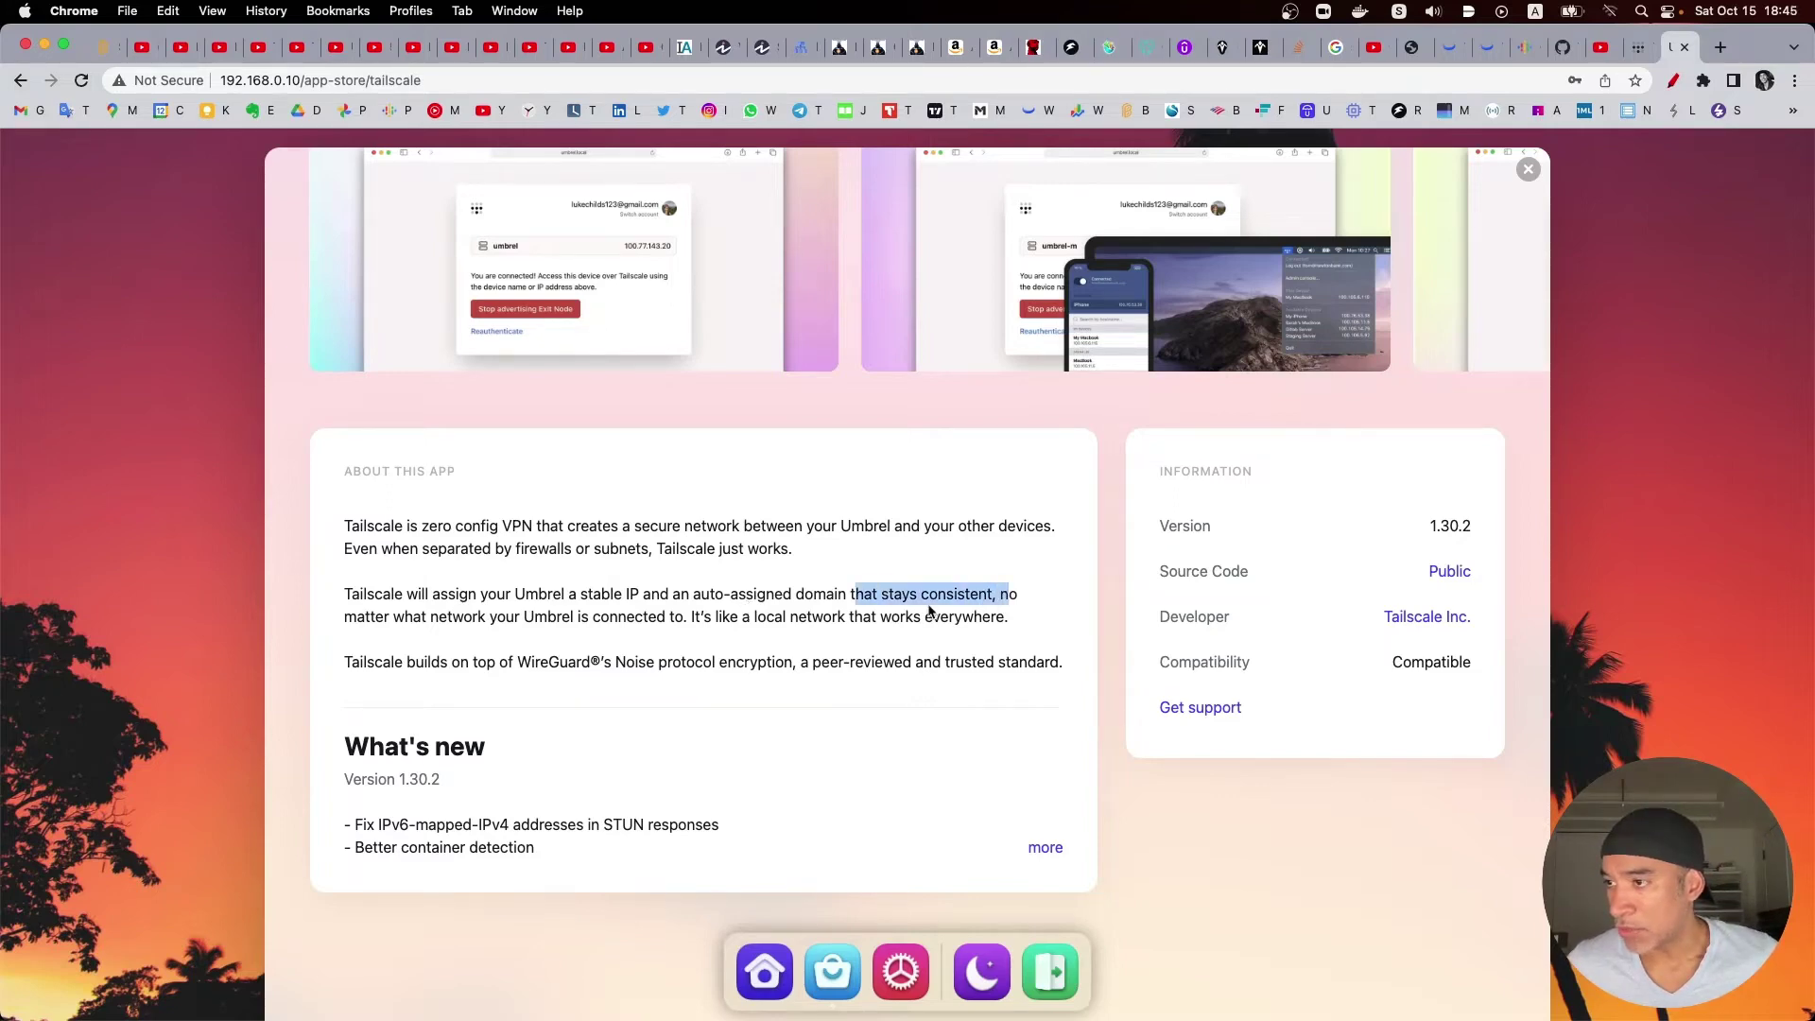
left_click(441, 616)
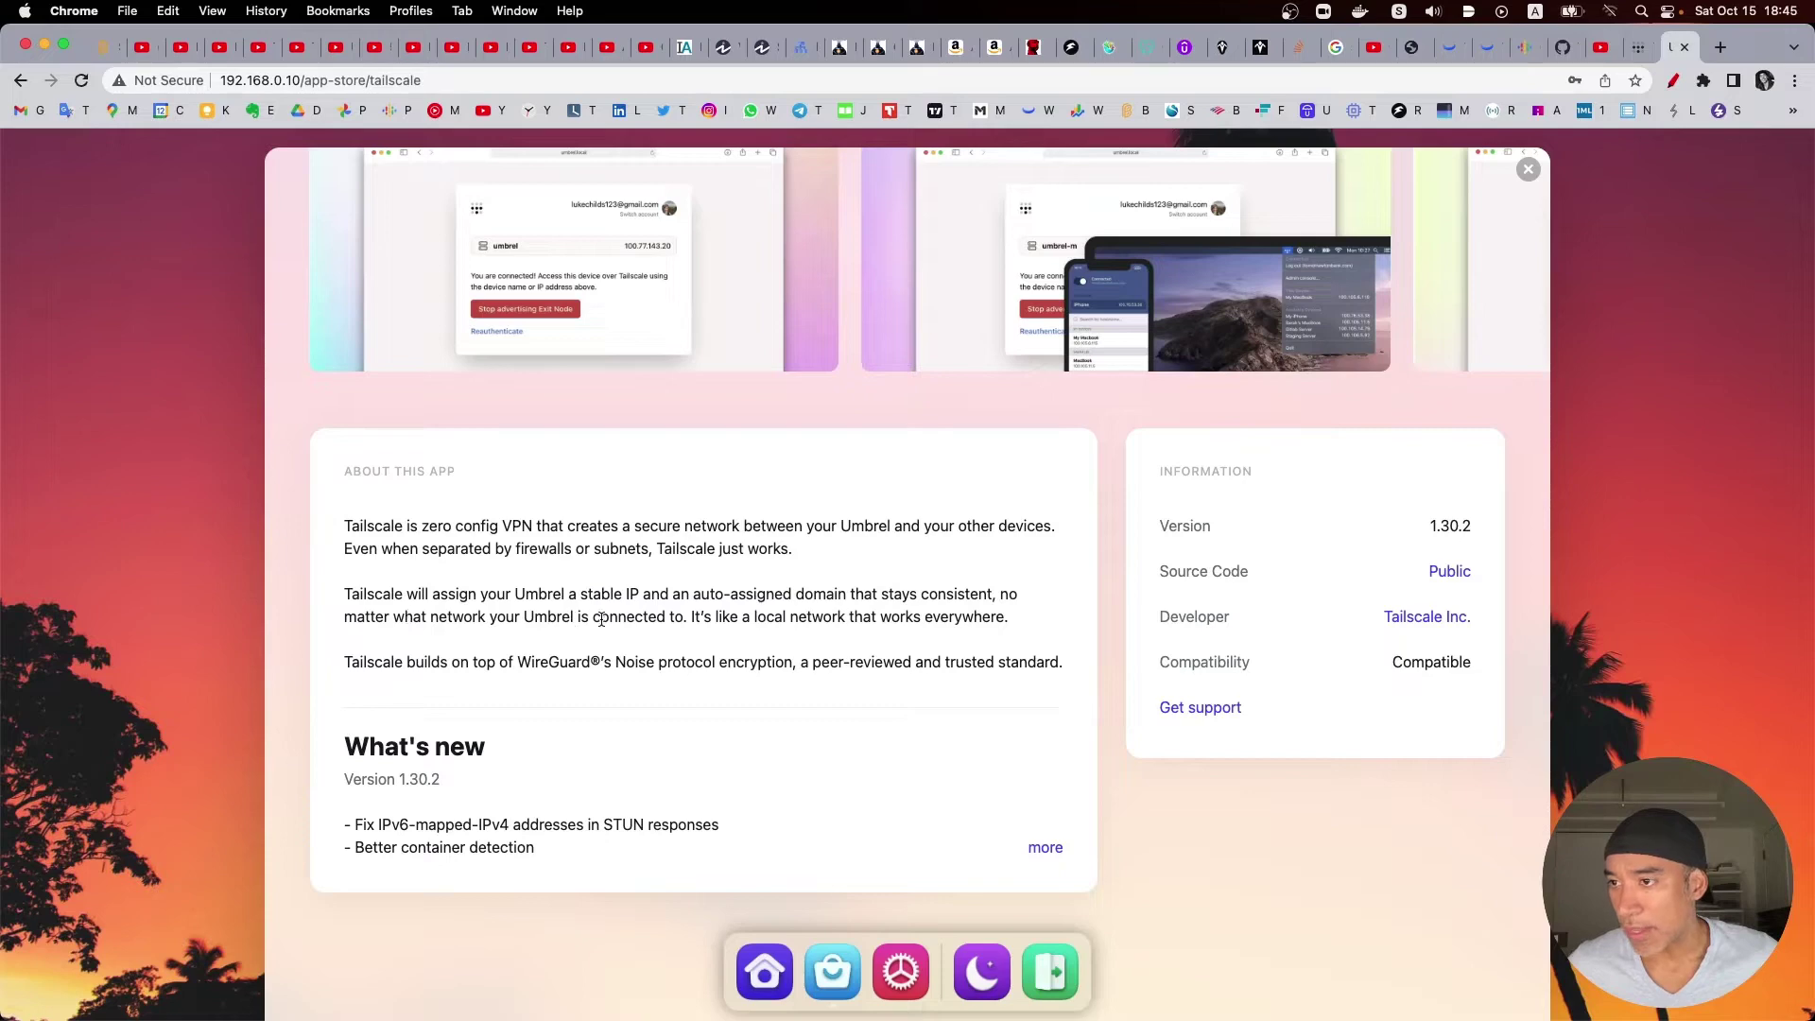
left_click_drag(430, 614, 592, 616)
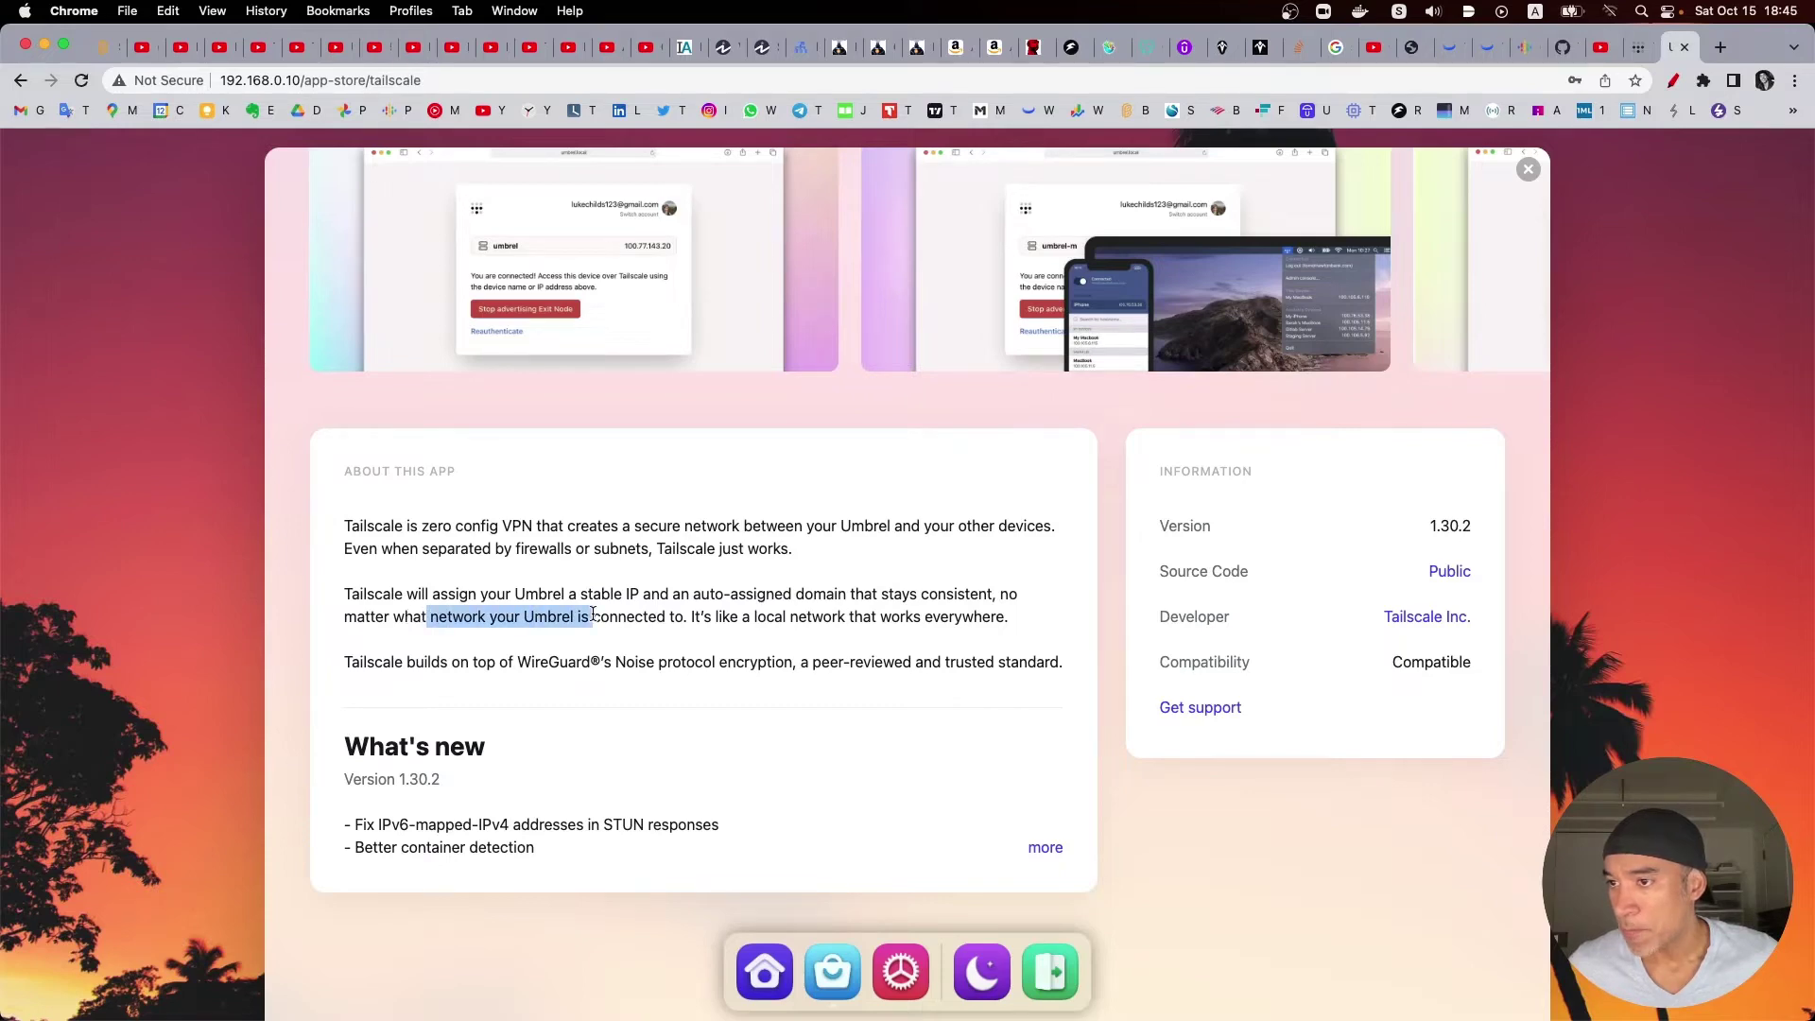
left_click(743, 616)
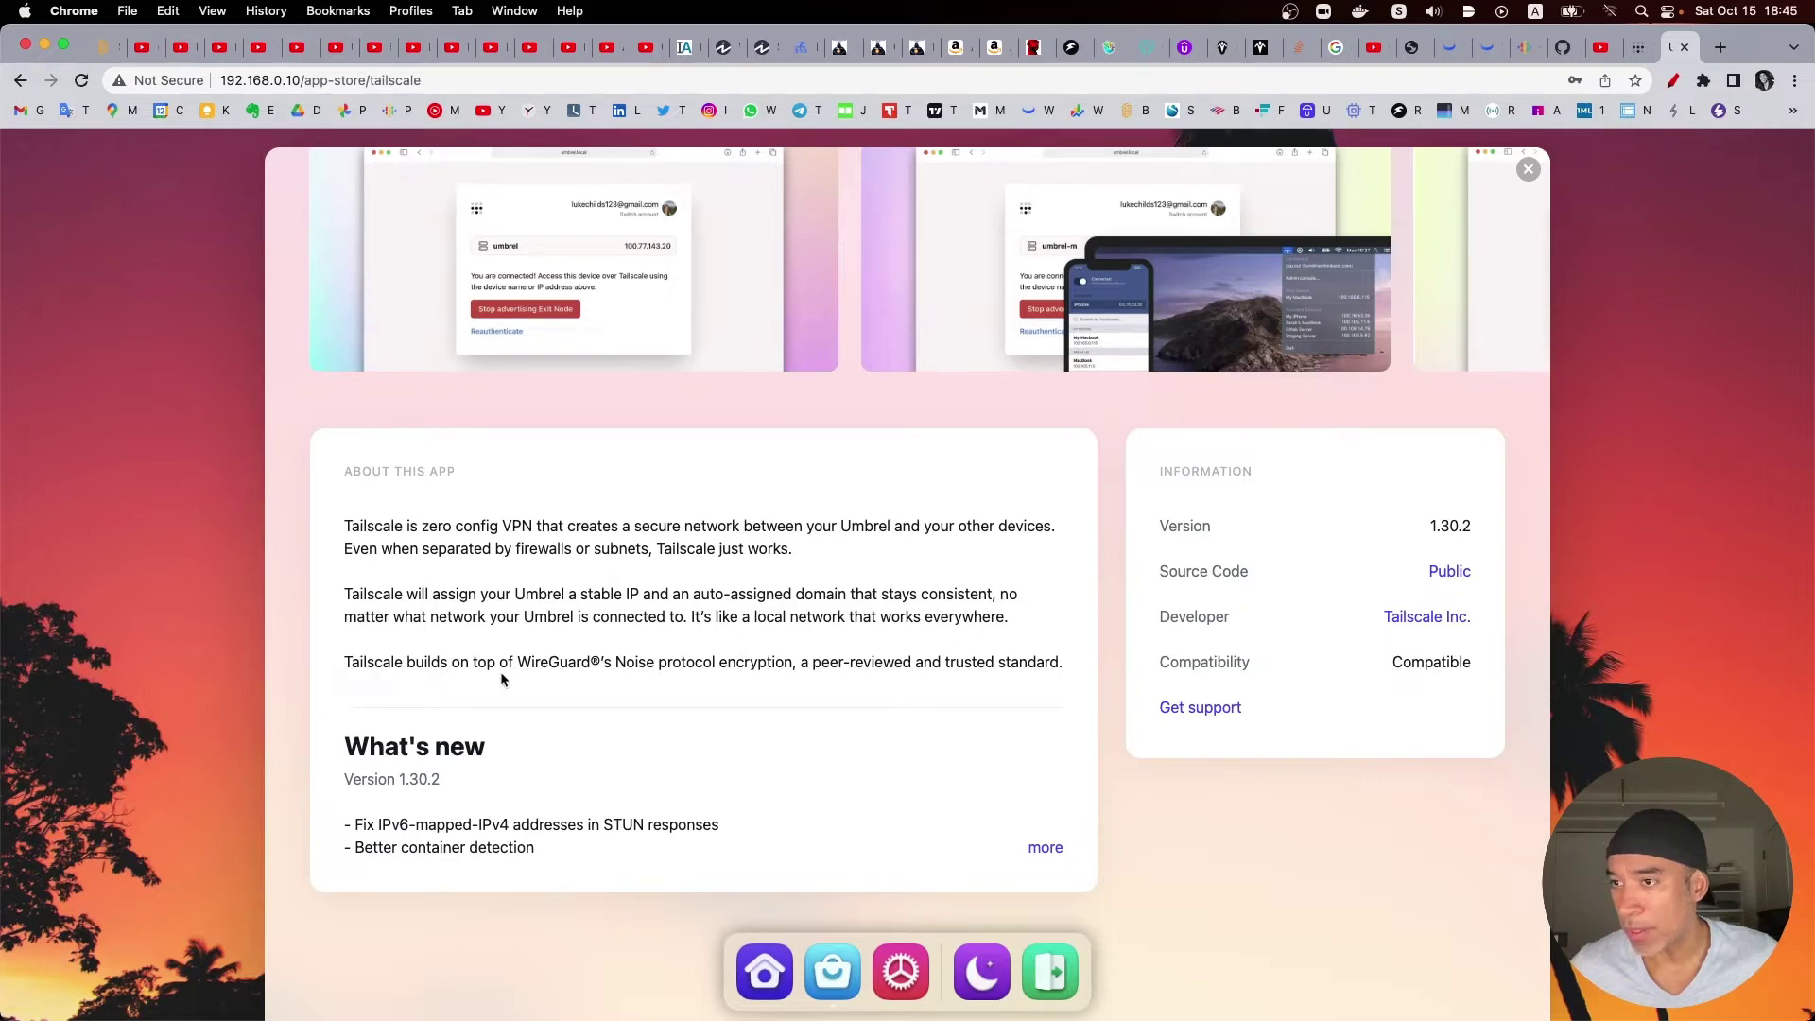
left_click_drag(515, 662, 611, 662)
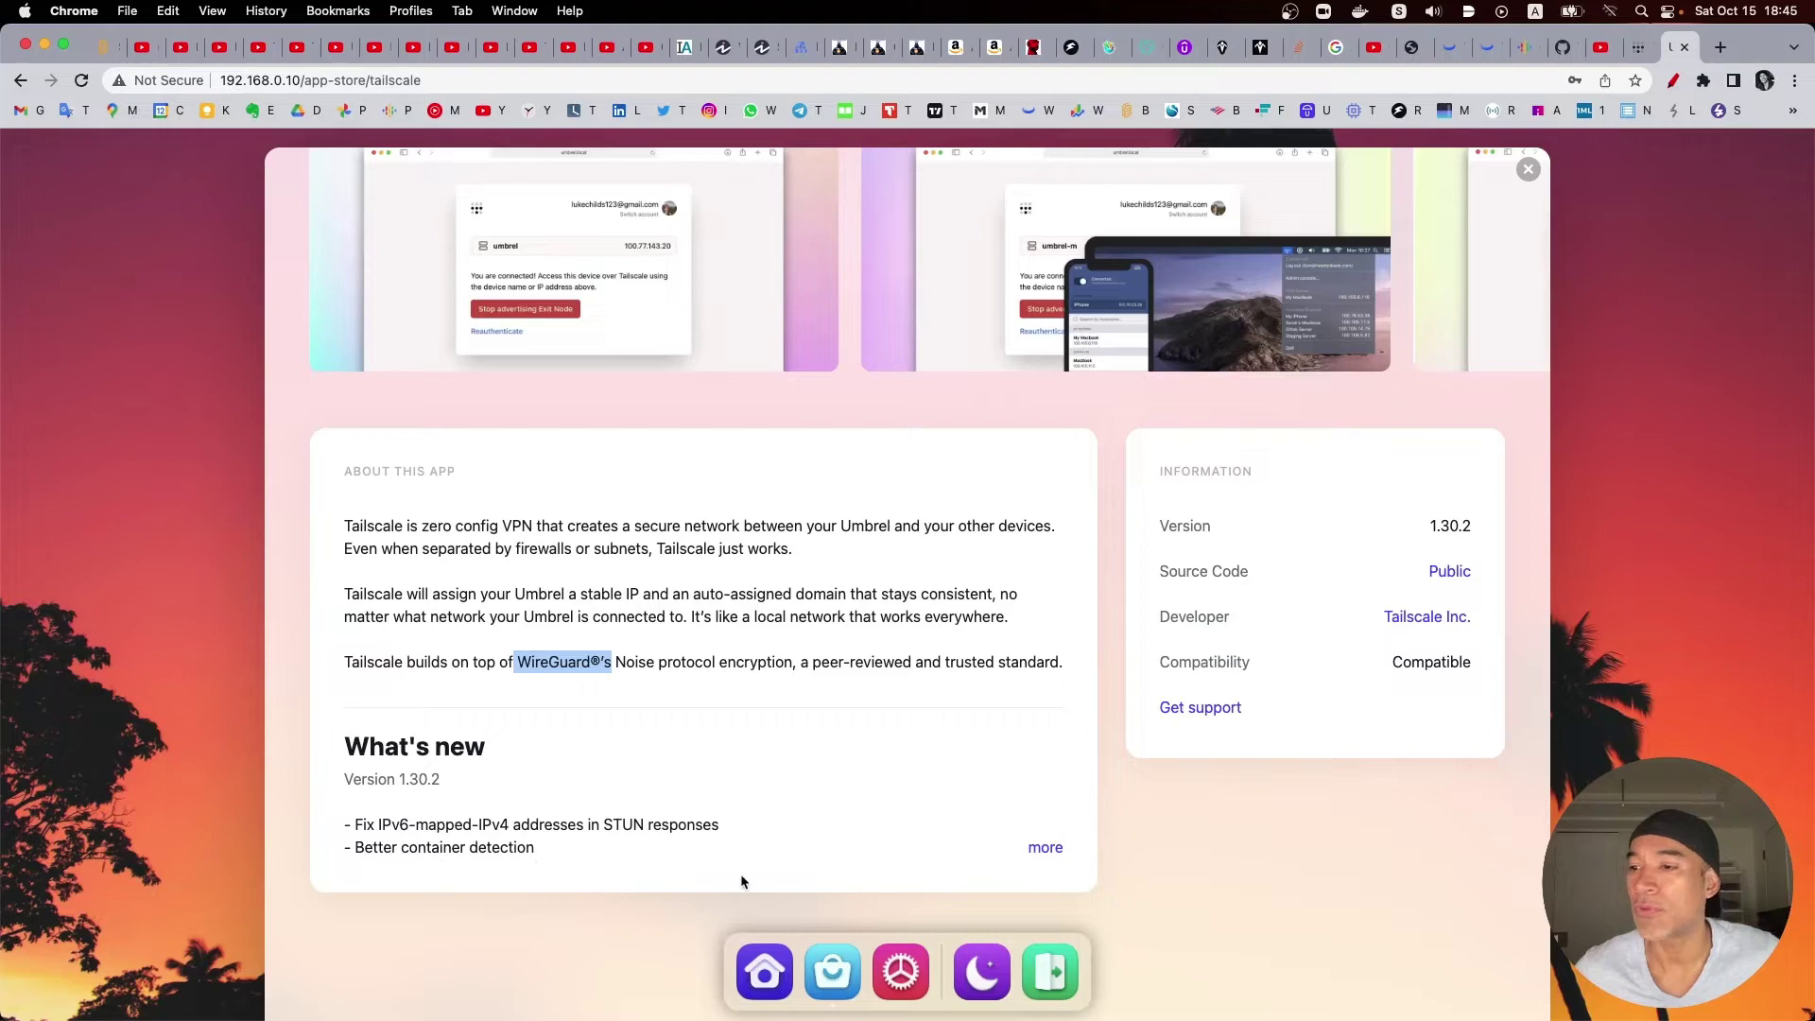
left_click(1040, 854)
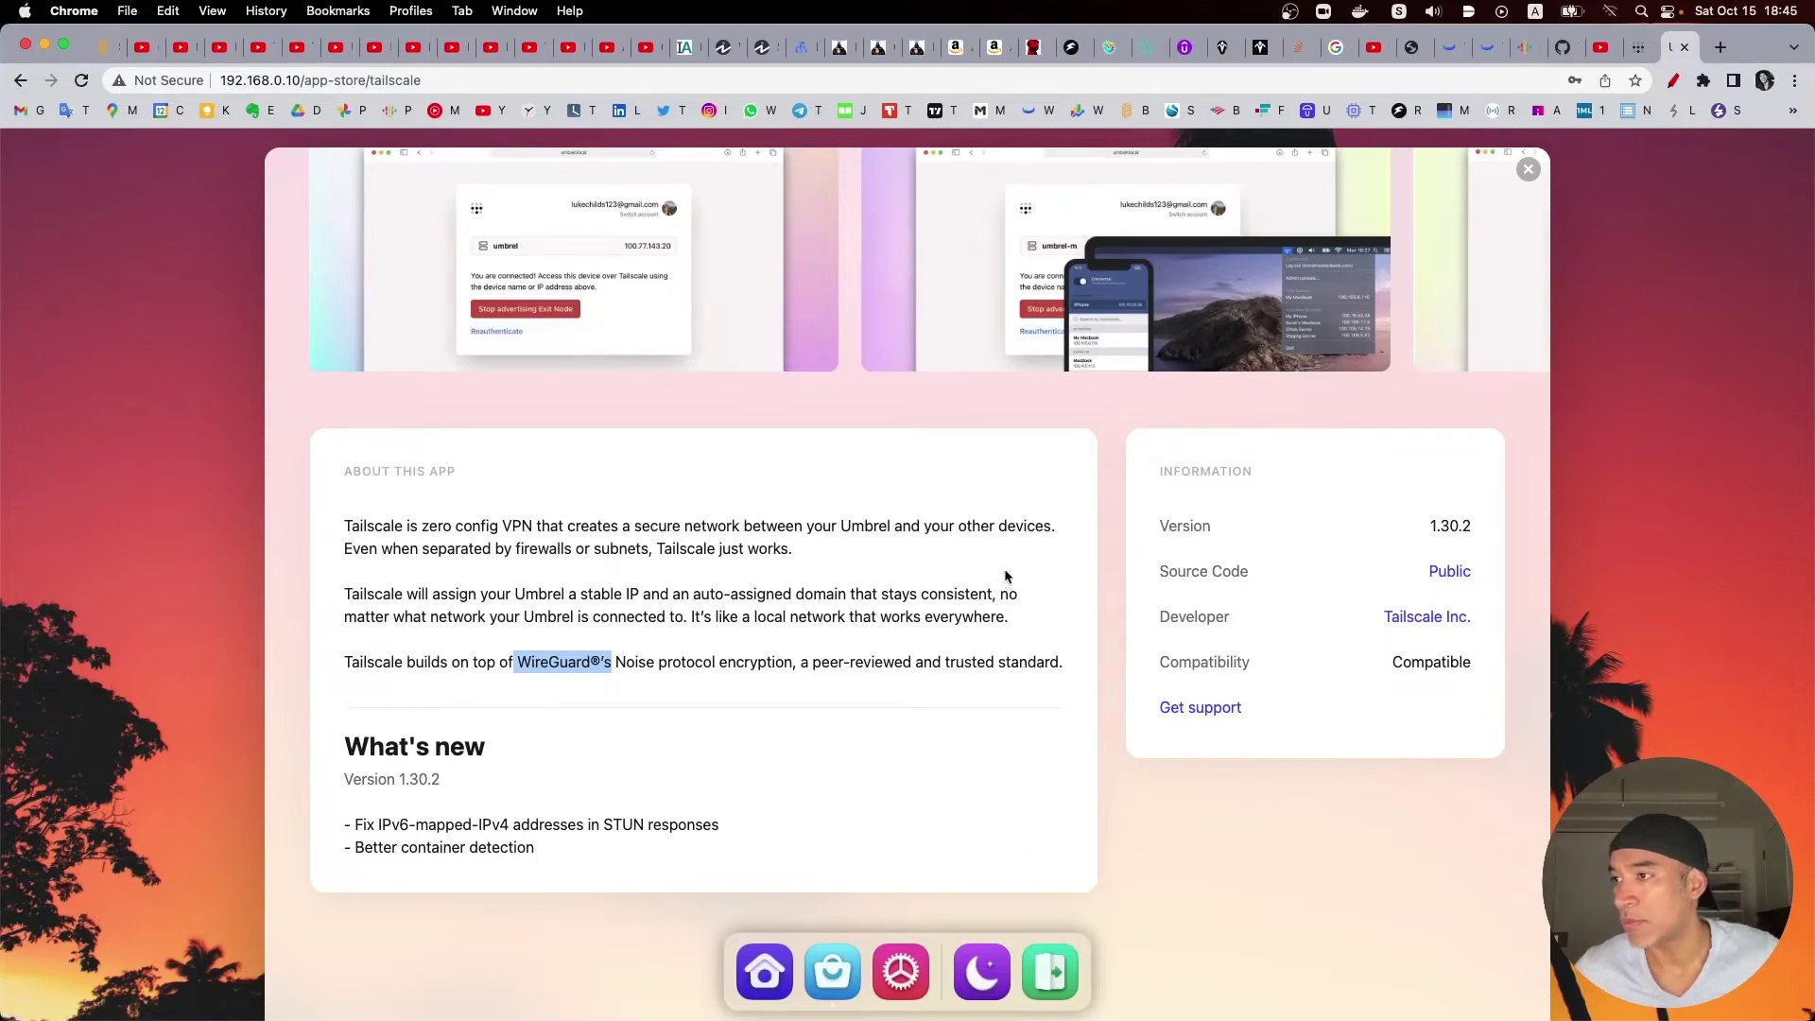
scroll(827, 505, "up", 5)
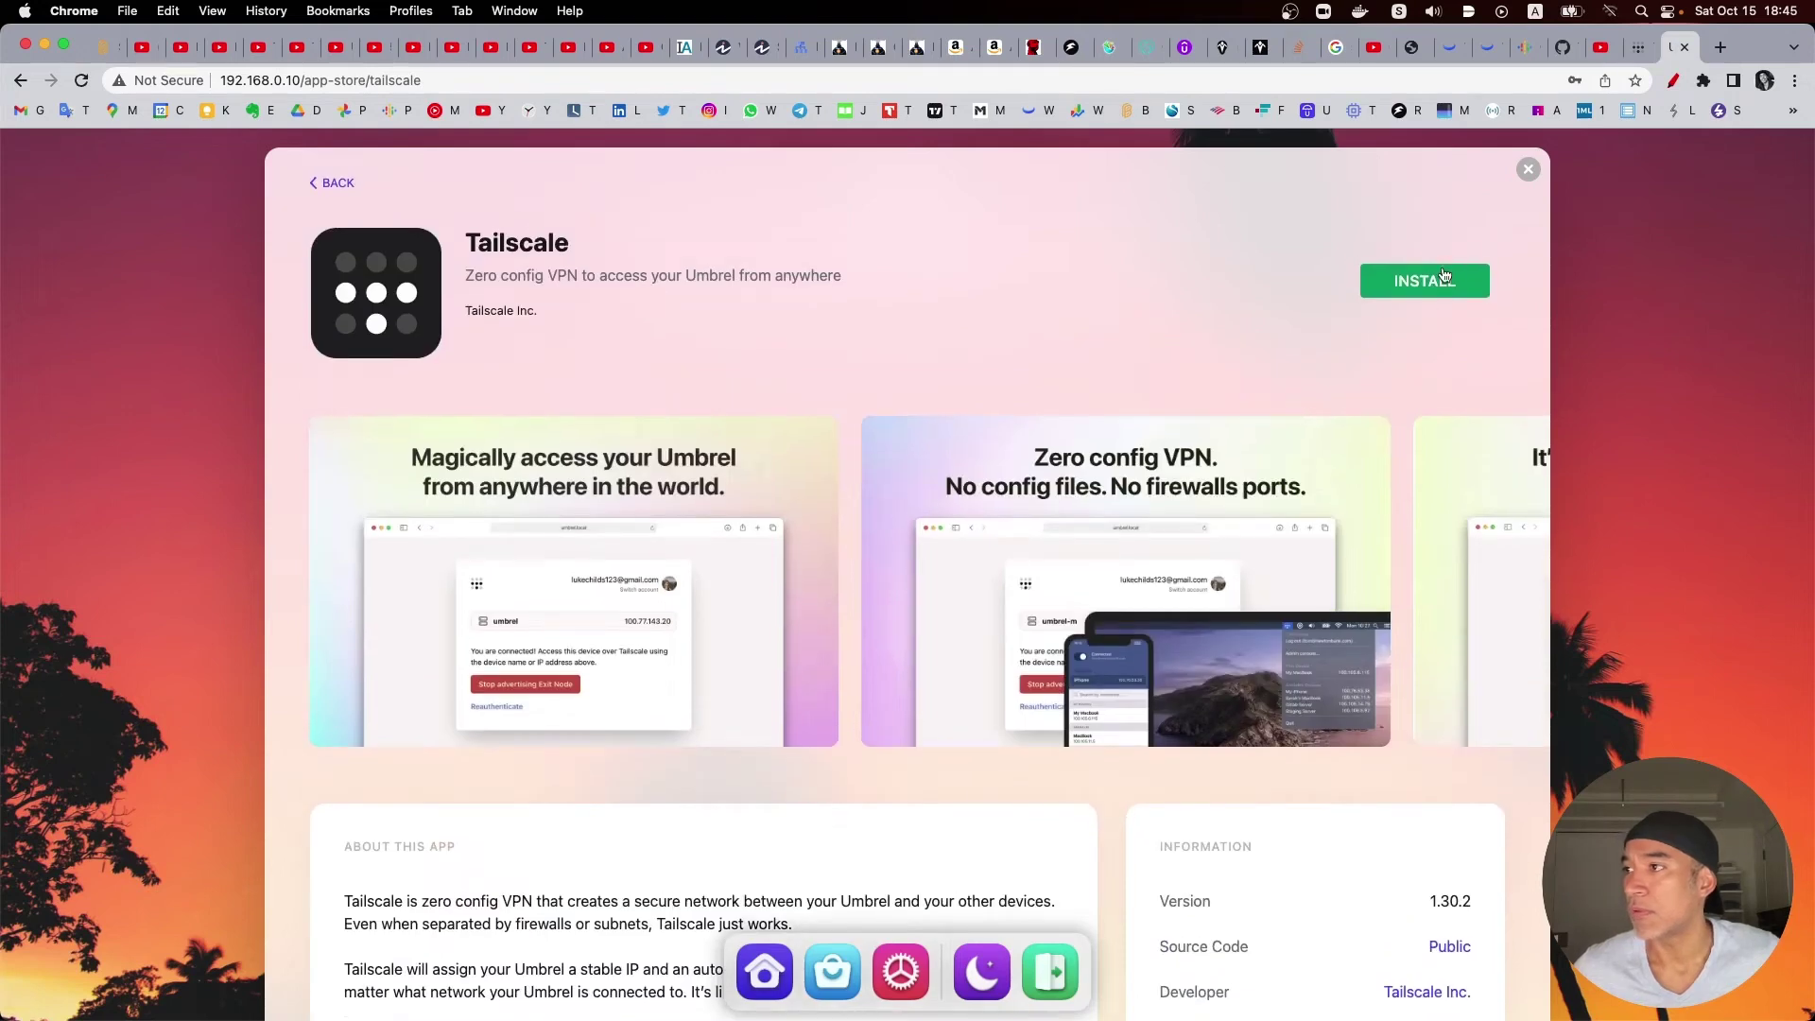
Step: Install the Tailscale app on the Umbrel node
left_click(1427, 284)
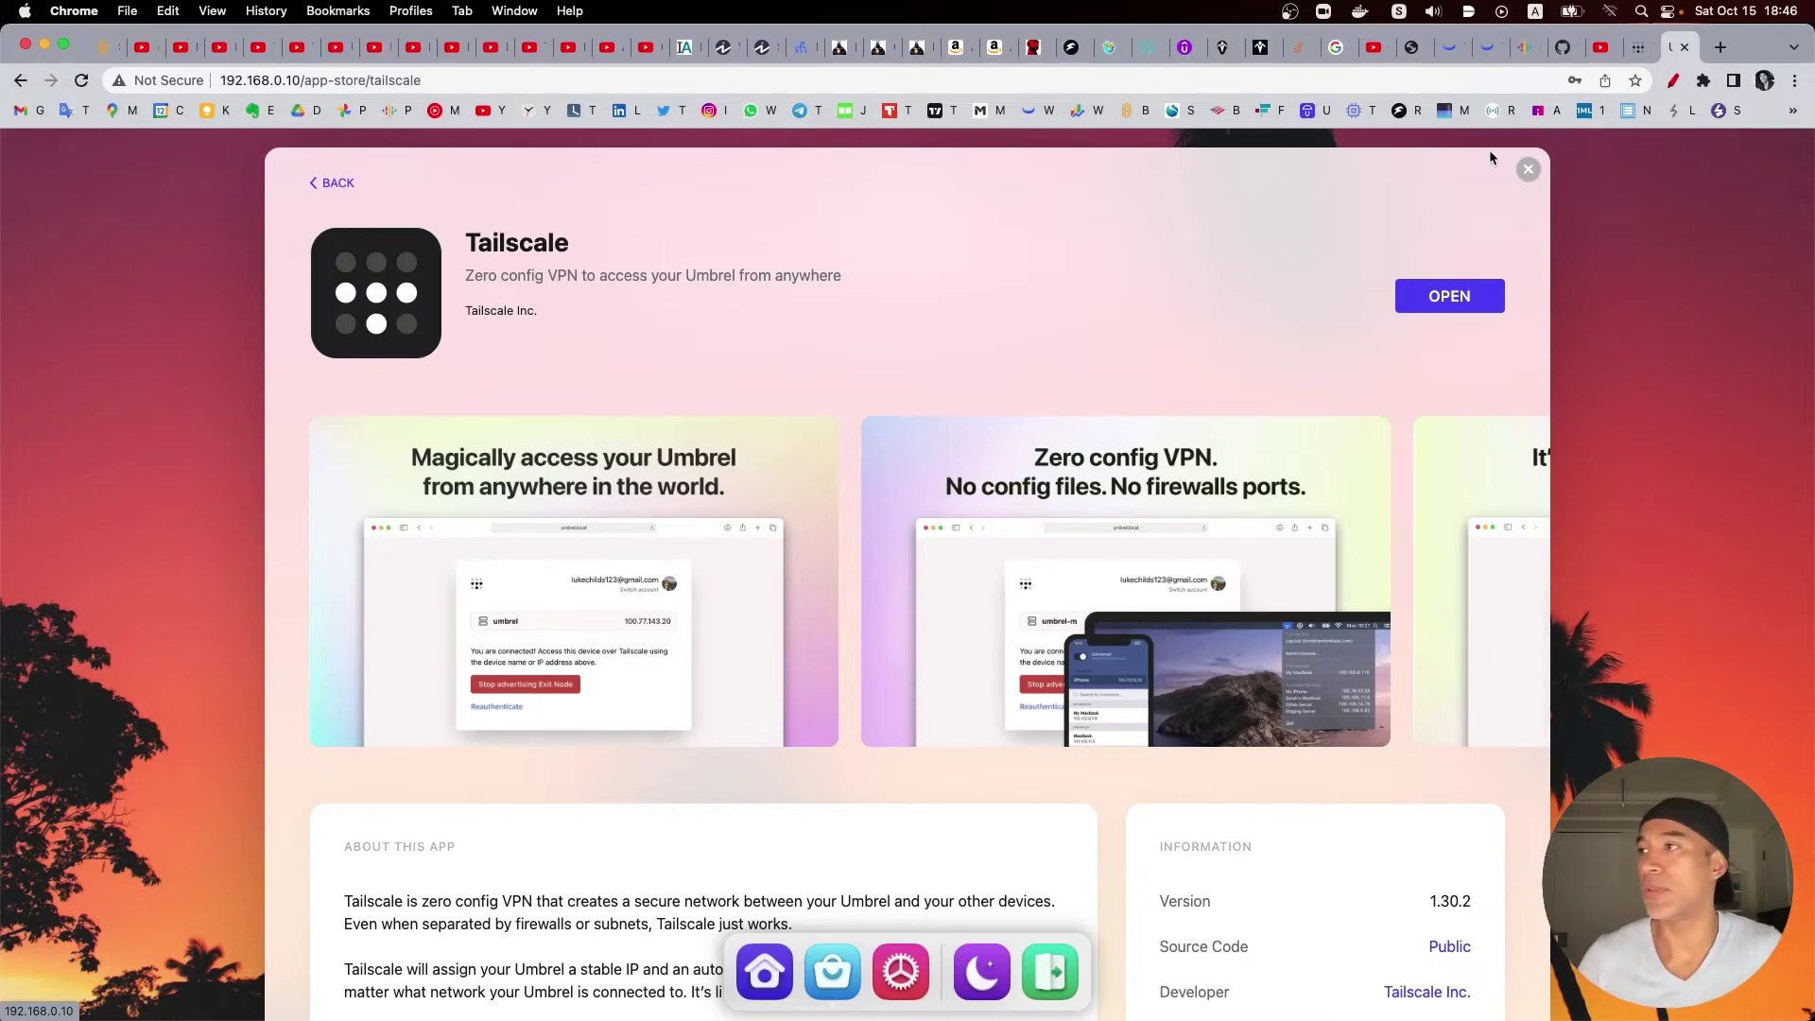
Step: Open screenmirrorapp.com in a new tab and watch the mirrored phone download Tailscale from Google Play
key("super+t")
left_click(1221, 85)
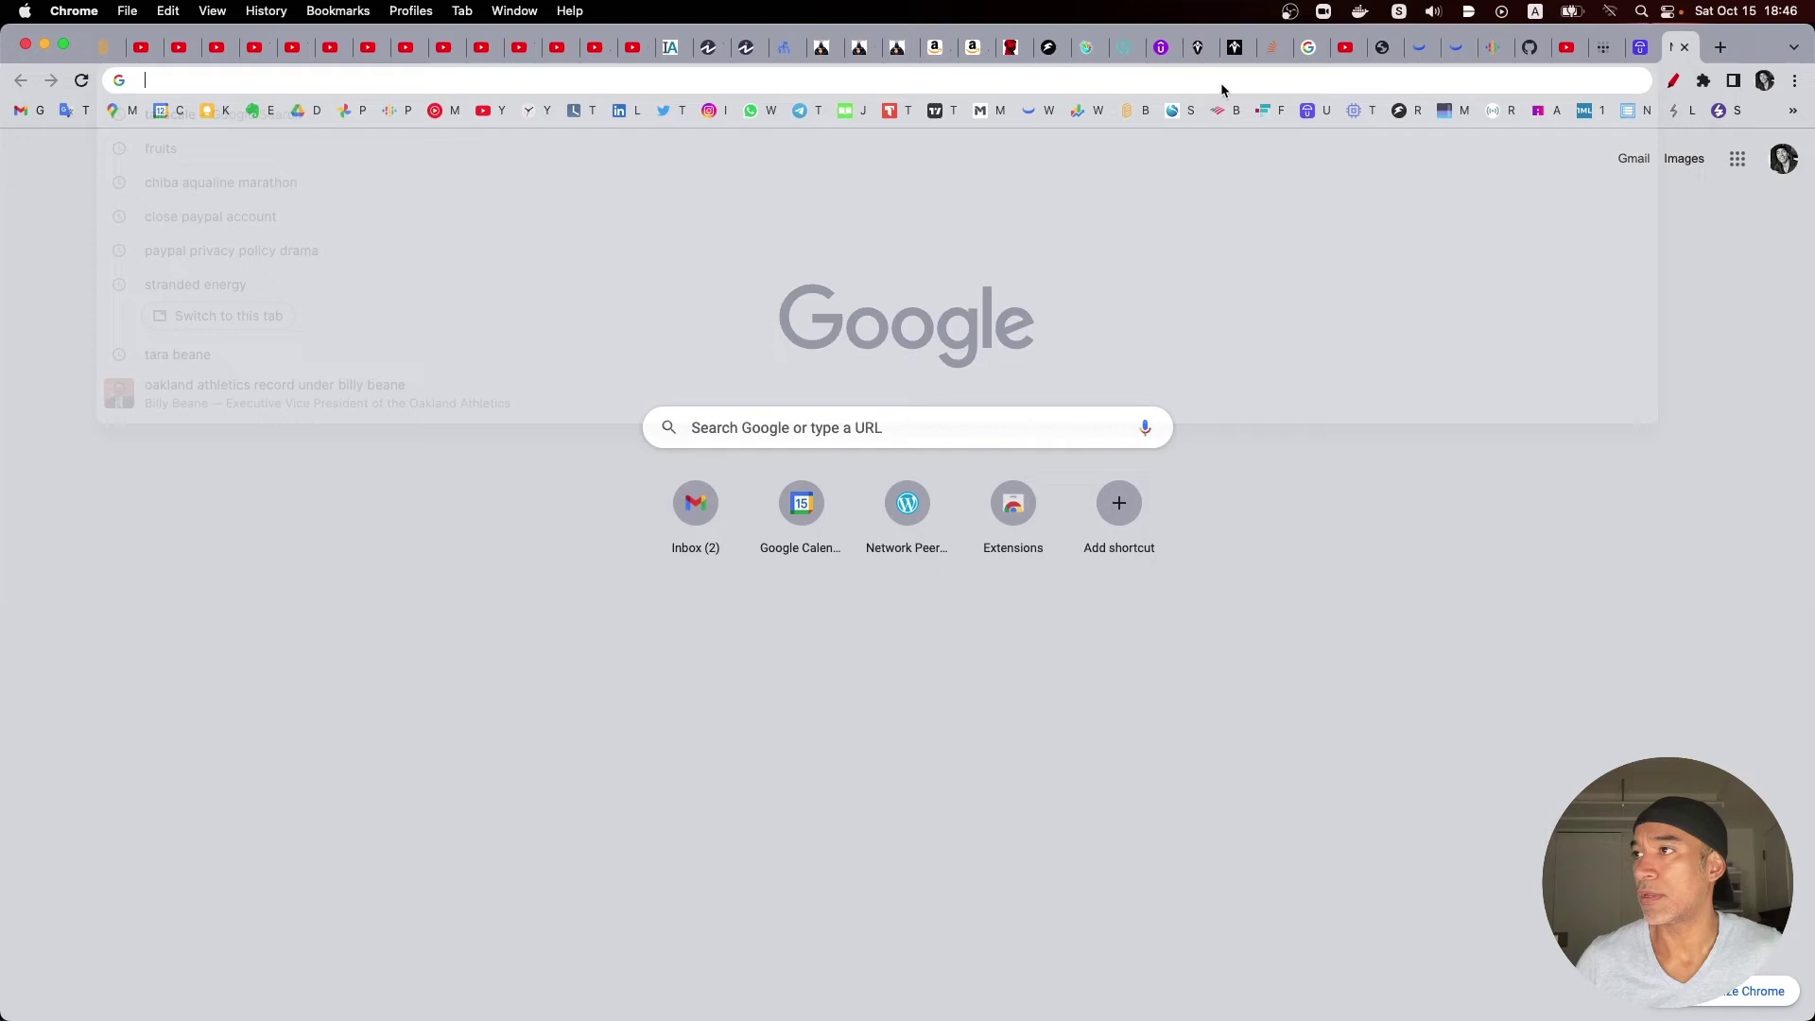
type("scre")
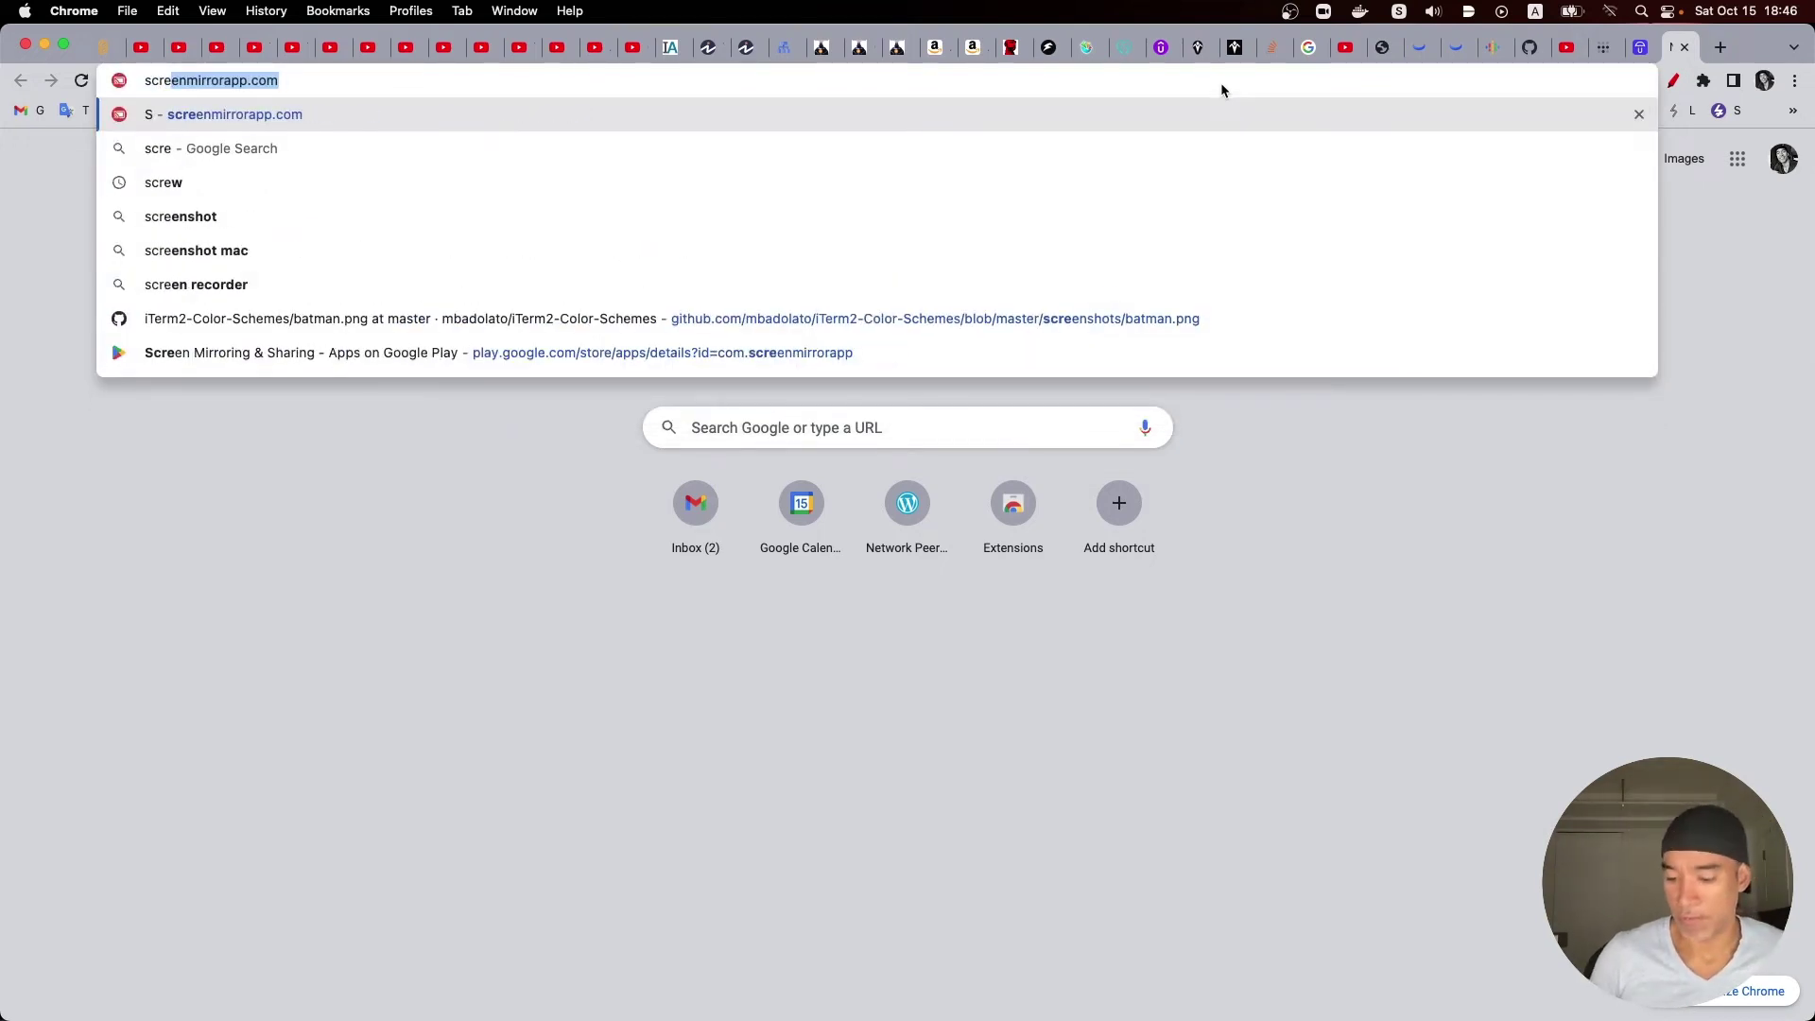
key("Return")
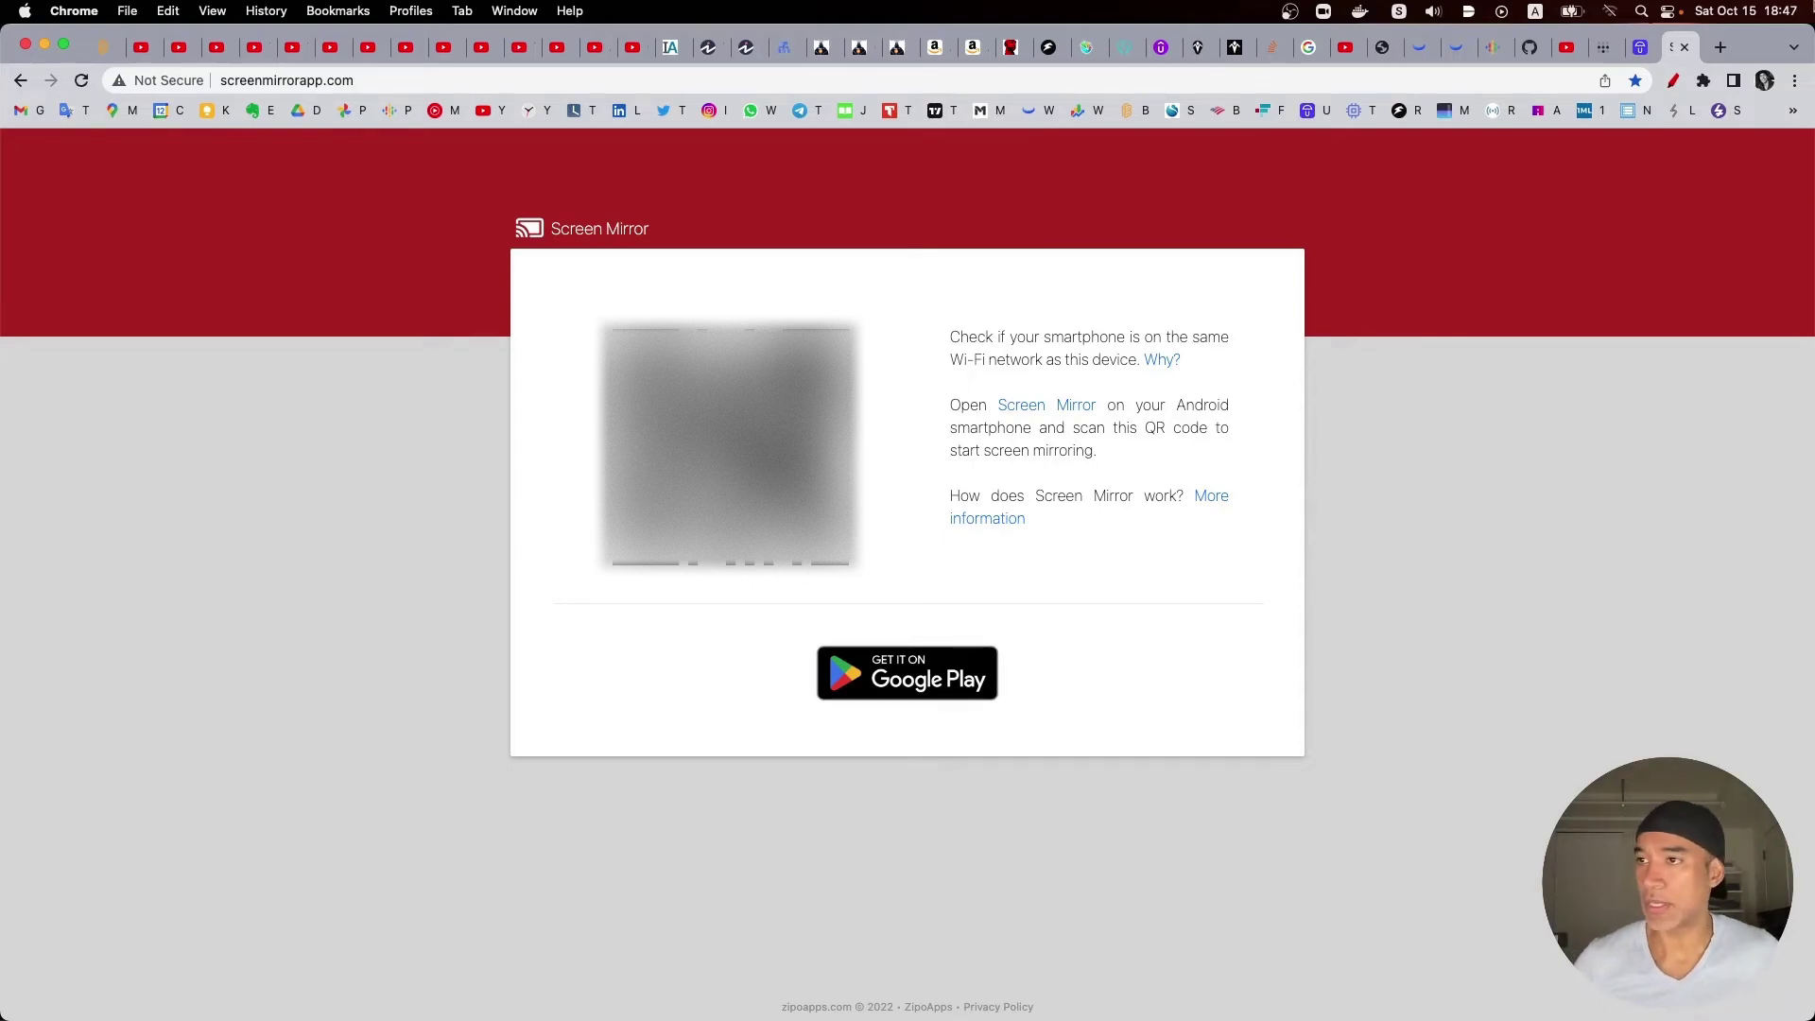
key("ctrl+Up")
left_click(521, 494)
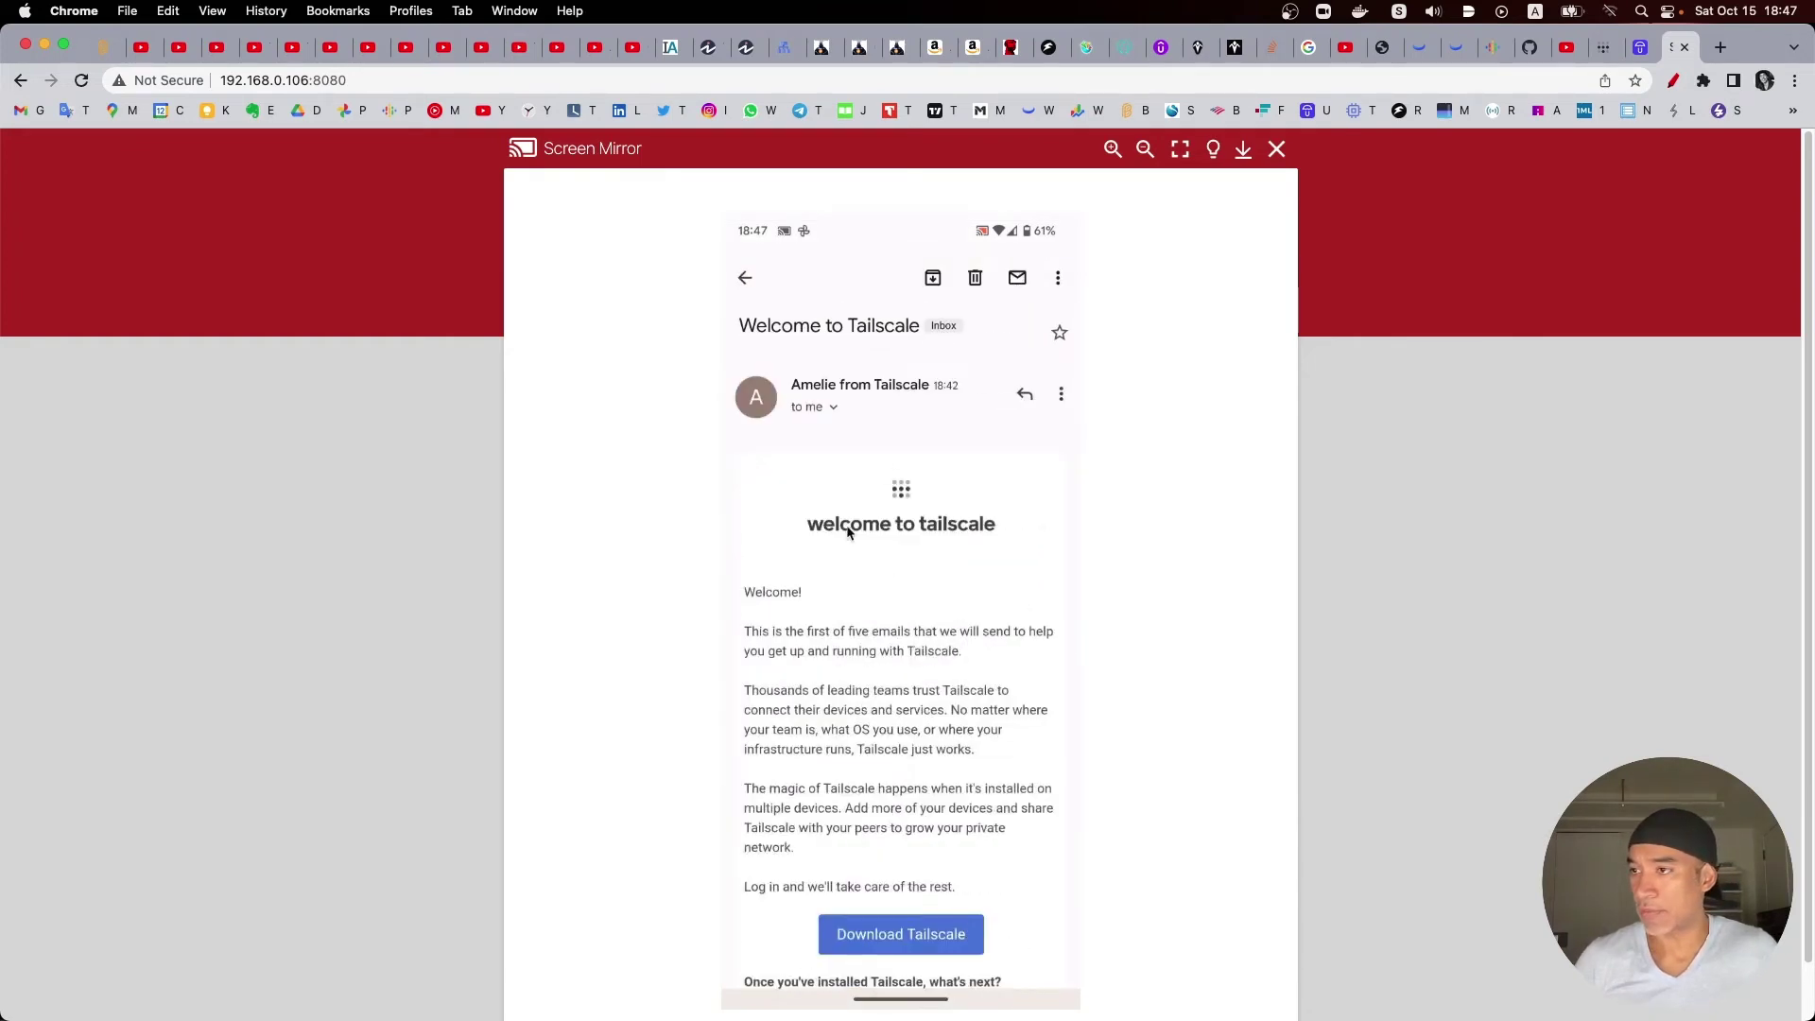
scroll(940, 624, "down", 1)
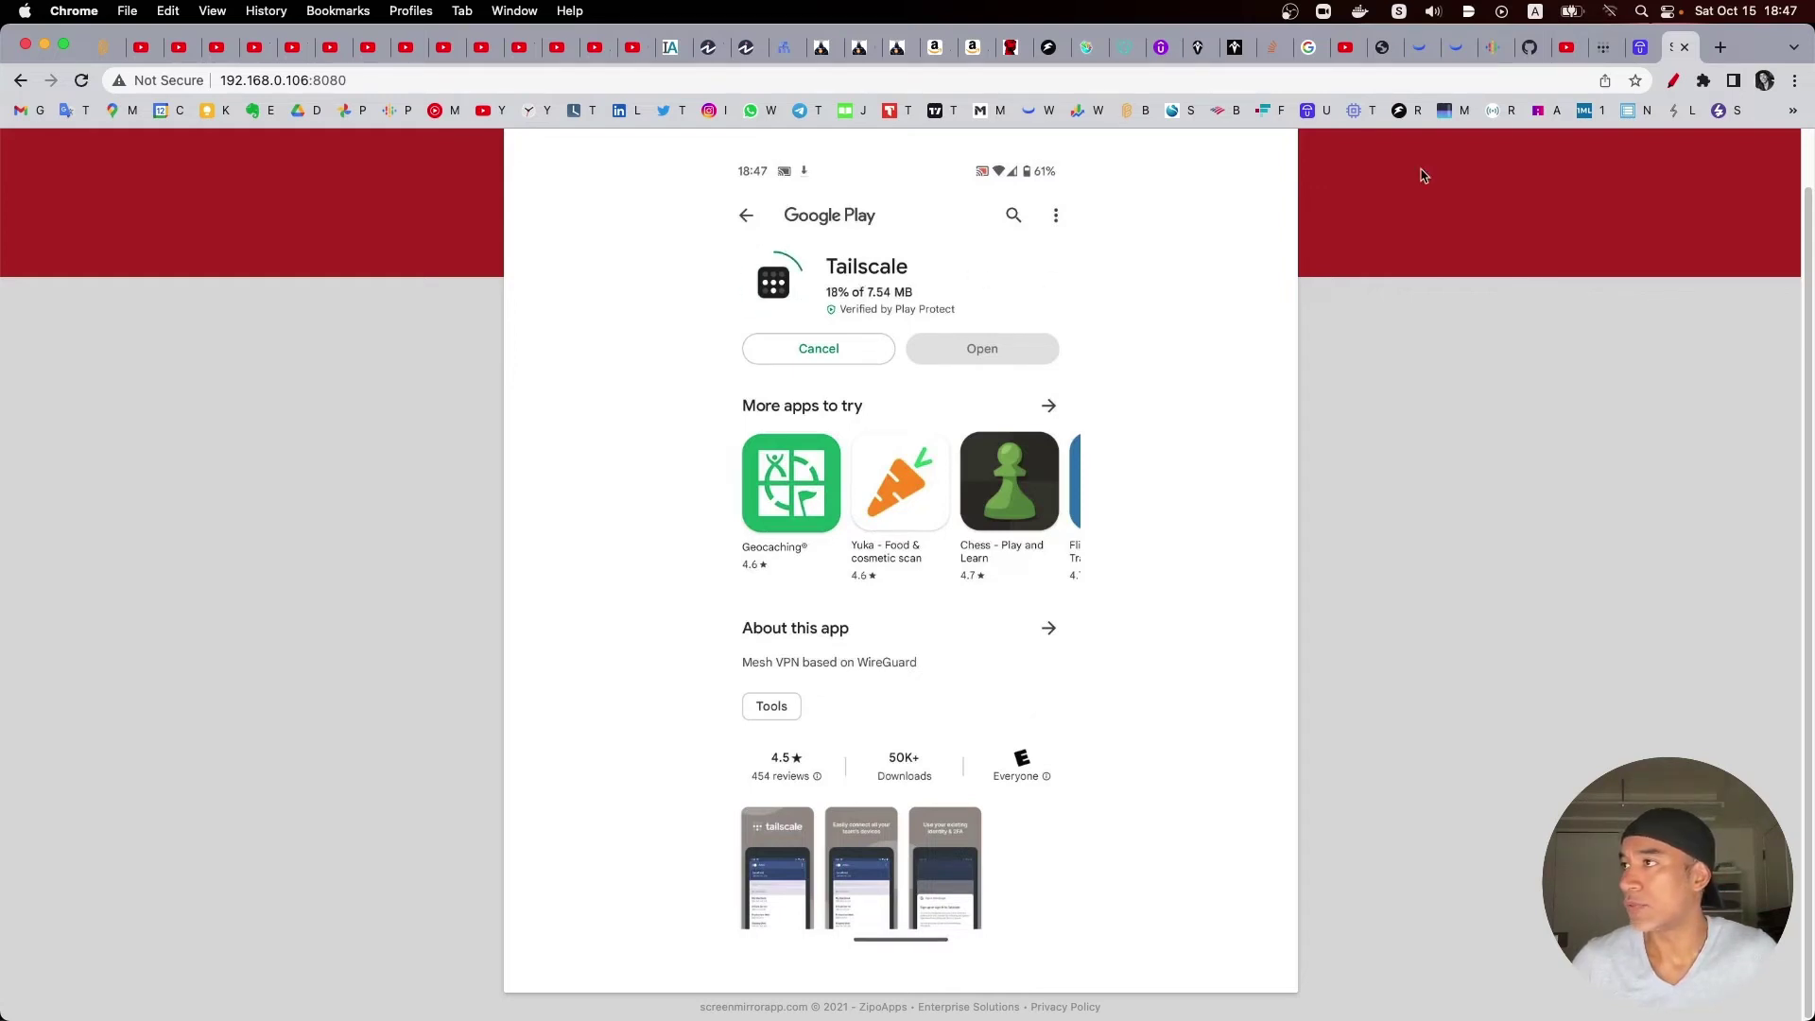
Step: Launch the installed Tailscale app from Umbrel, log the node in, and view the empty Machines list
left_click(1634, 47)
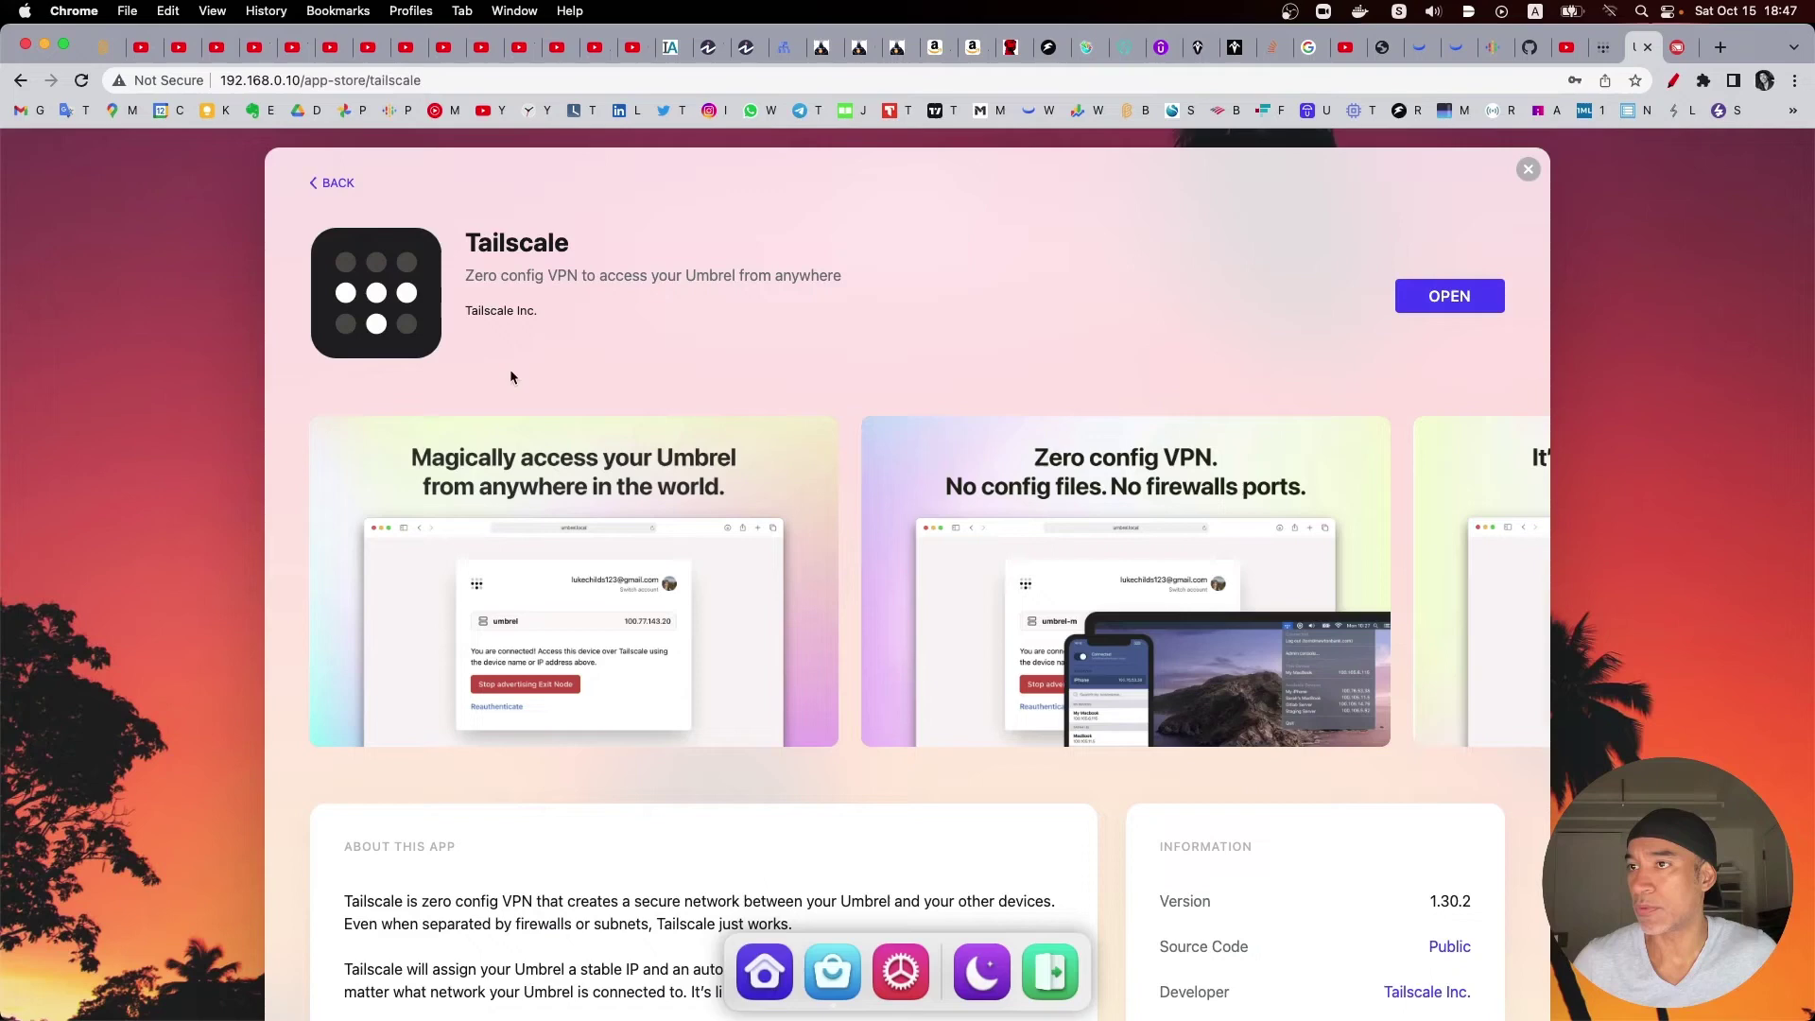
left_click(1451, 296)
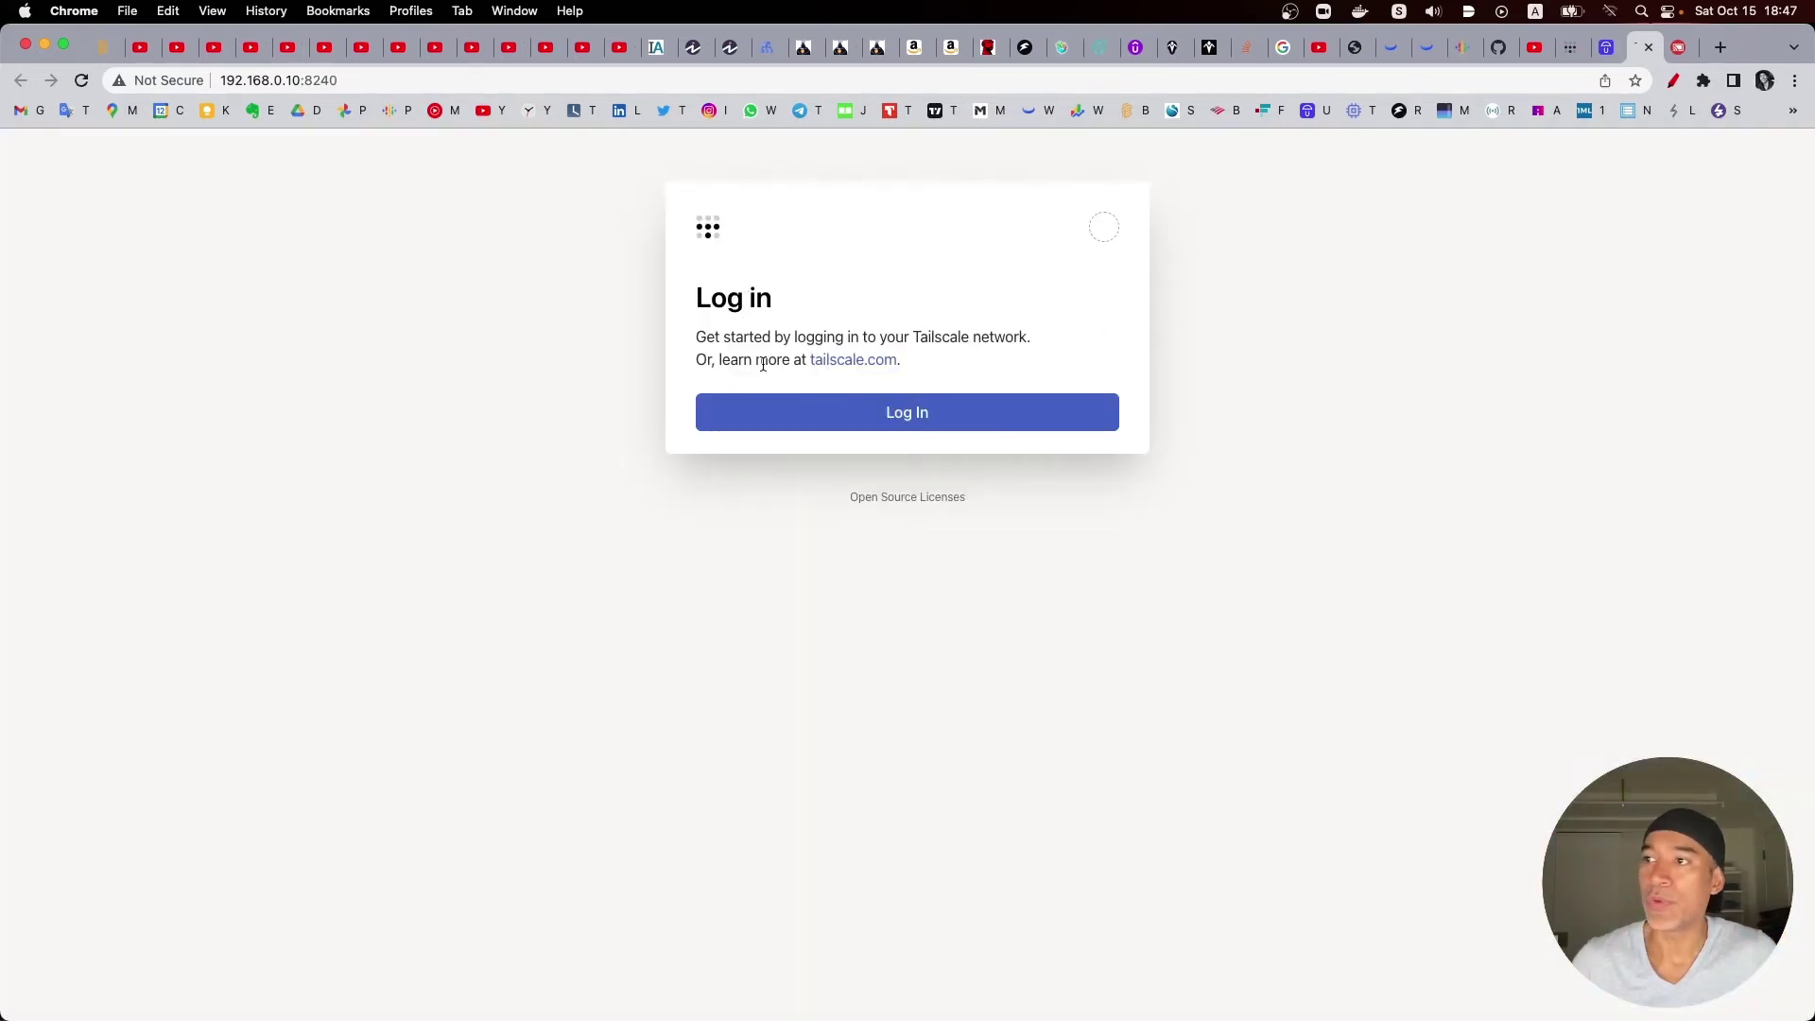
left_click(922, 417)
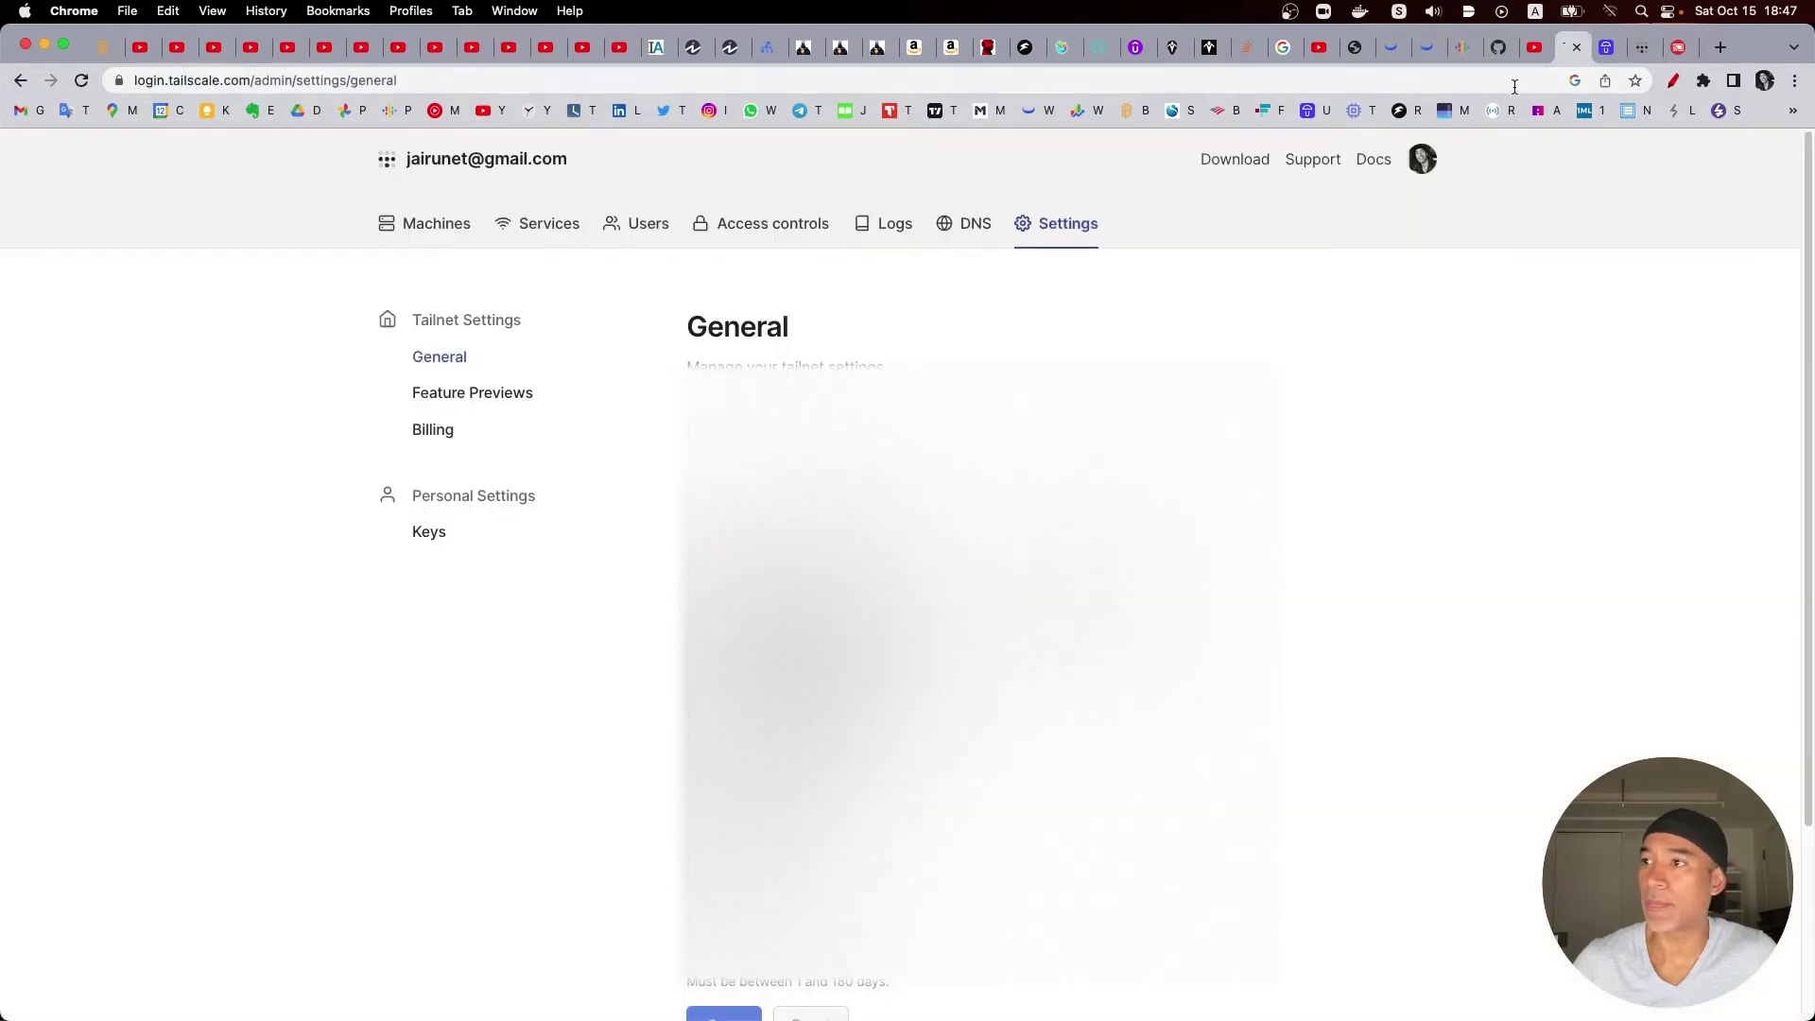
left_click(437, 223)
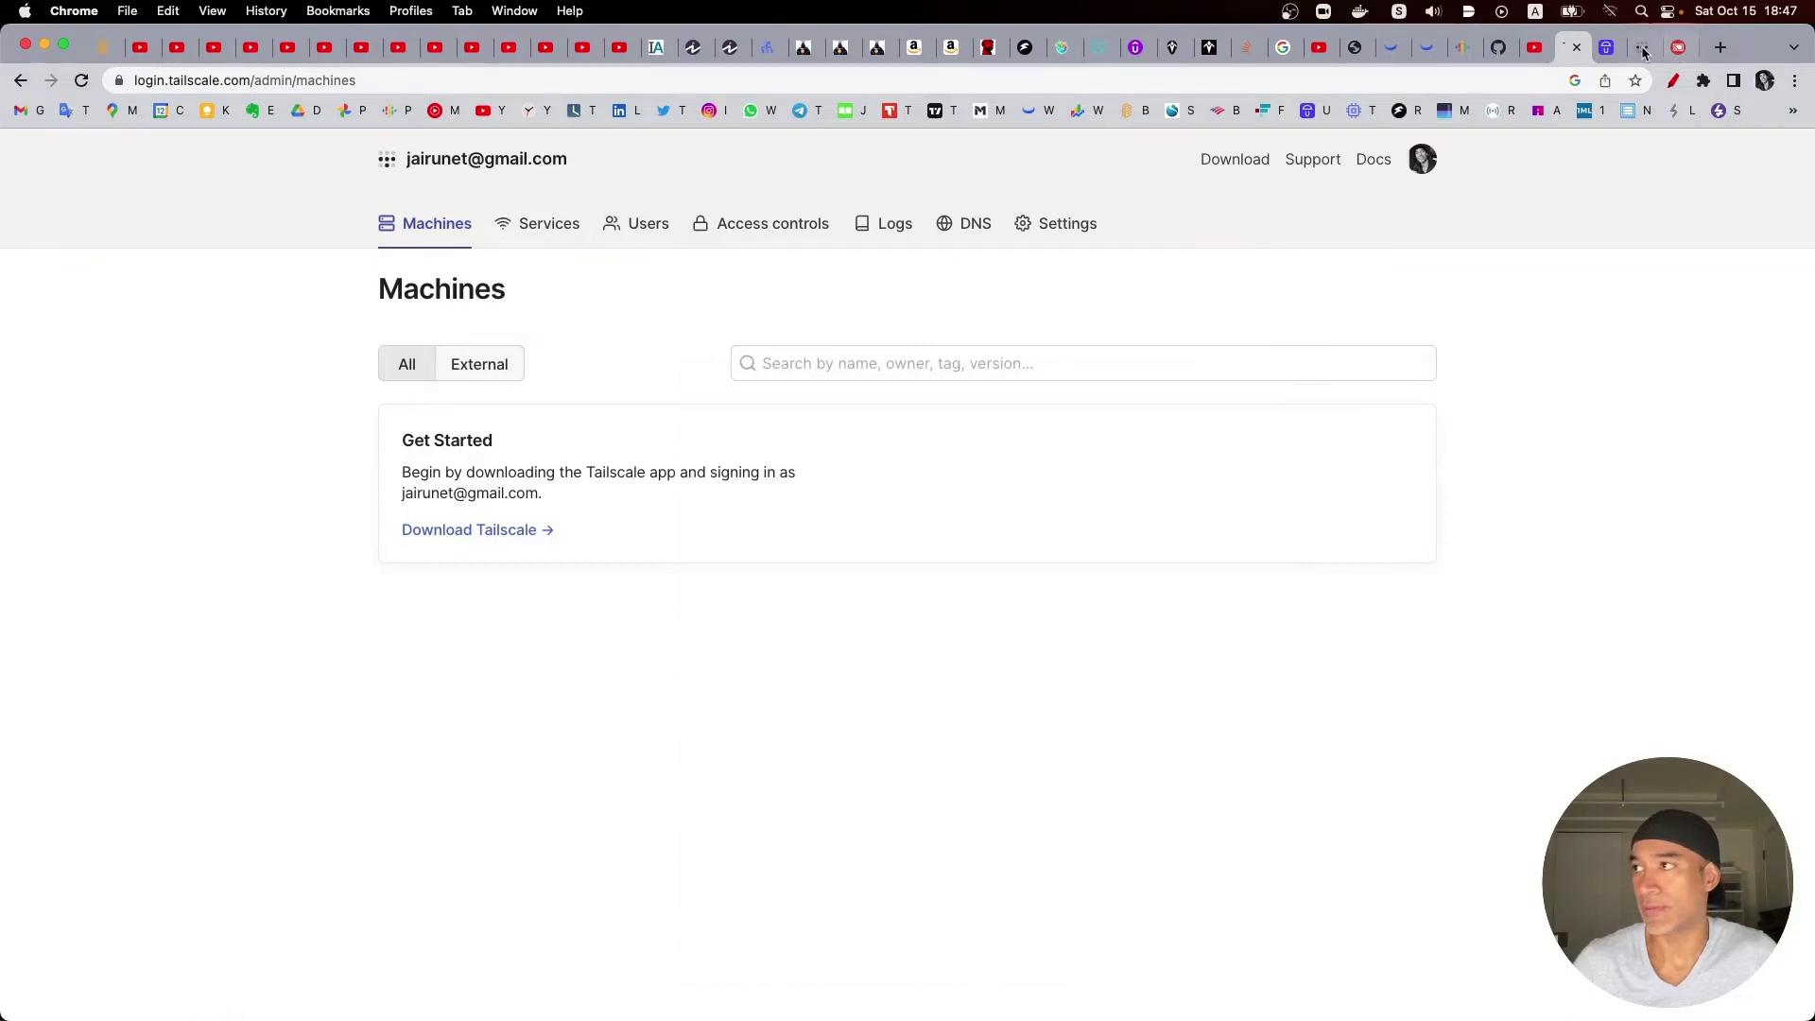
Step: Reopen the Tailscale app from the Umbrel app page and log the node in as lxc1
left_click(1605, 47)
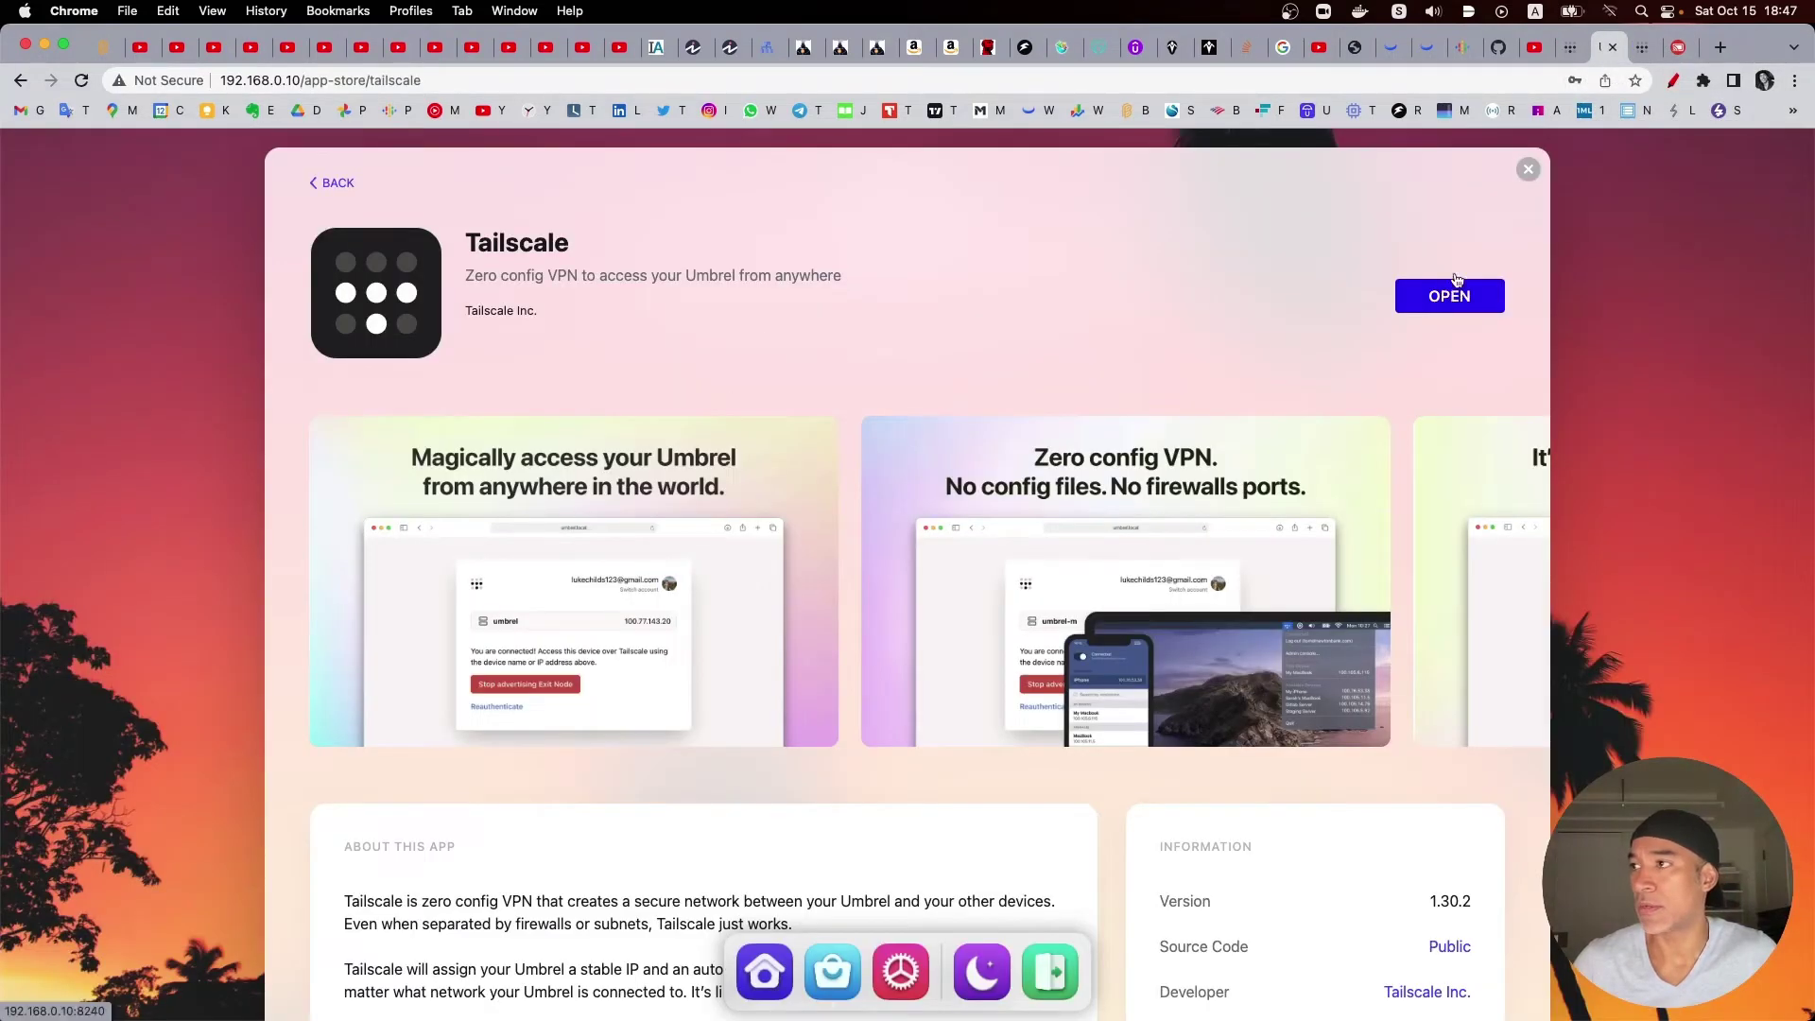
left_click(1453, 289)
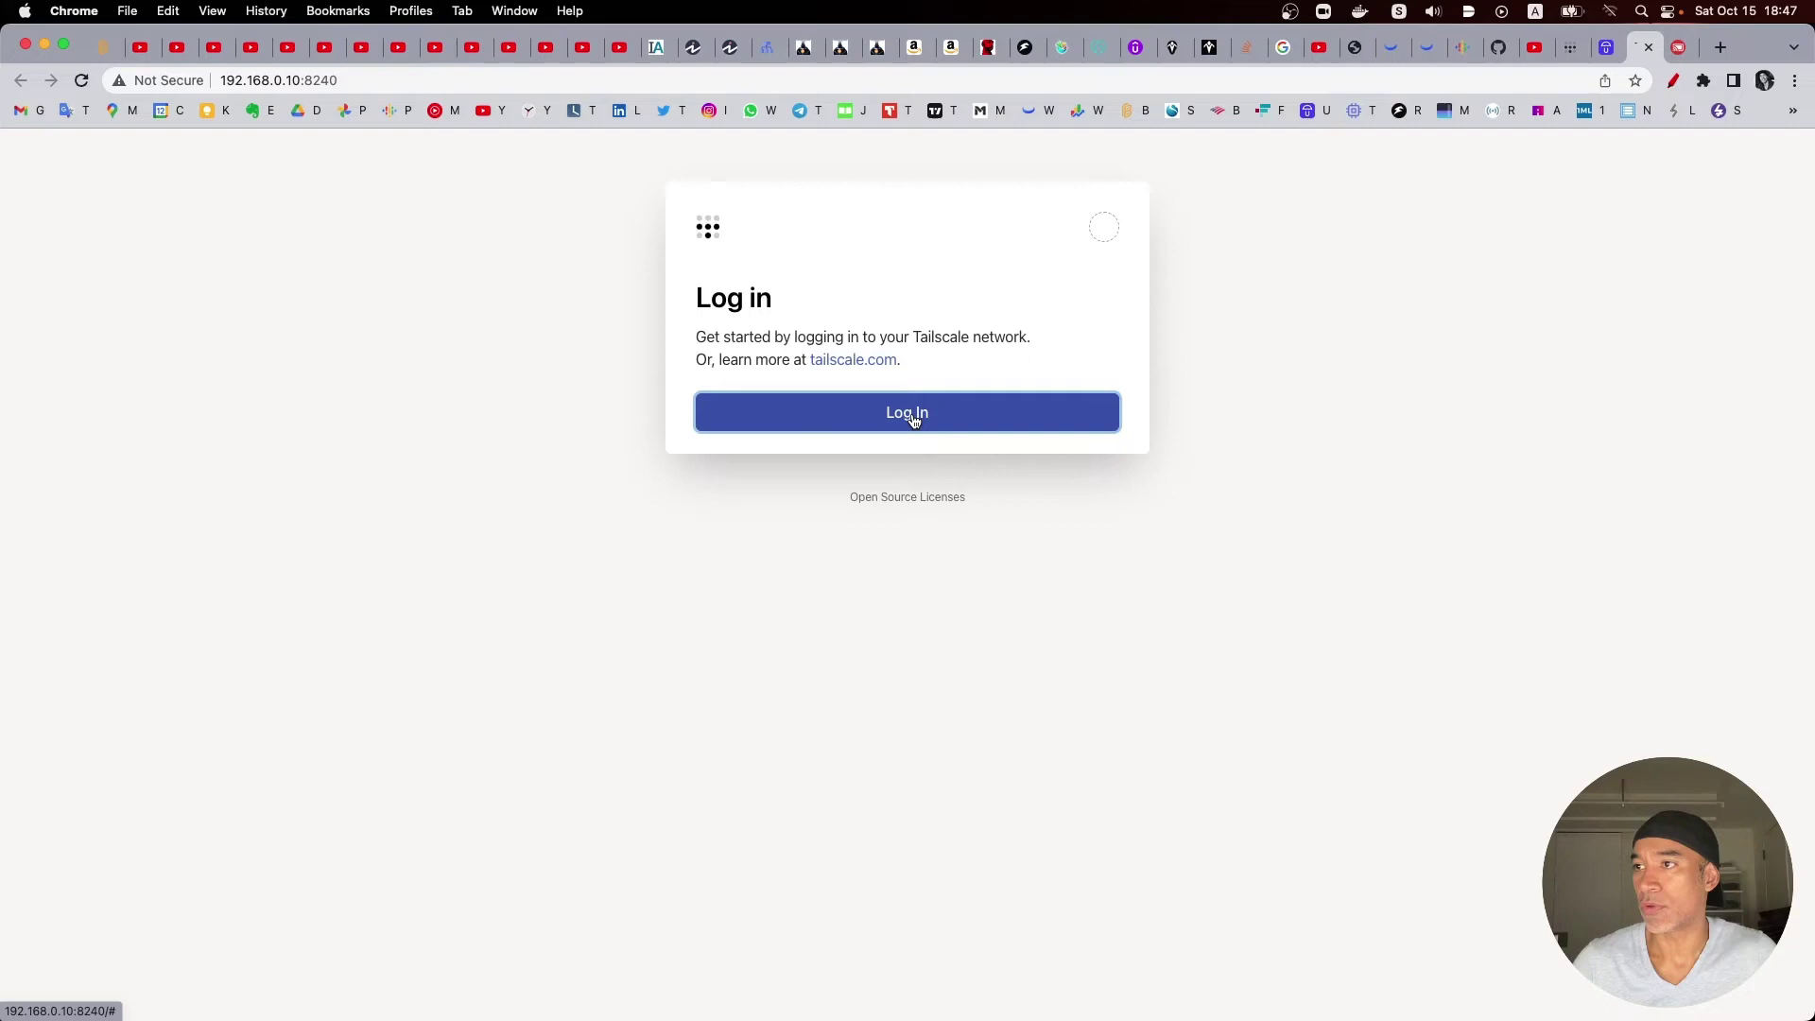
left_click(909, 412)
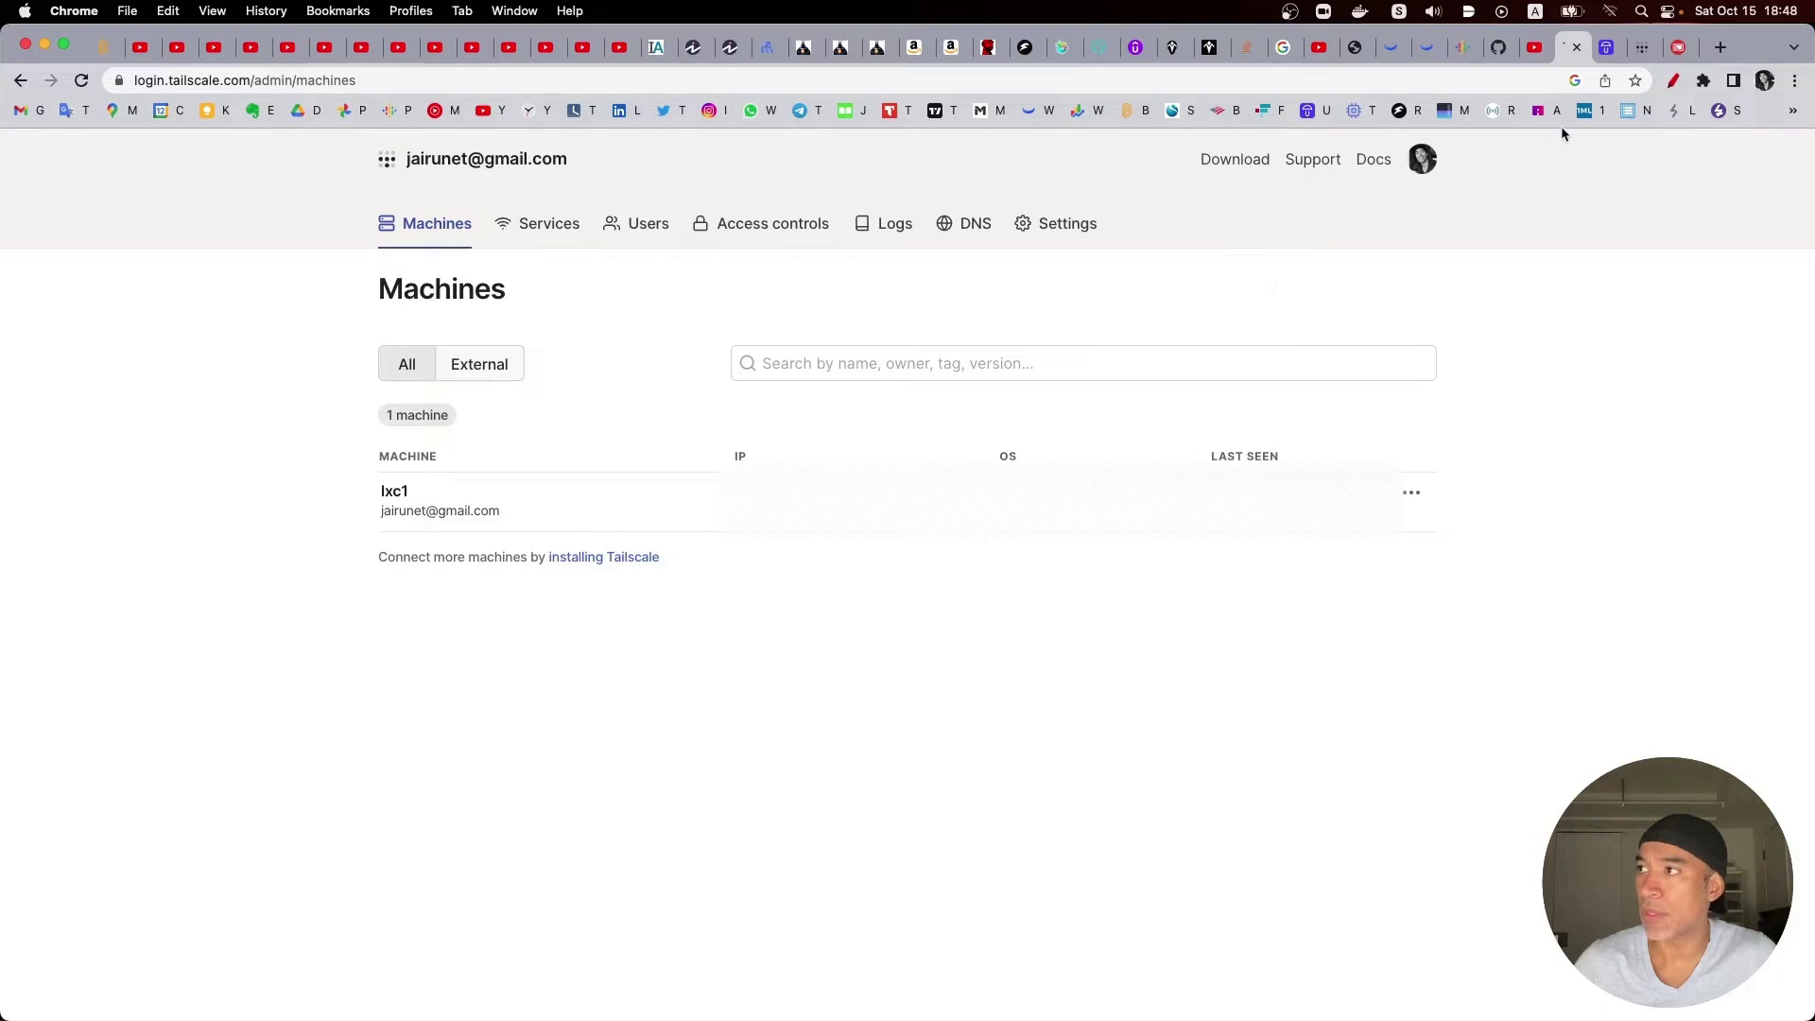
Step: Return to the Umbrel tab and scroll down the installed Tailscale app's store page
left_click(1611, 54)
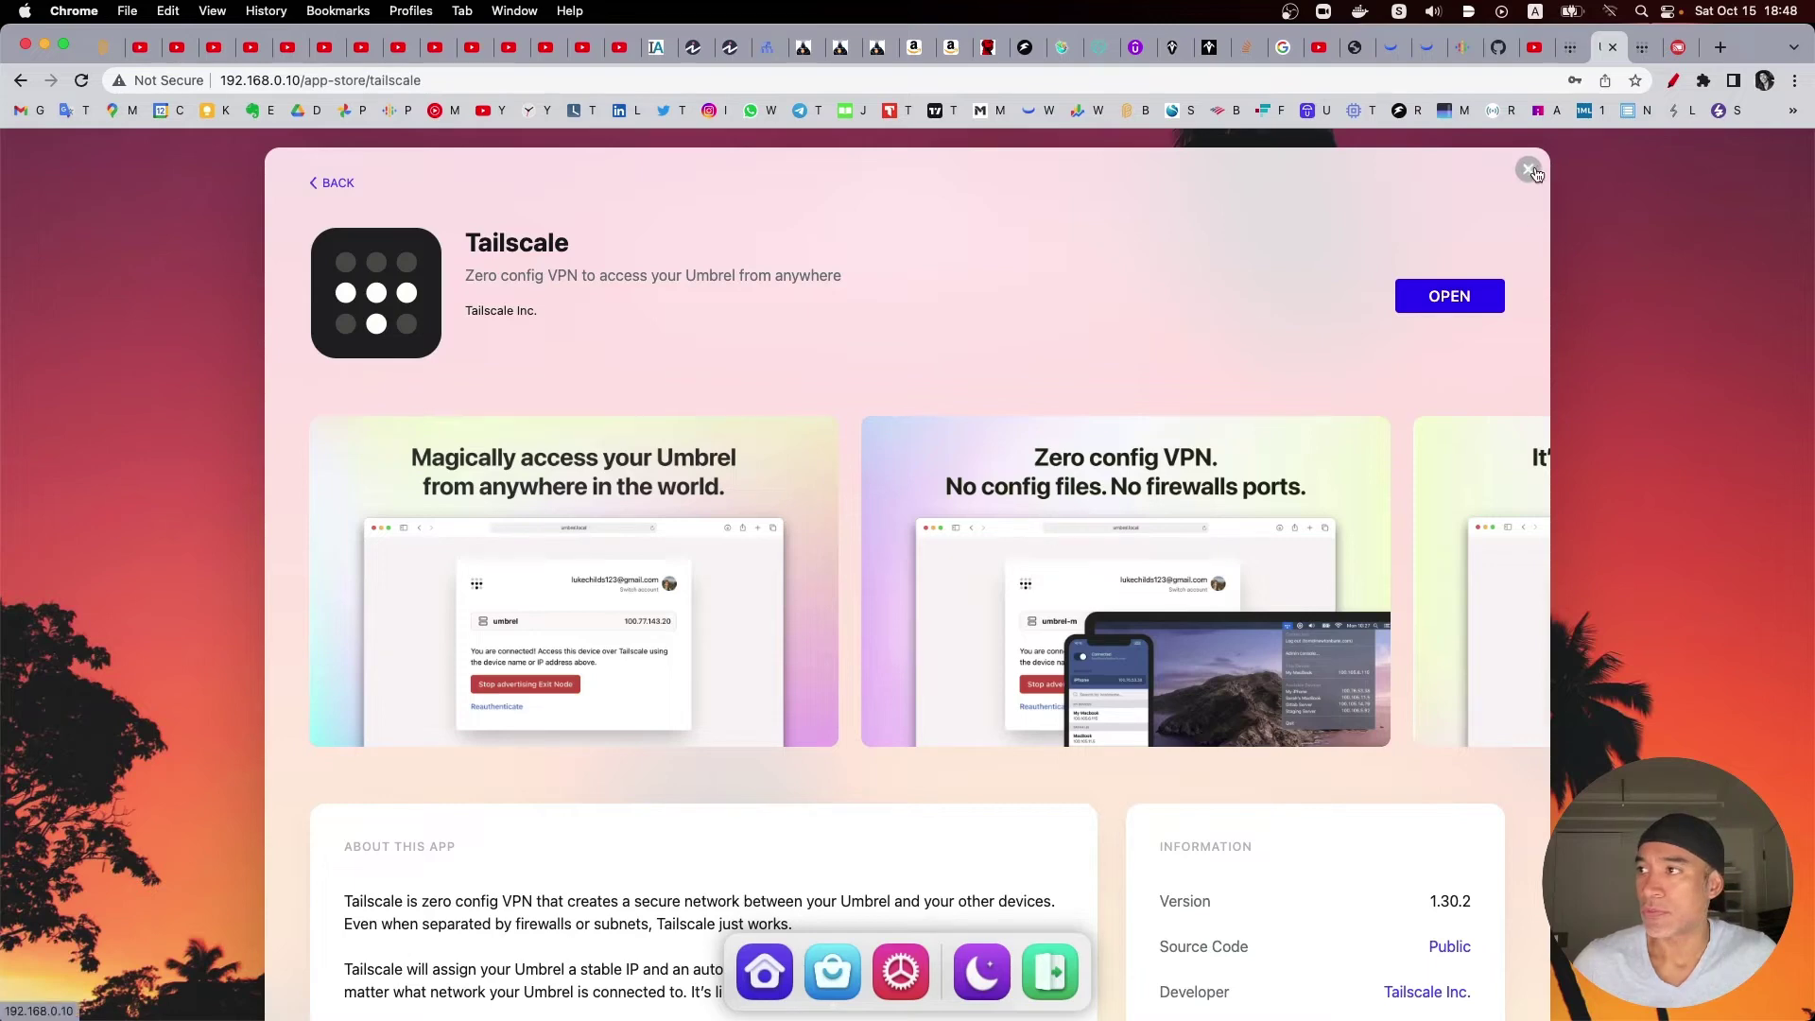
scroll(1204, 299, "down", 4)
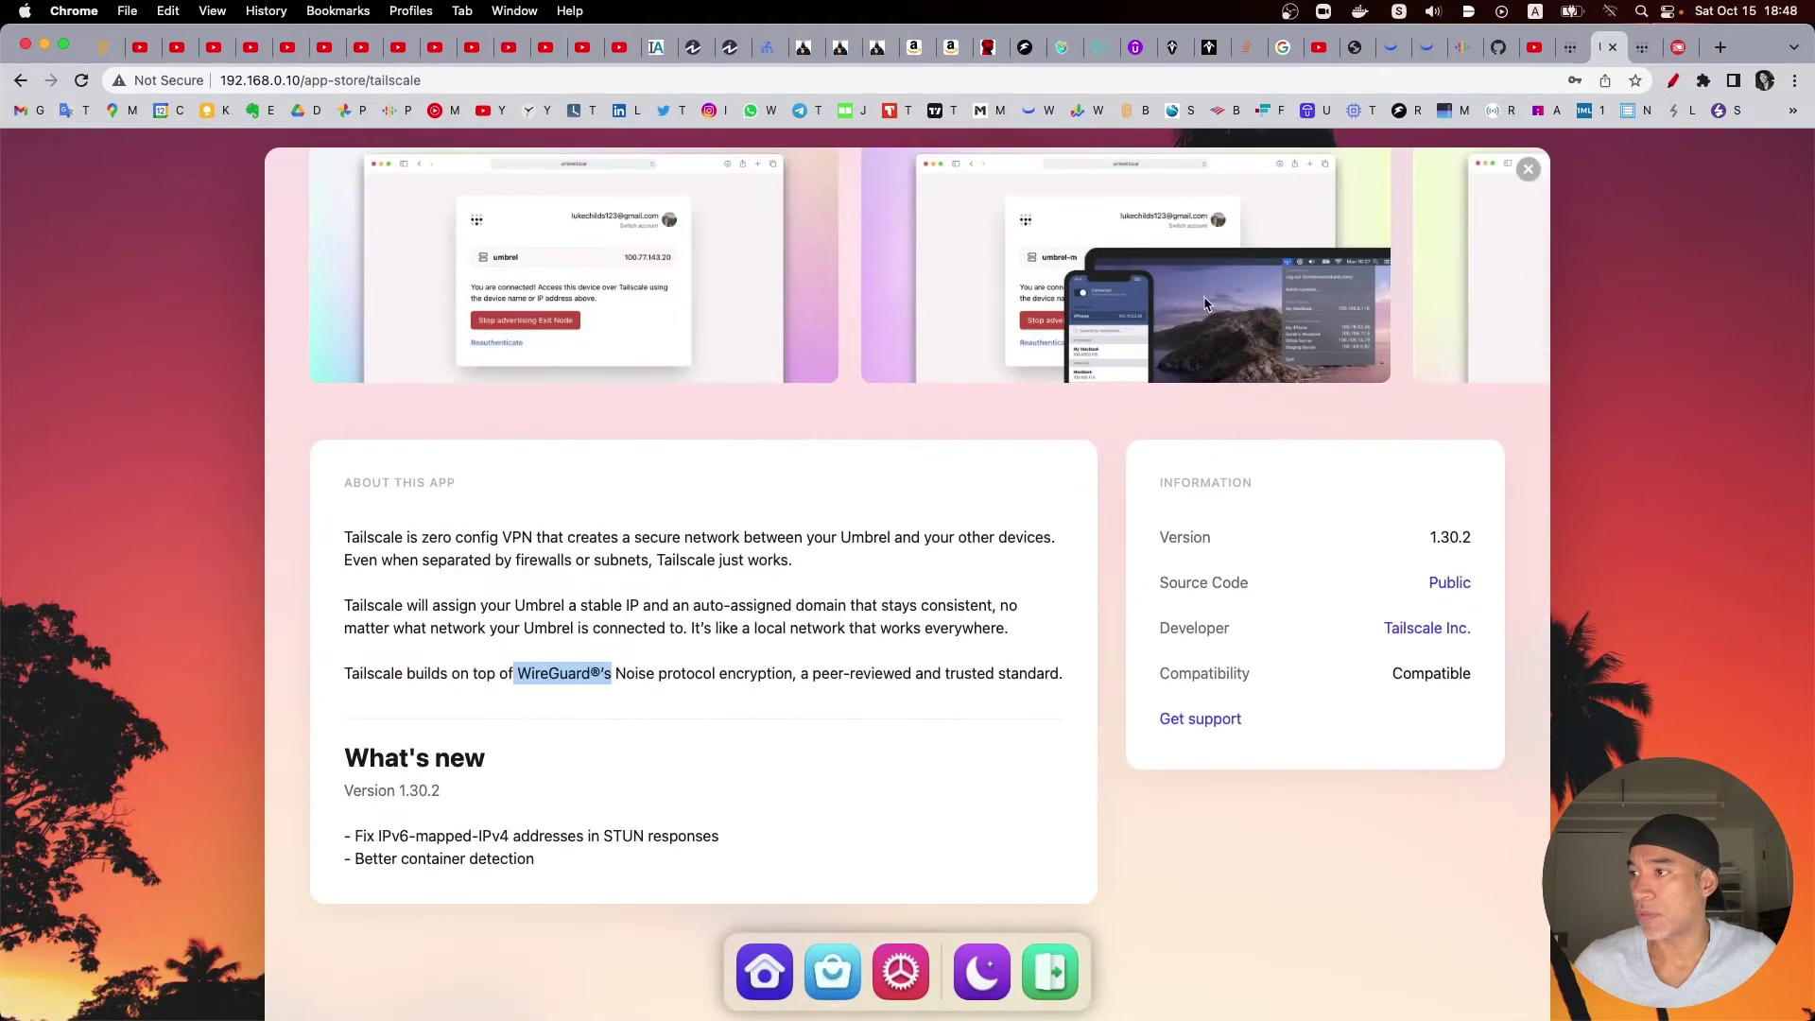
scroll(1107, 628, "down", 1)
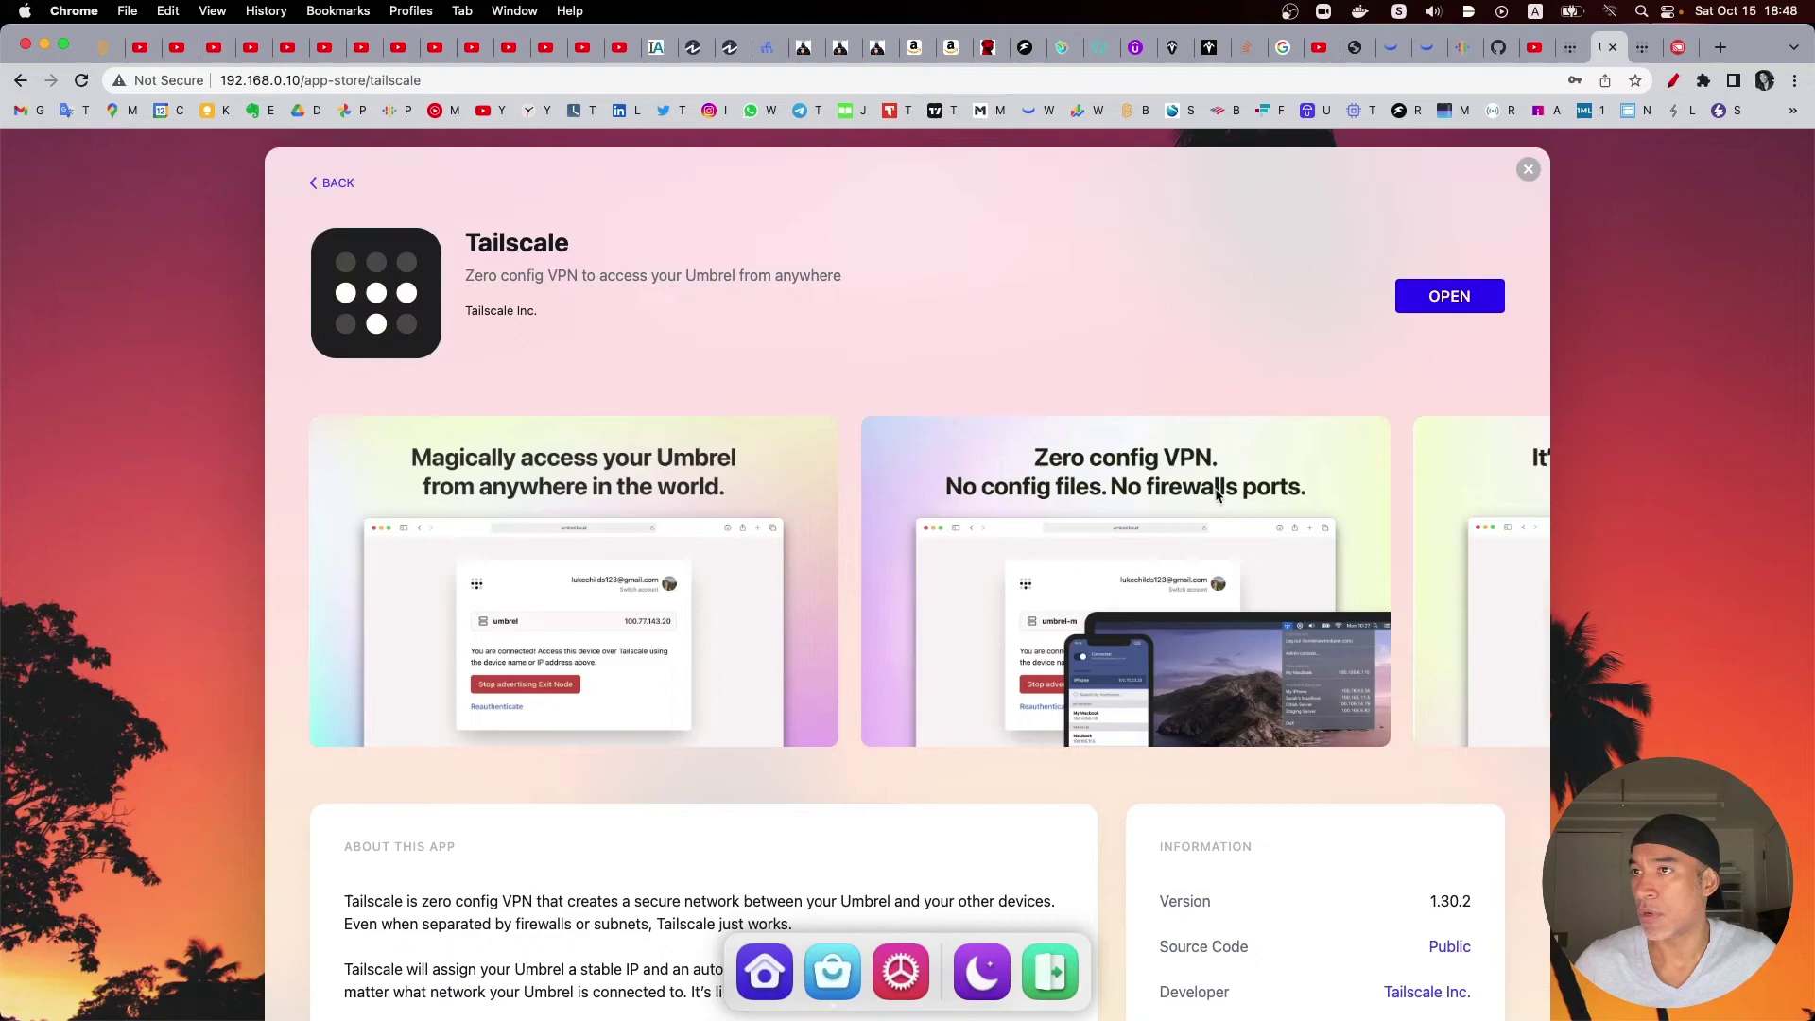
Step: Leave the Umbrel App Store and switch to the Tailscale Machines page
left_click(336, 183)
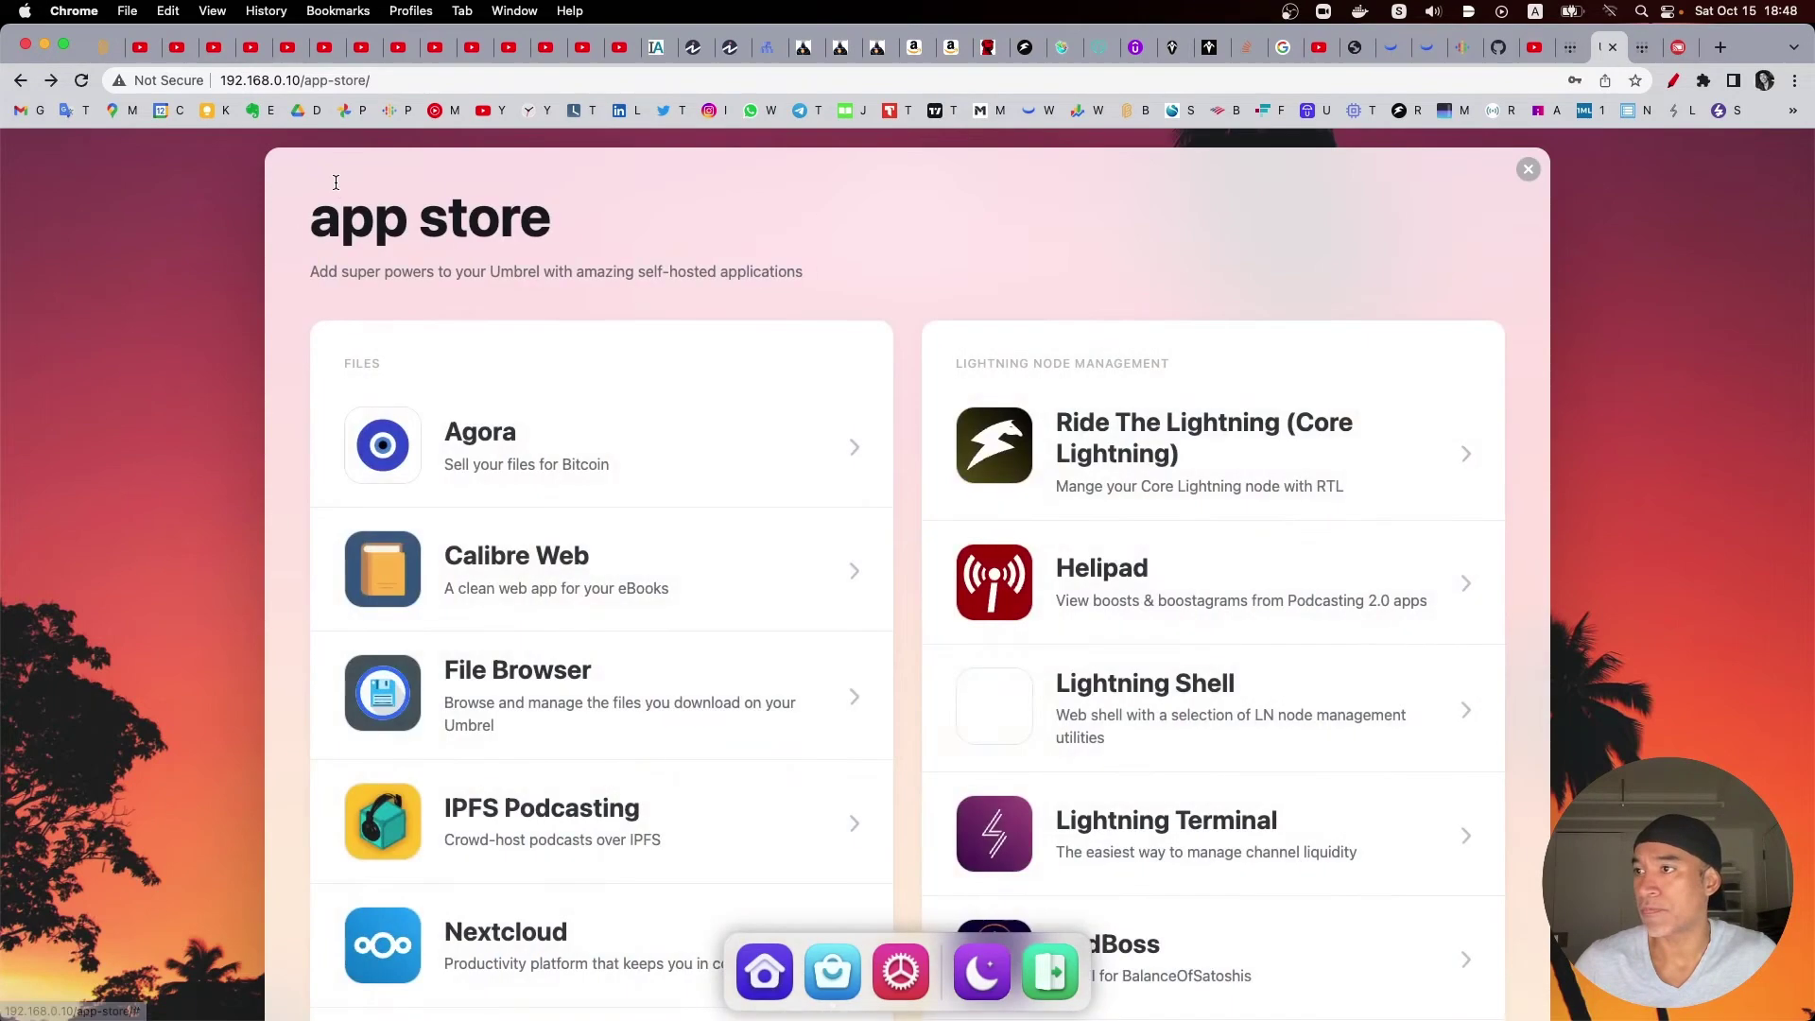
left_click(1529, 170)
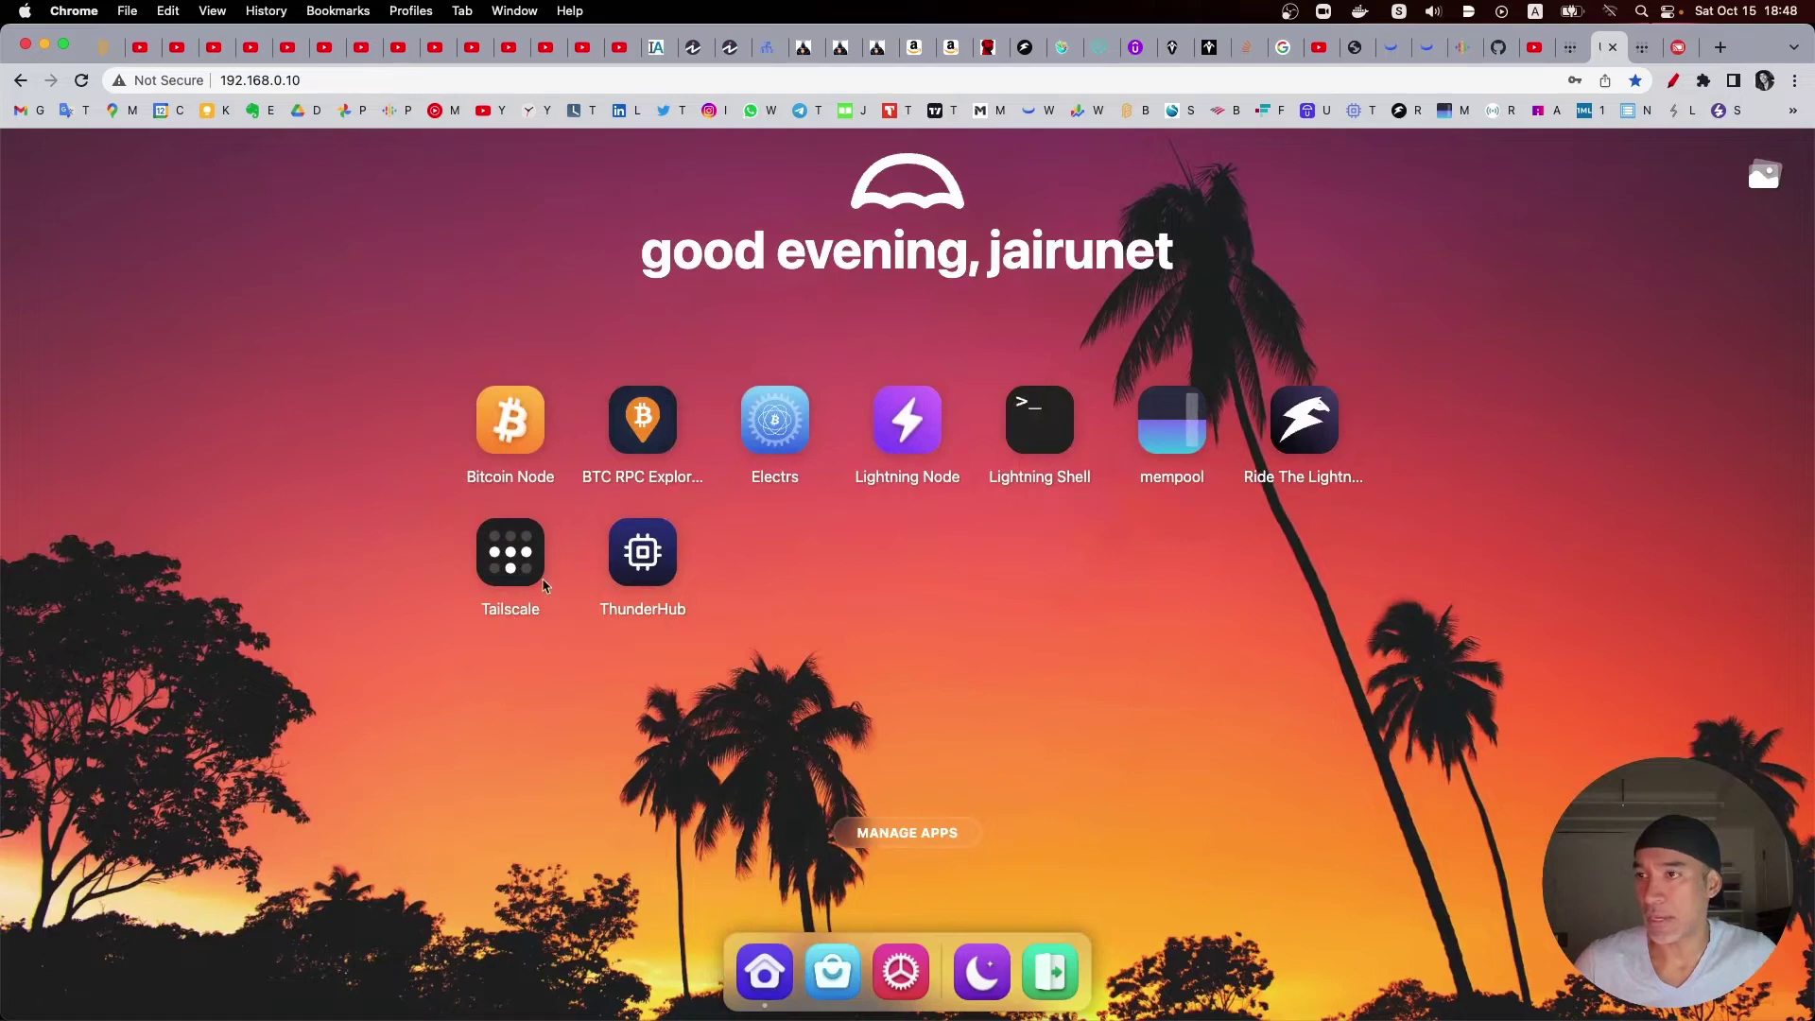
left_click(1572, 47)
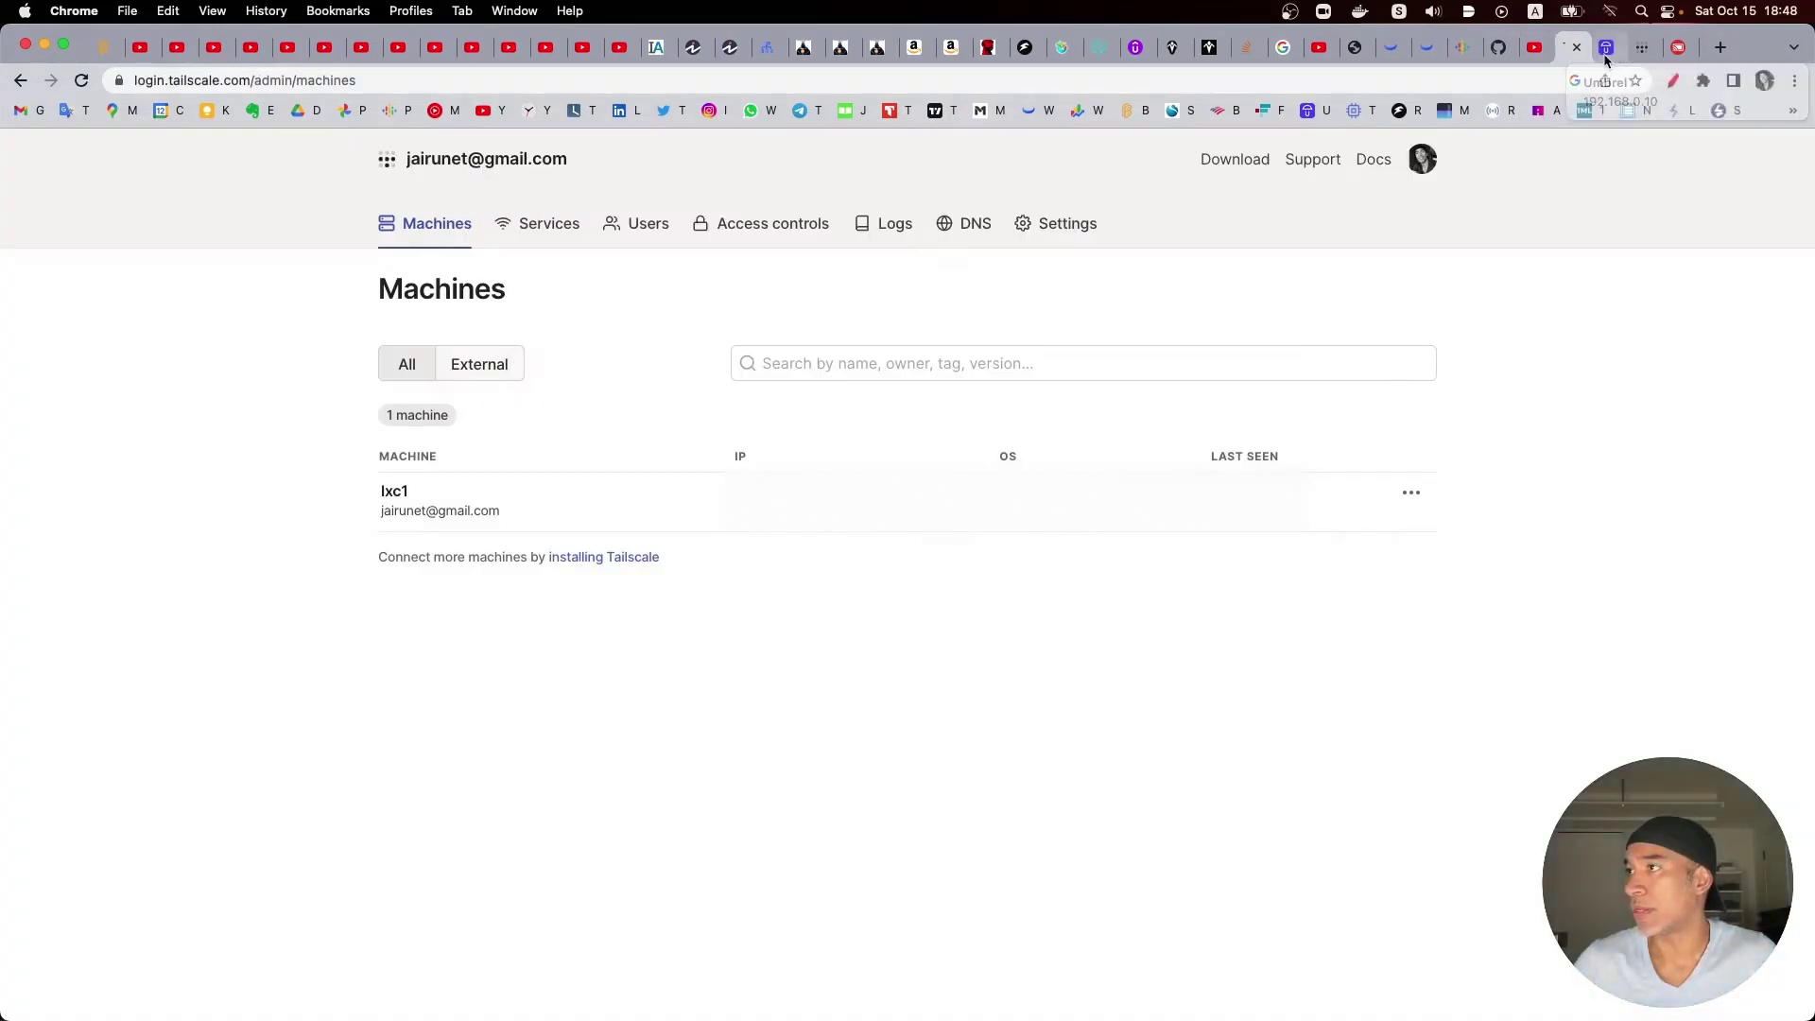
Step: Close the duplicate Umbrel tab and bring up the phone mirror on Tailscale's Play Store page
left_click(1641, 47)
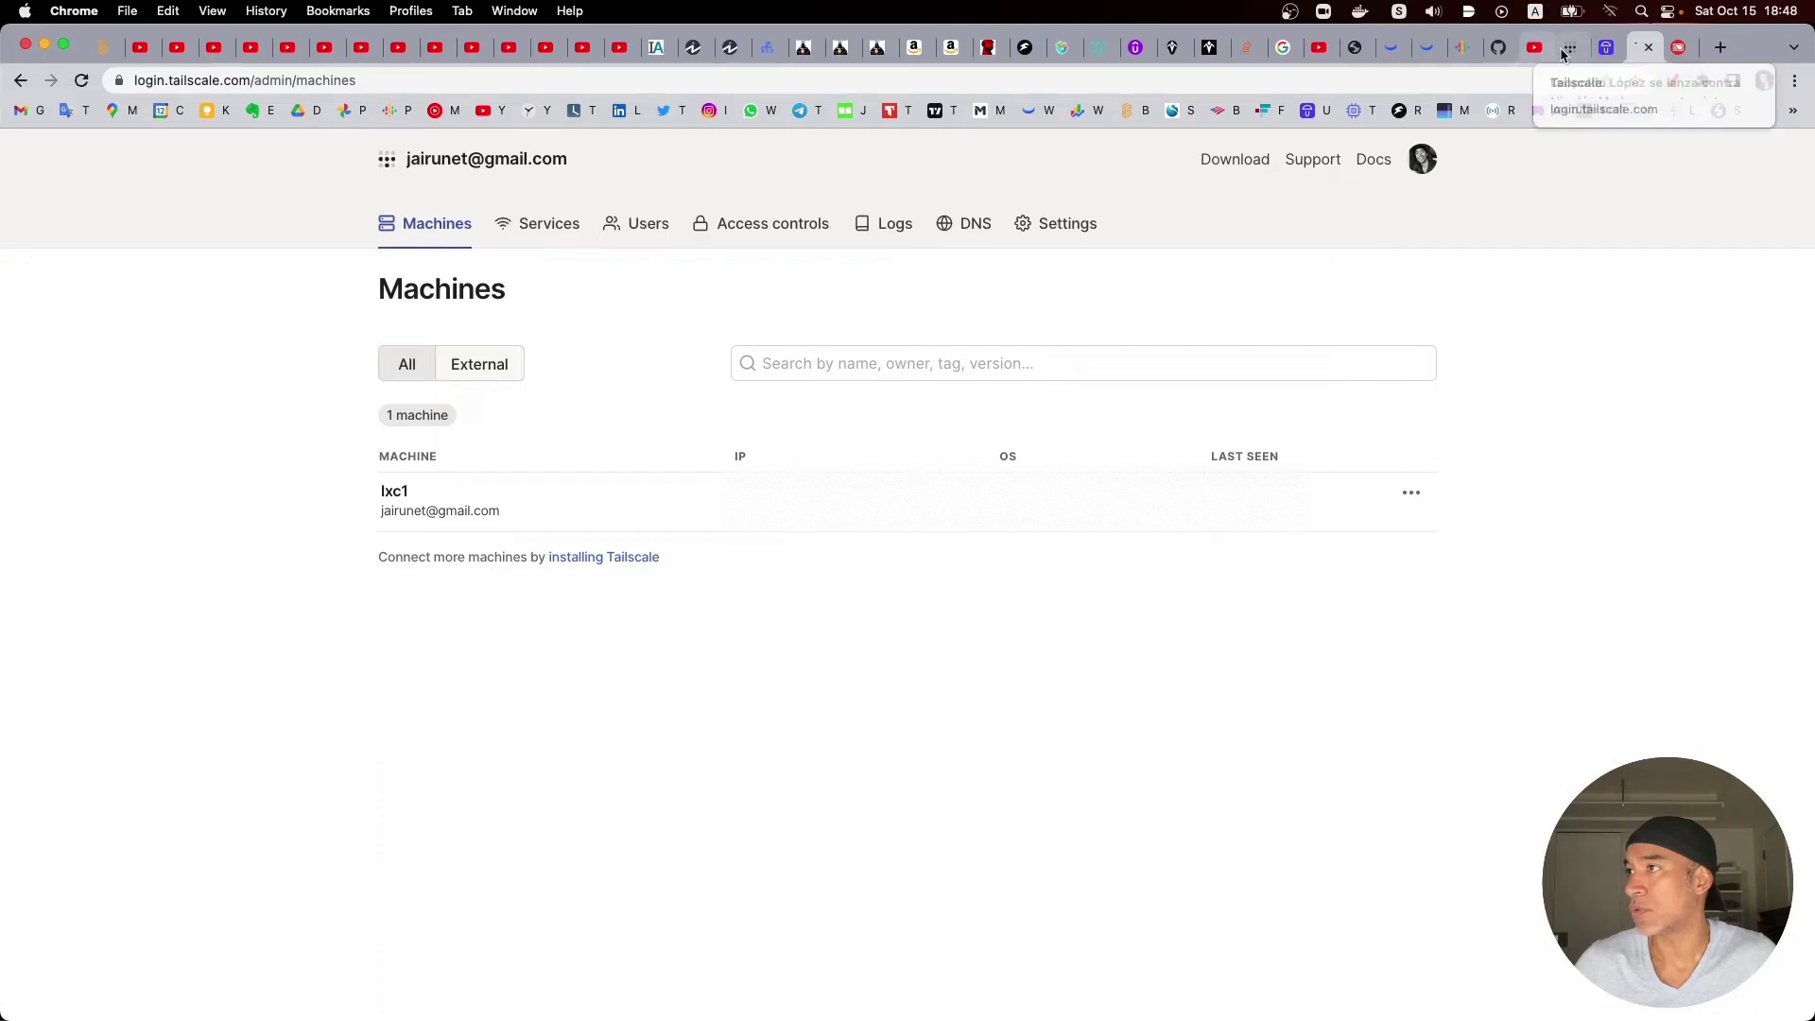
left_click(1570, 47)
key("ctrl+w")
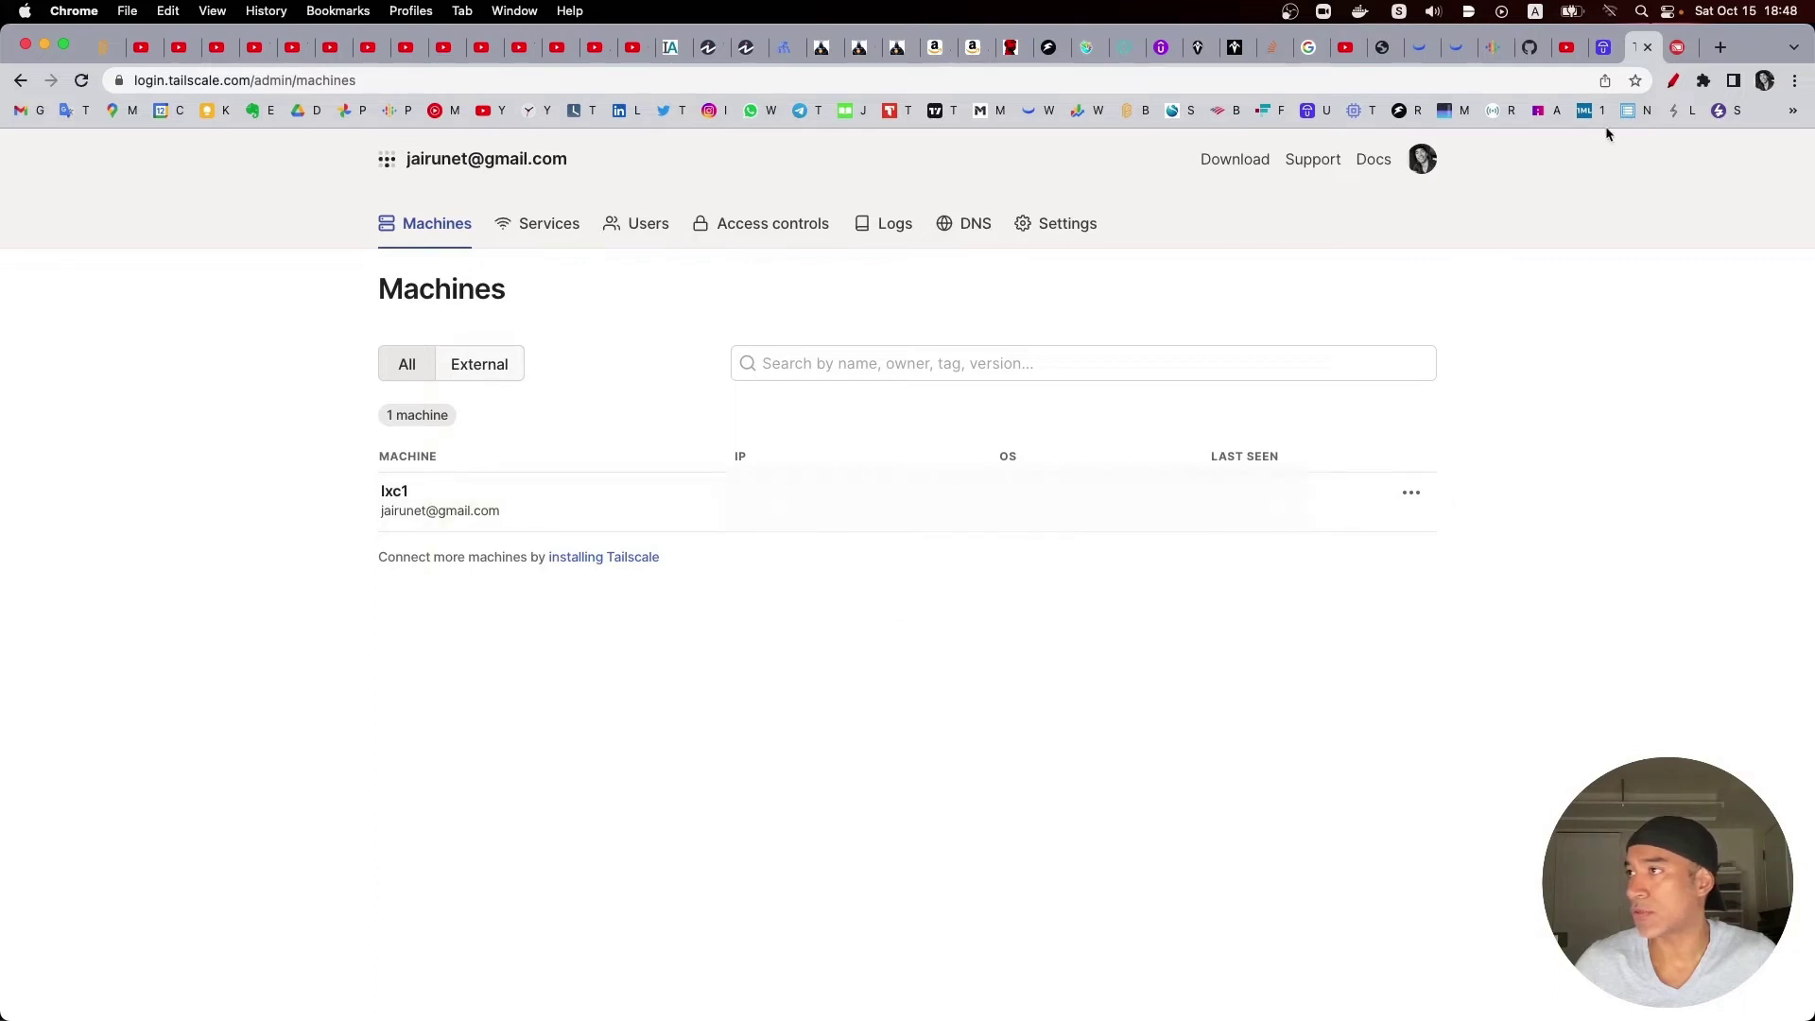
left_click(1678, 47)
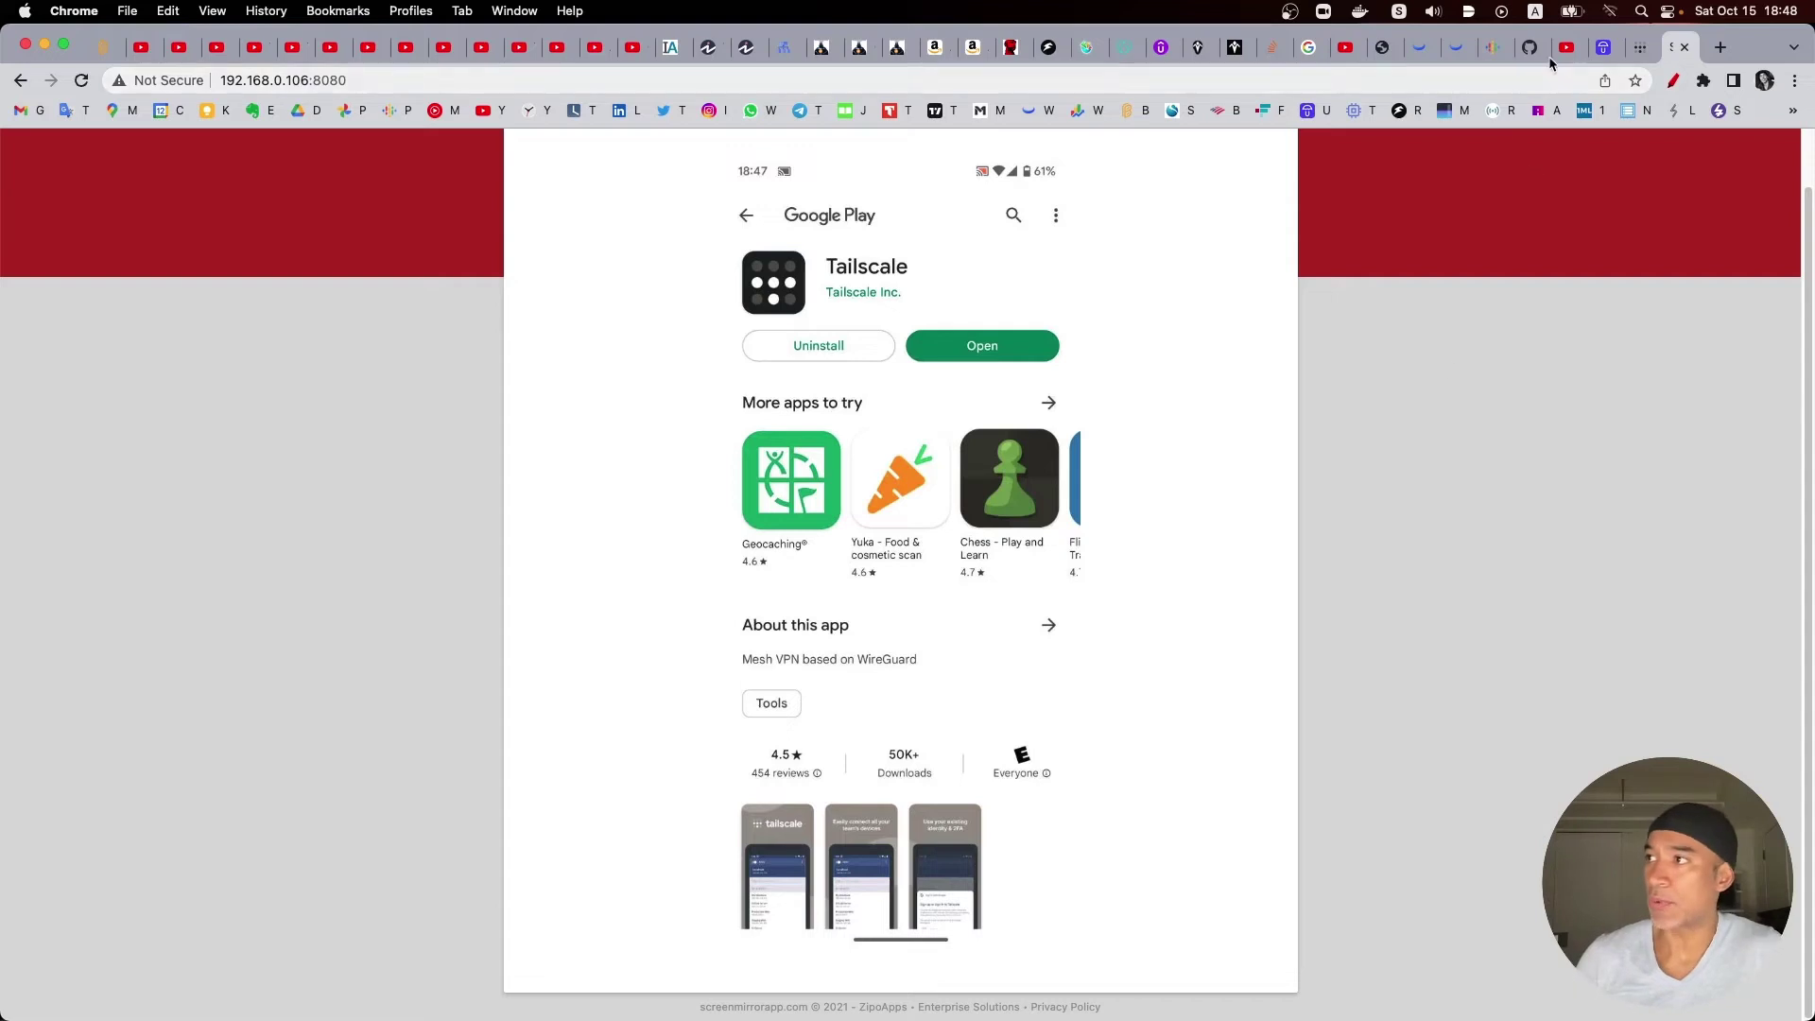
Step: Launch the Tailscale app from the mirrored phone's Play Store page and sign in
left_click(1640, 47)
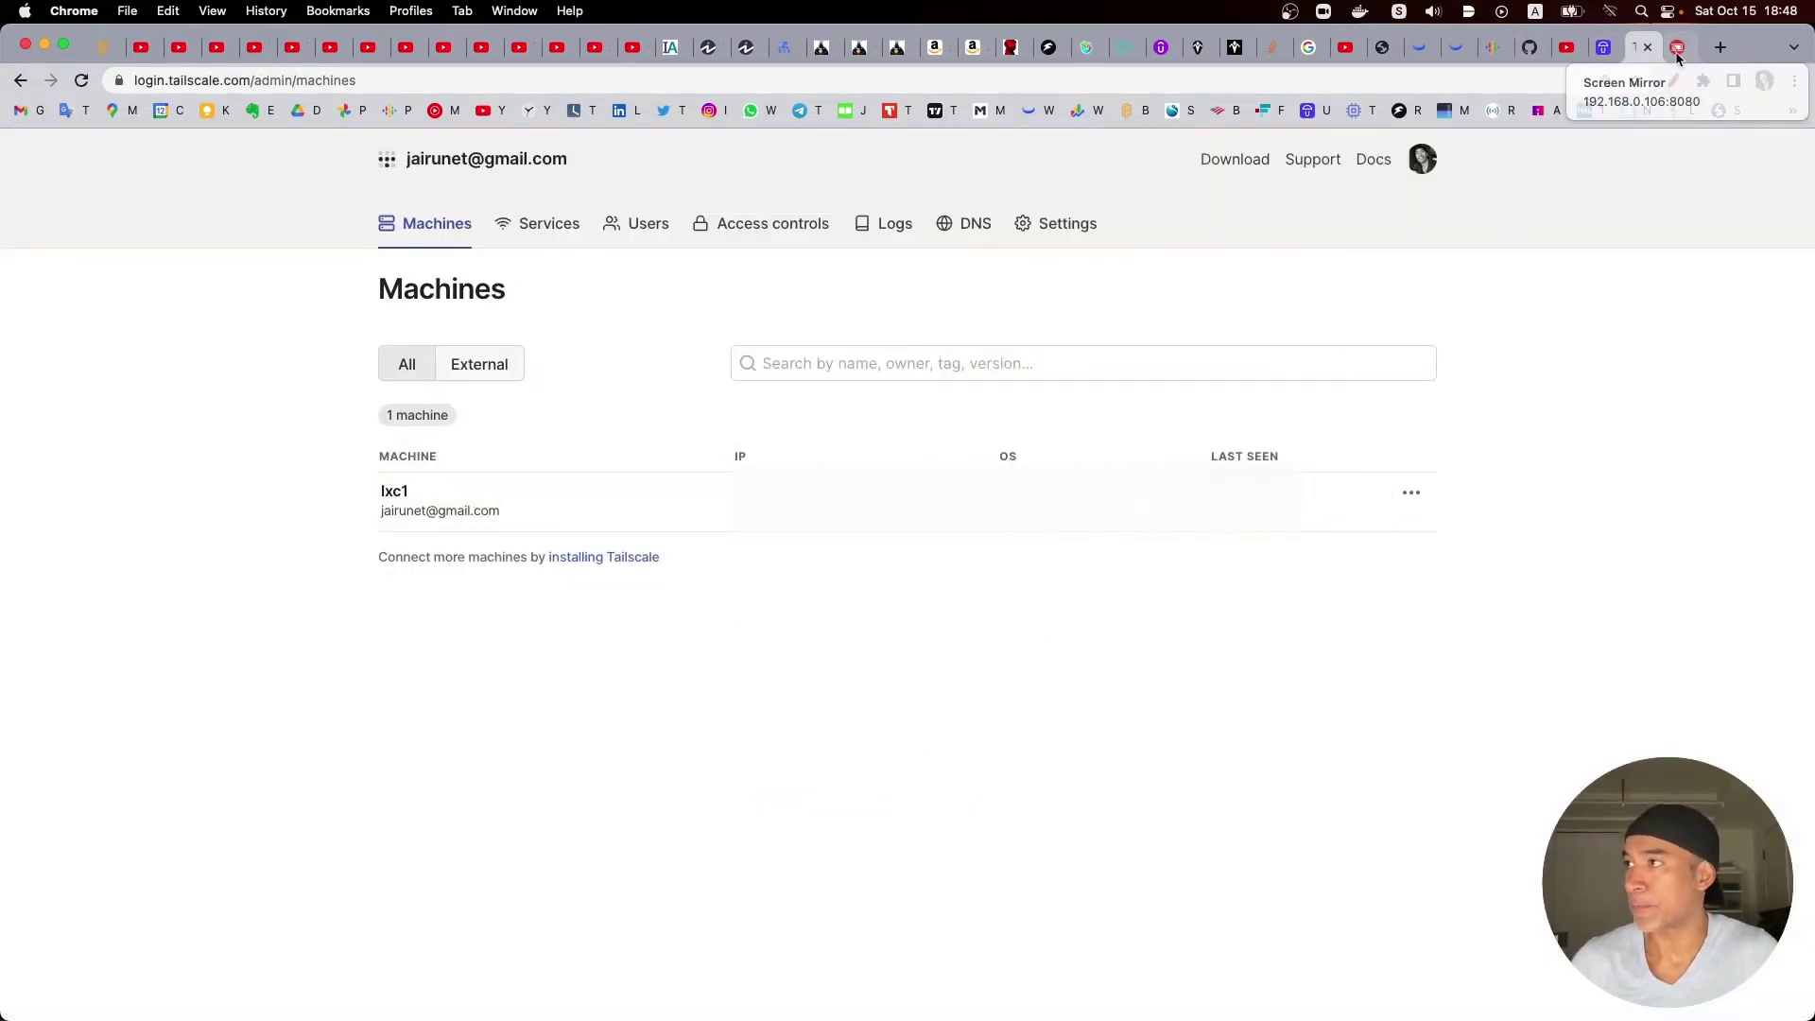
left_click(1677, 49)
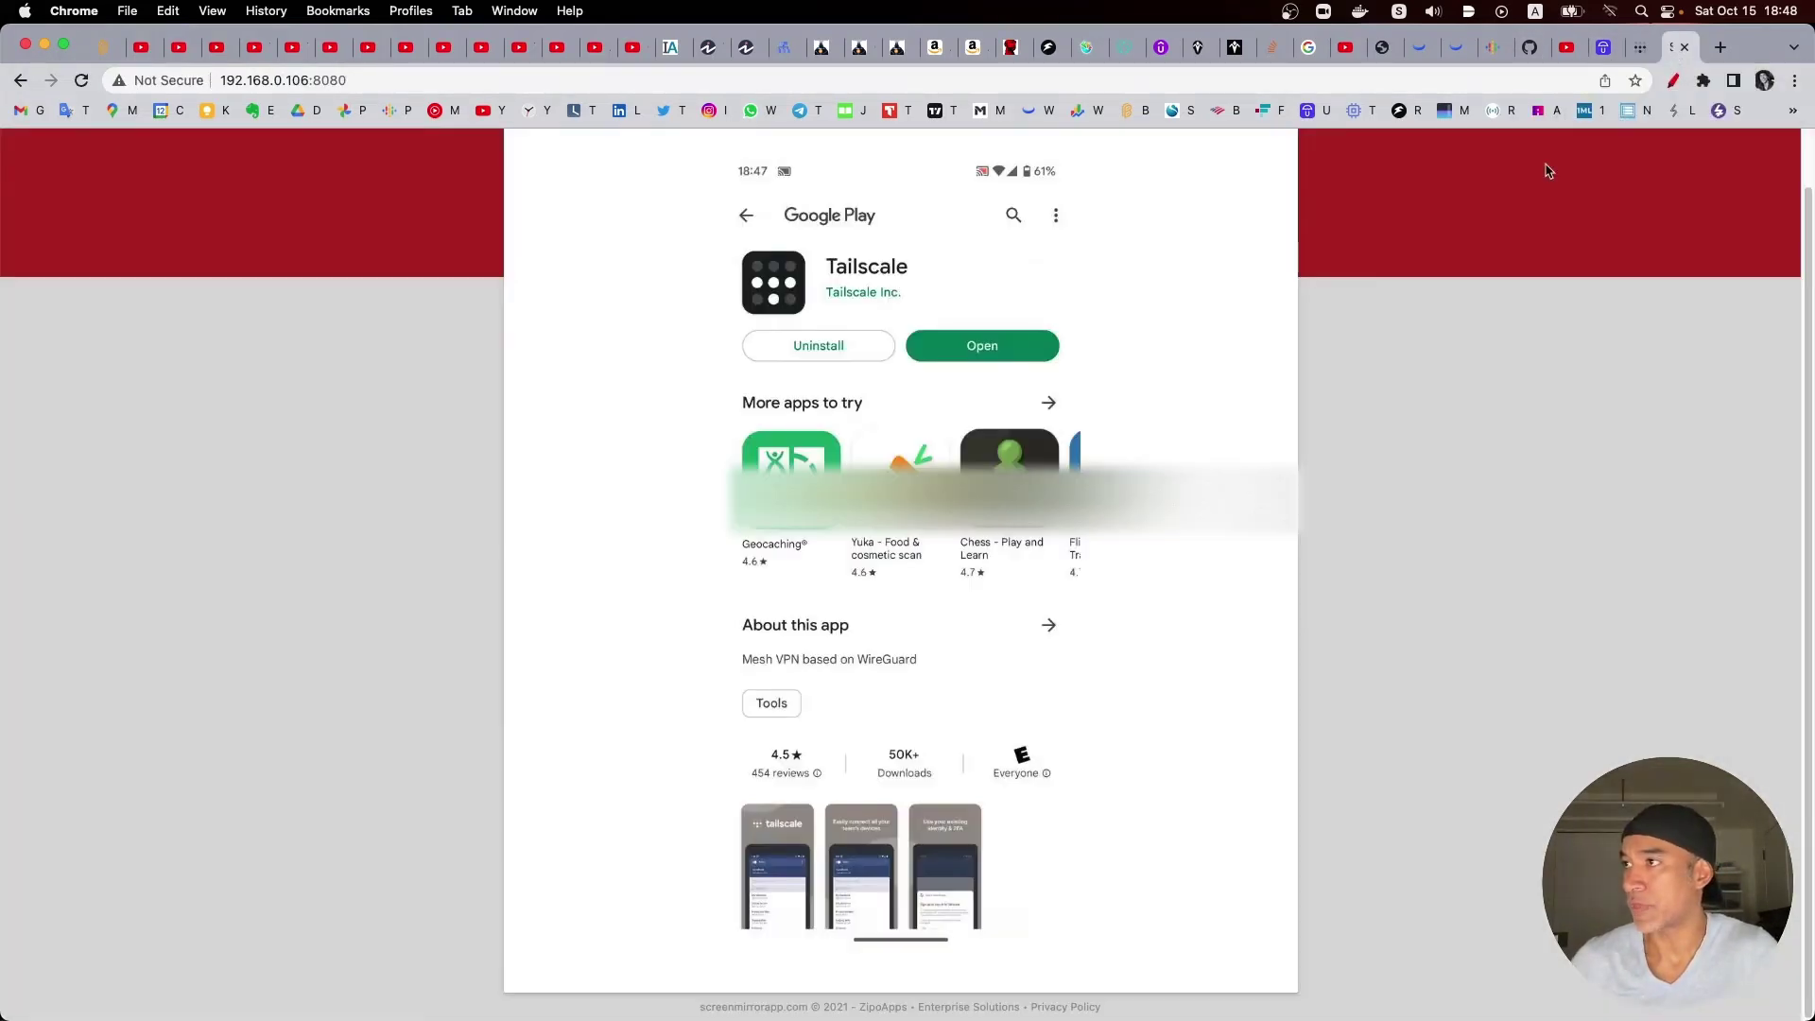
left_click(999, 343)
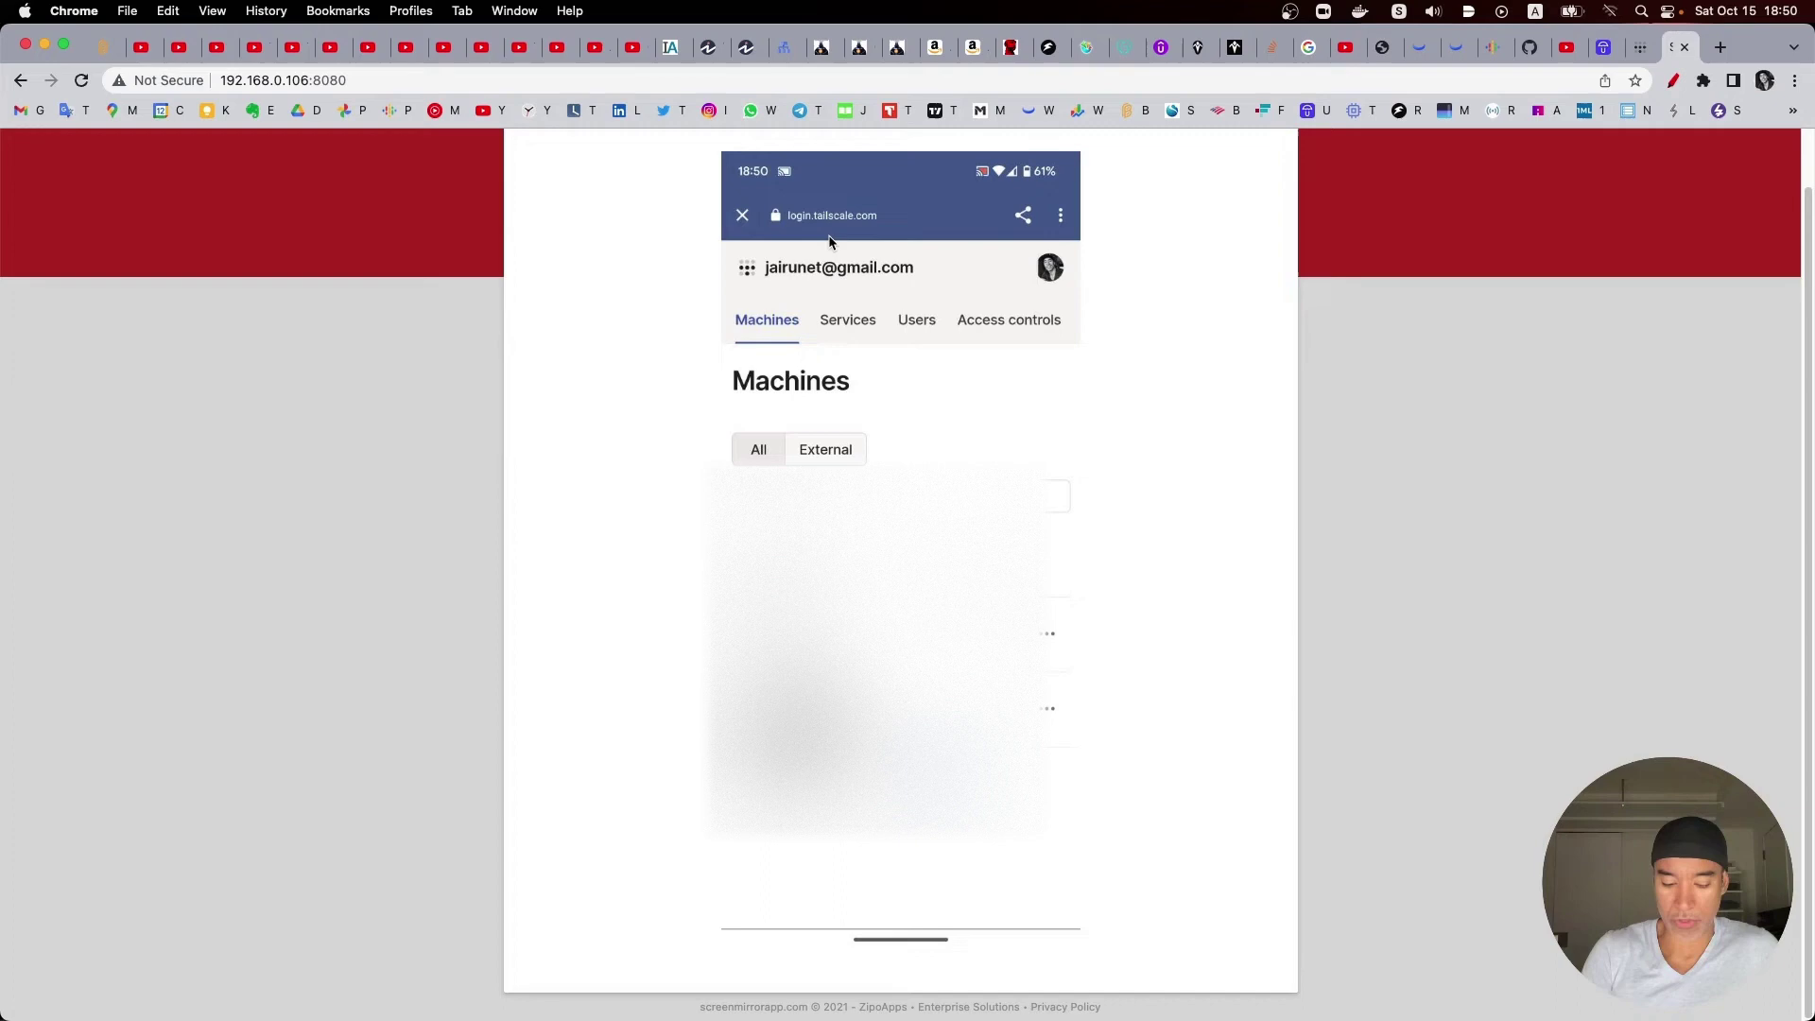
Step: Close the phone's Tailscale login page and return to the Android home screen
scroll(946, 227, "up", 1)
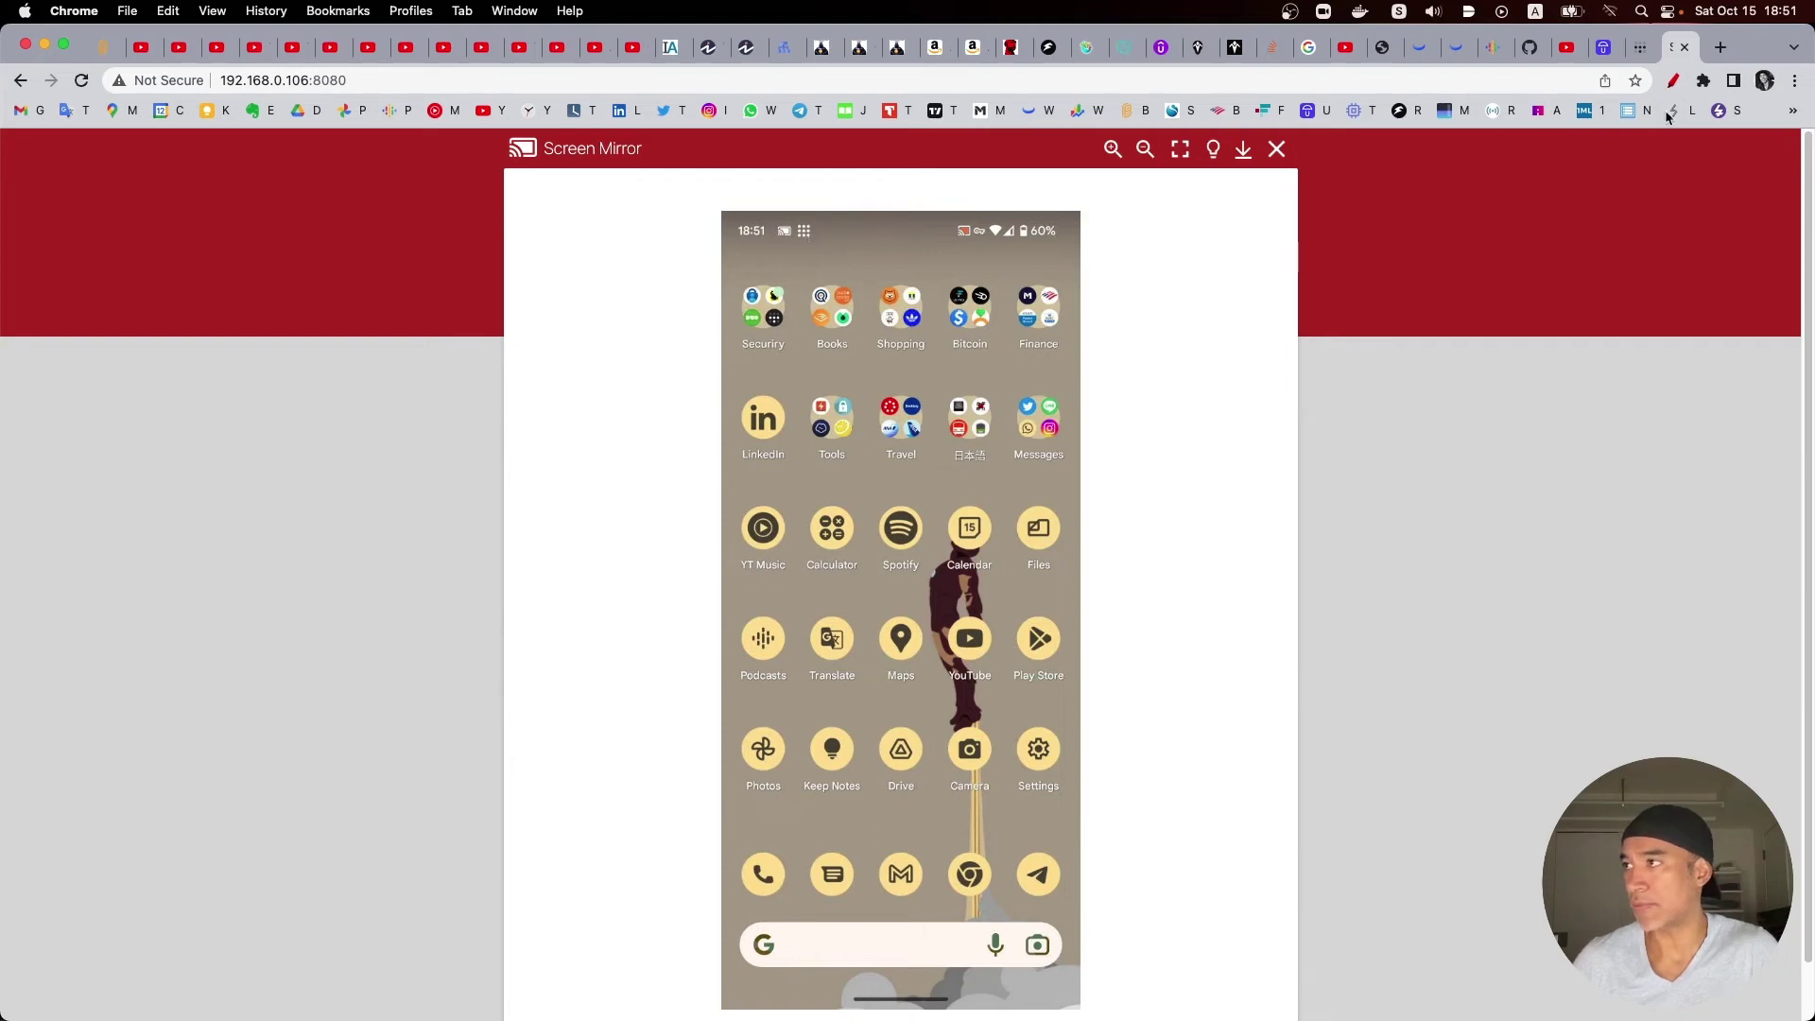
Step: Mark the phone's VPN status-bar icon with an annotation arrow, then switch to the Umbrel-with-Tailscale guide
left_click(1673, 81)
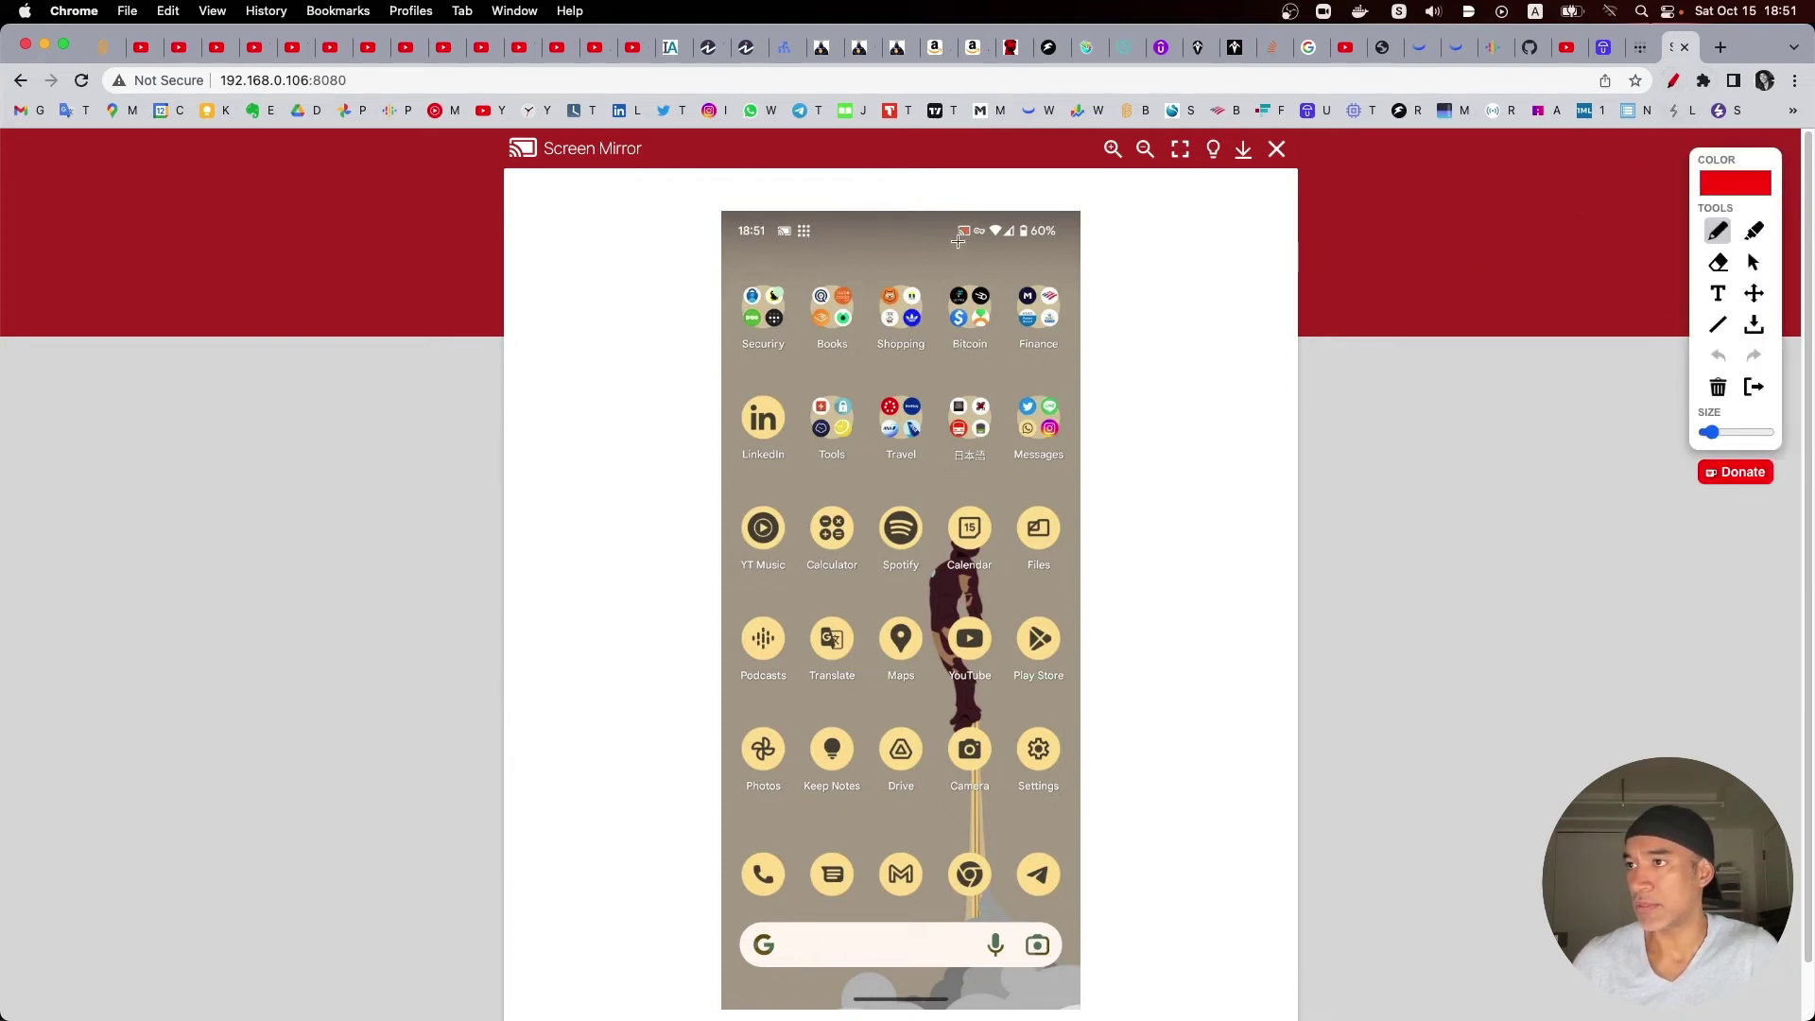
mouse_move(852, 189)
left_mouse_down()
mouse_move(829, 221)
mouse_move(814, 210)
mouse_move(819, 230)
mouse_move(851, 221)
left_mouse_up()
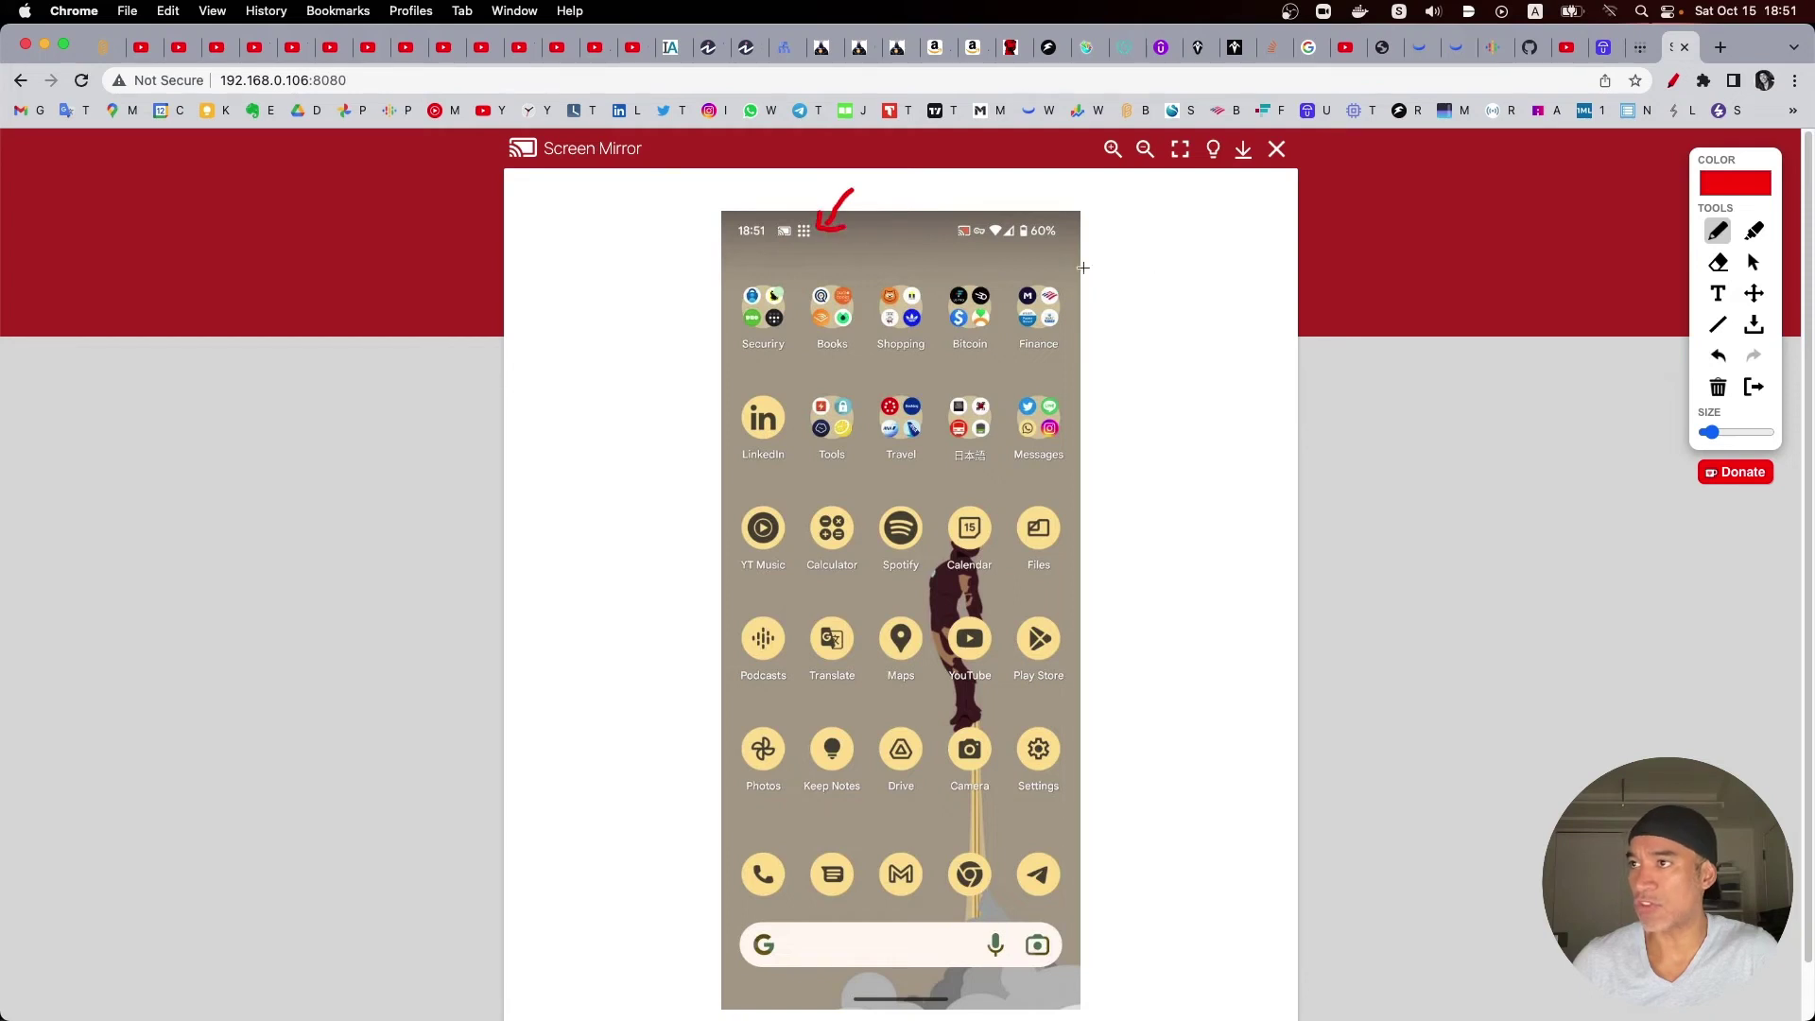
left_click(1753, 386)
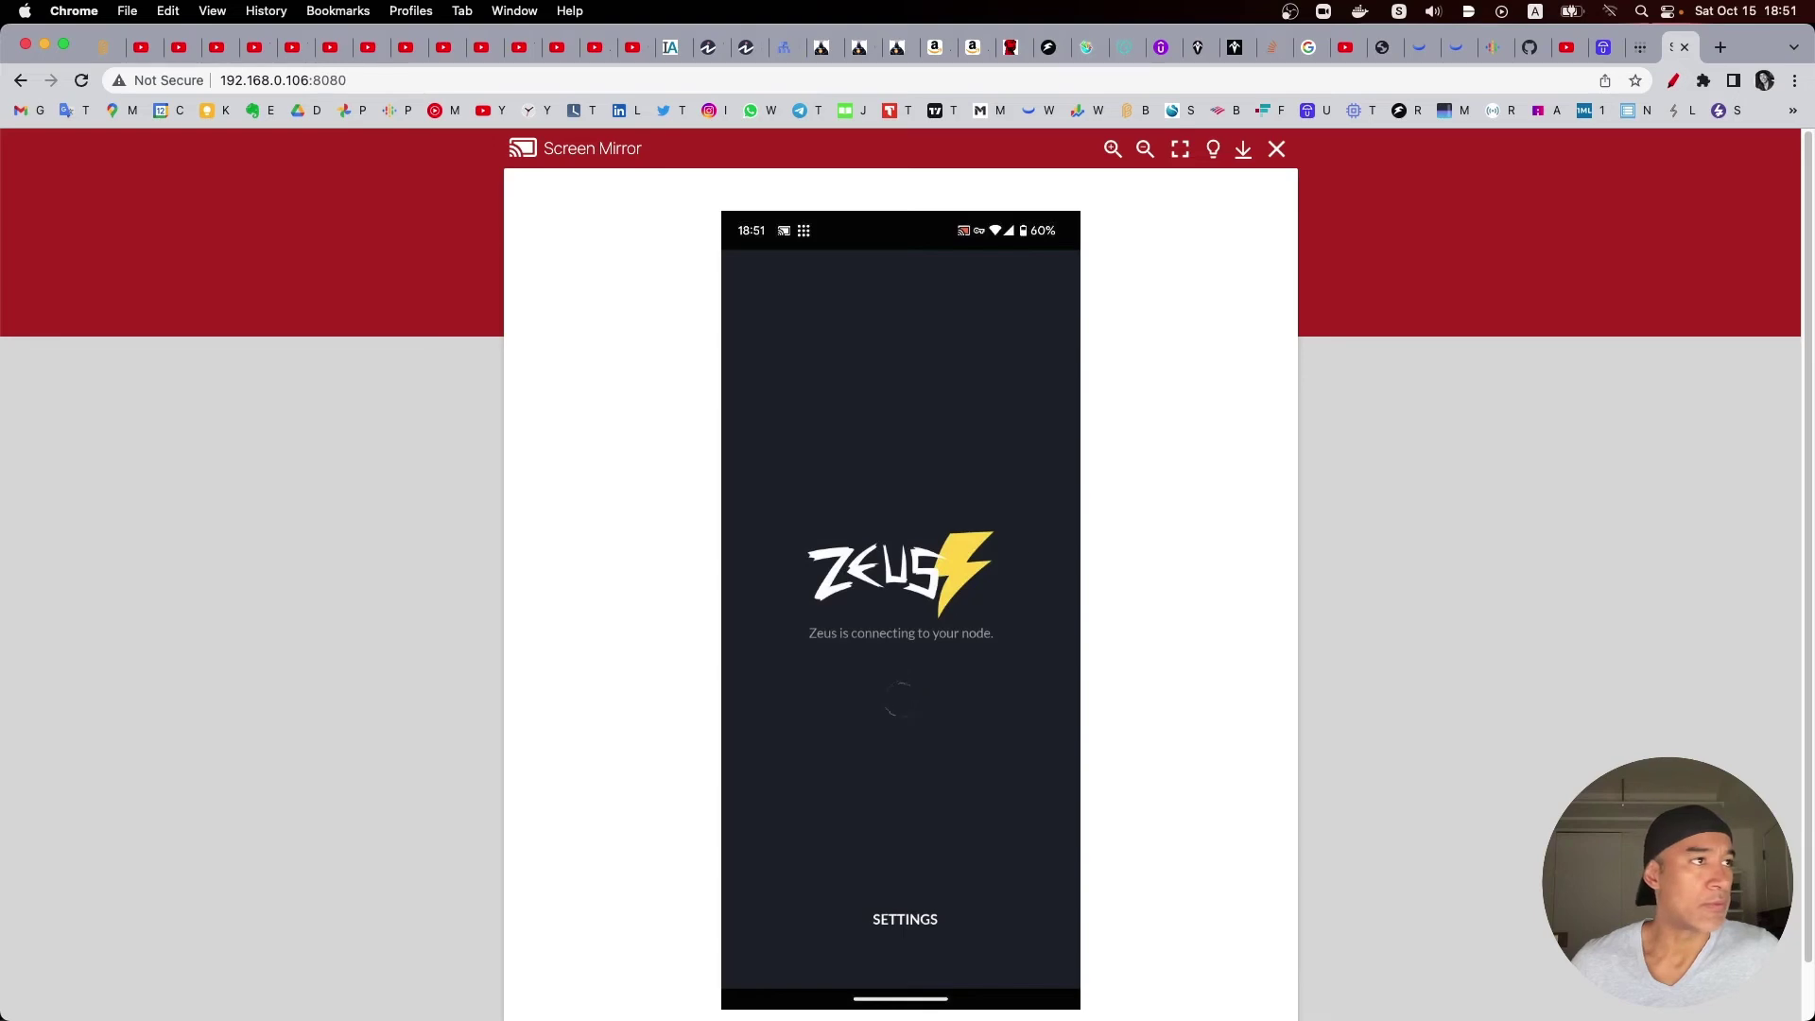
left_click(1610, 47)
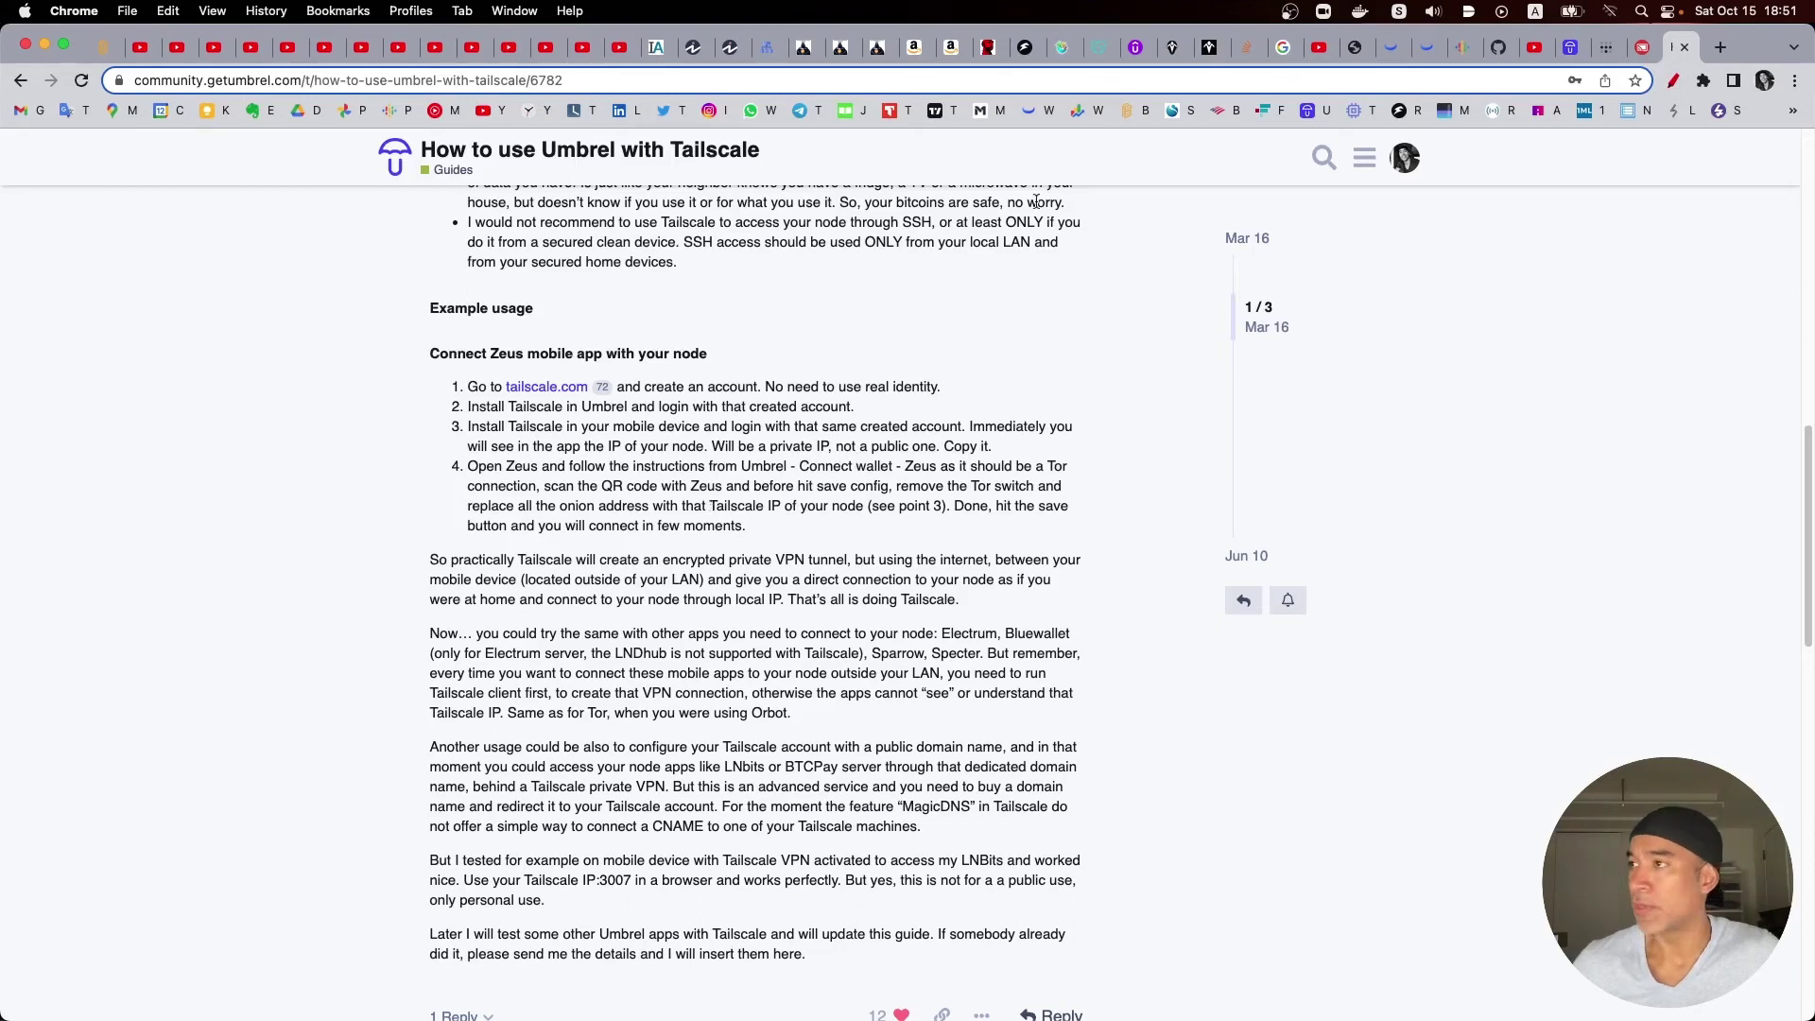
Step: Check Zeus Settings on the phone, highlight the guide's step 4 and step 3 text
left_click(1640, 50)
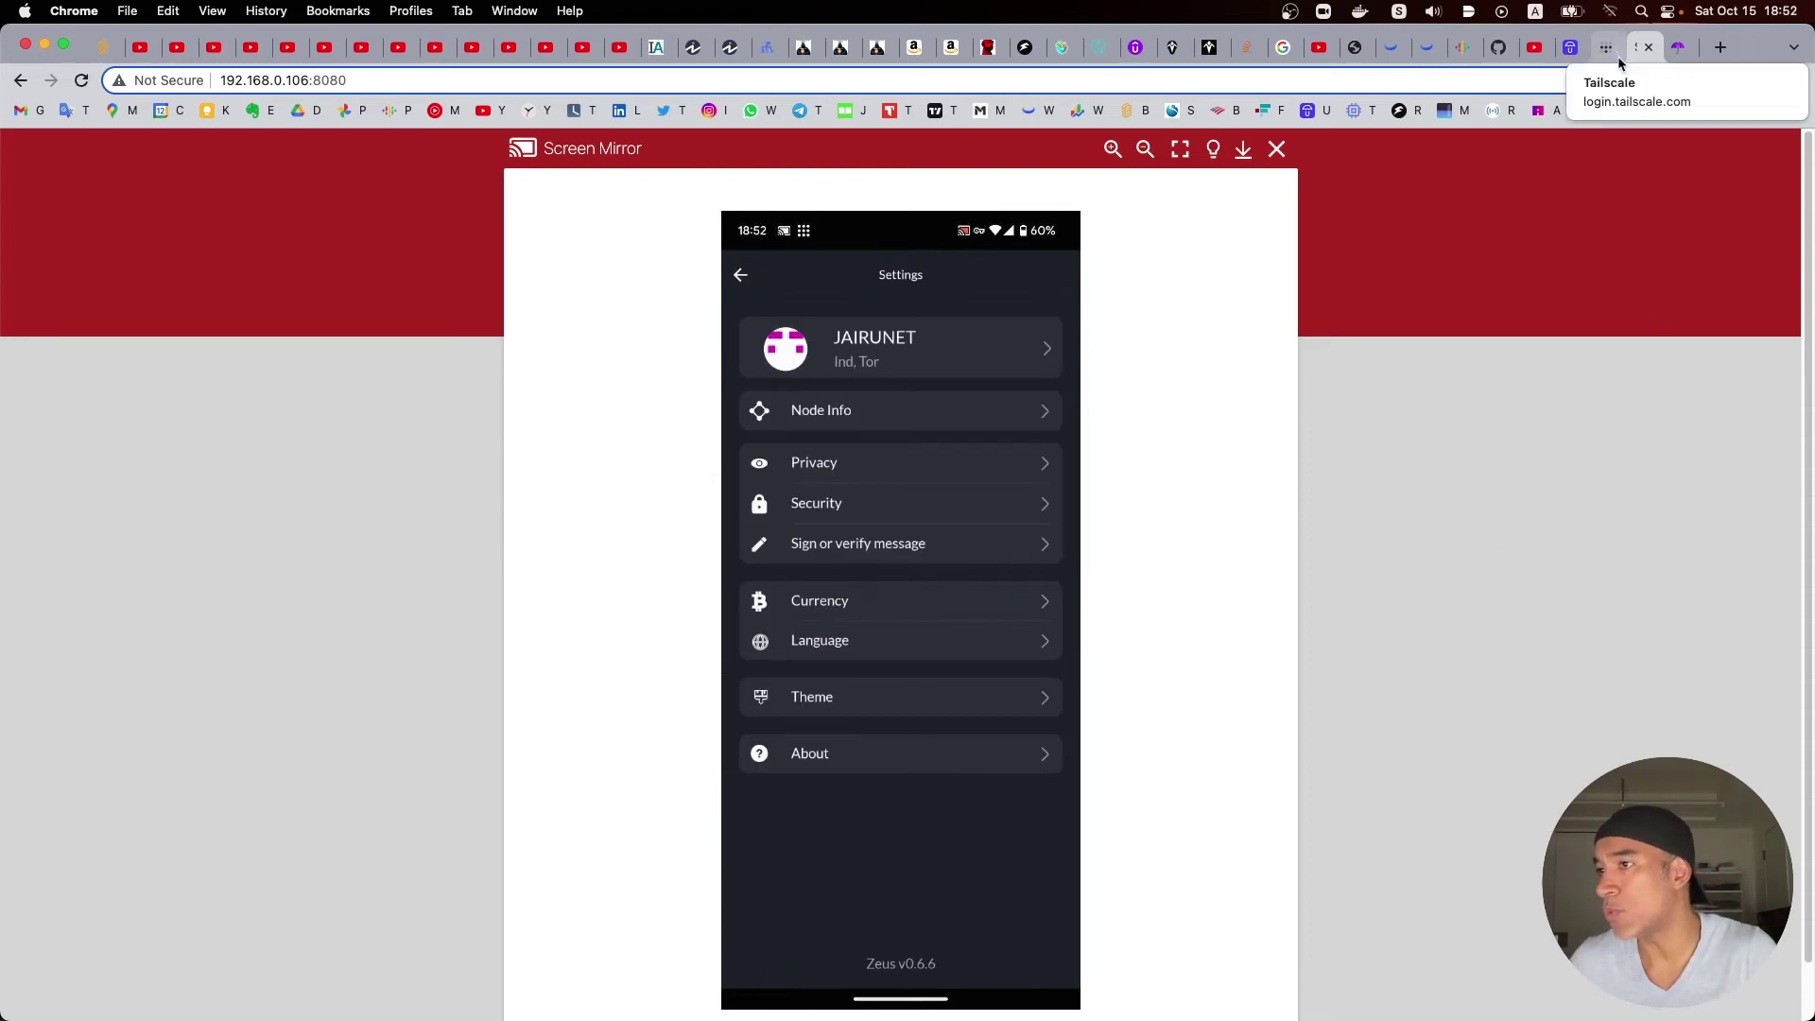
left_click(1676, 49)
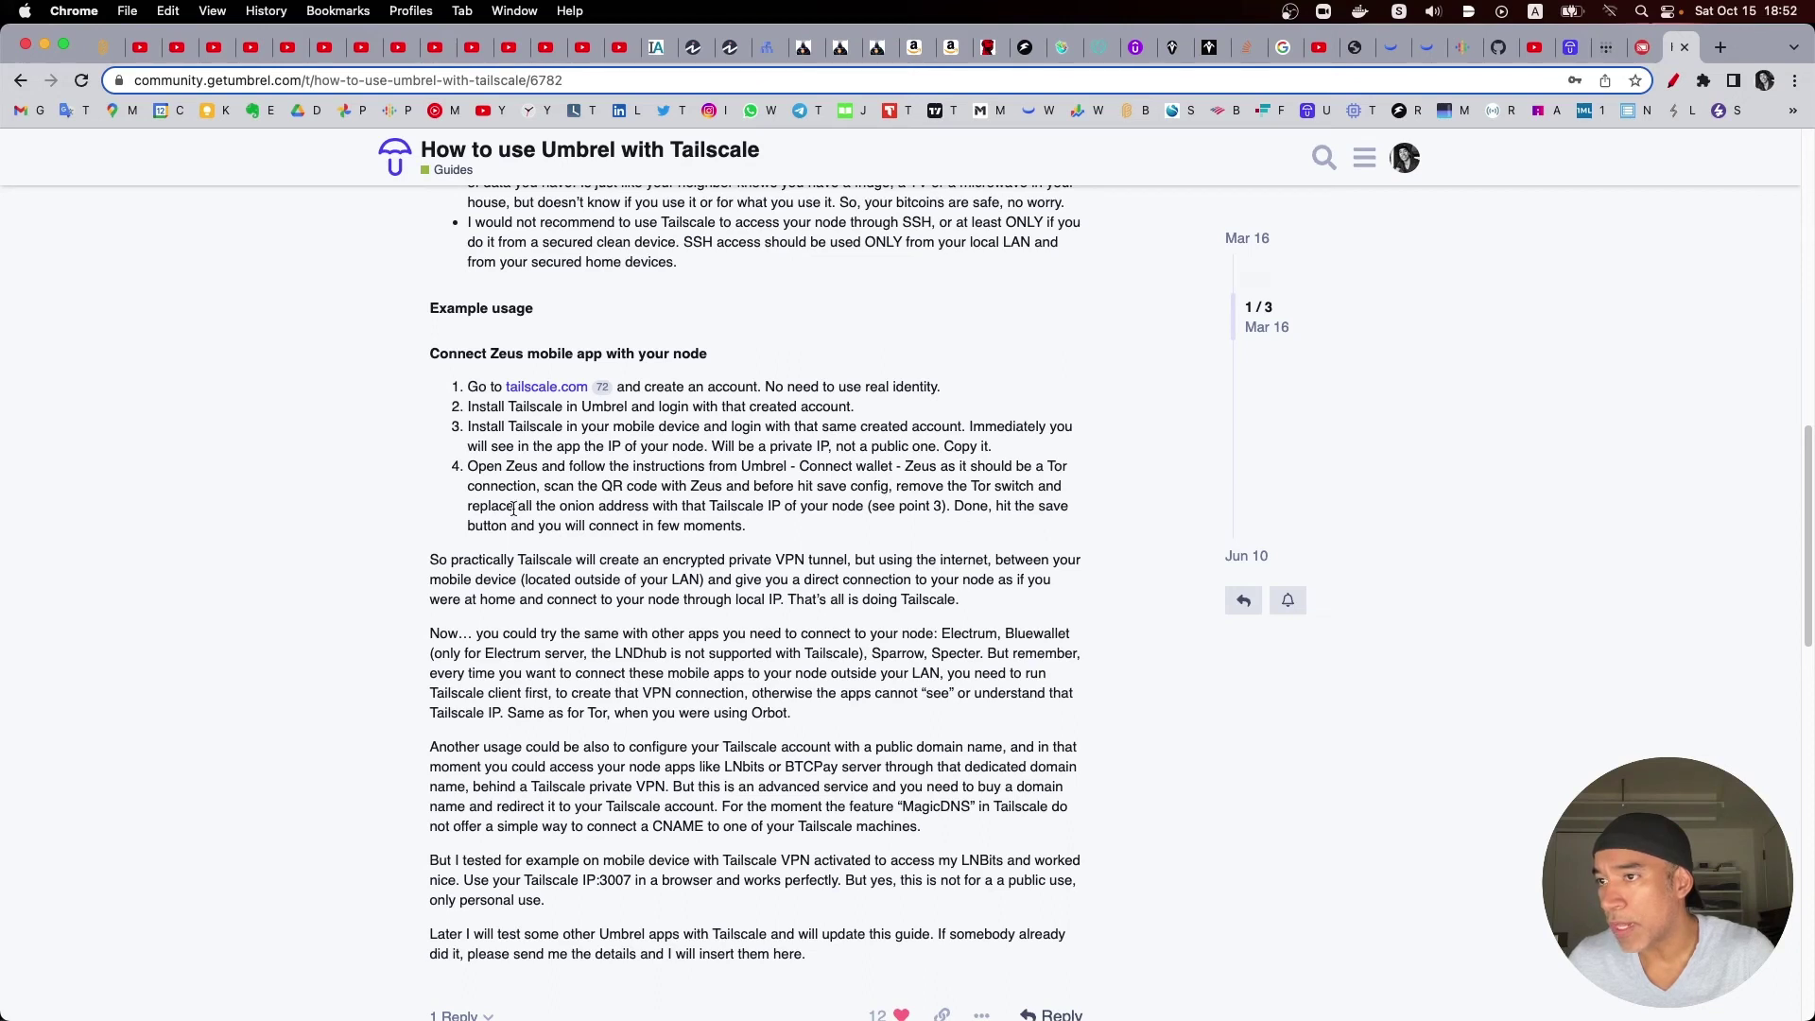
left_click_drag(514, 510, 894, 508)
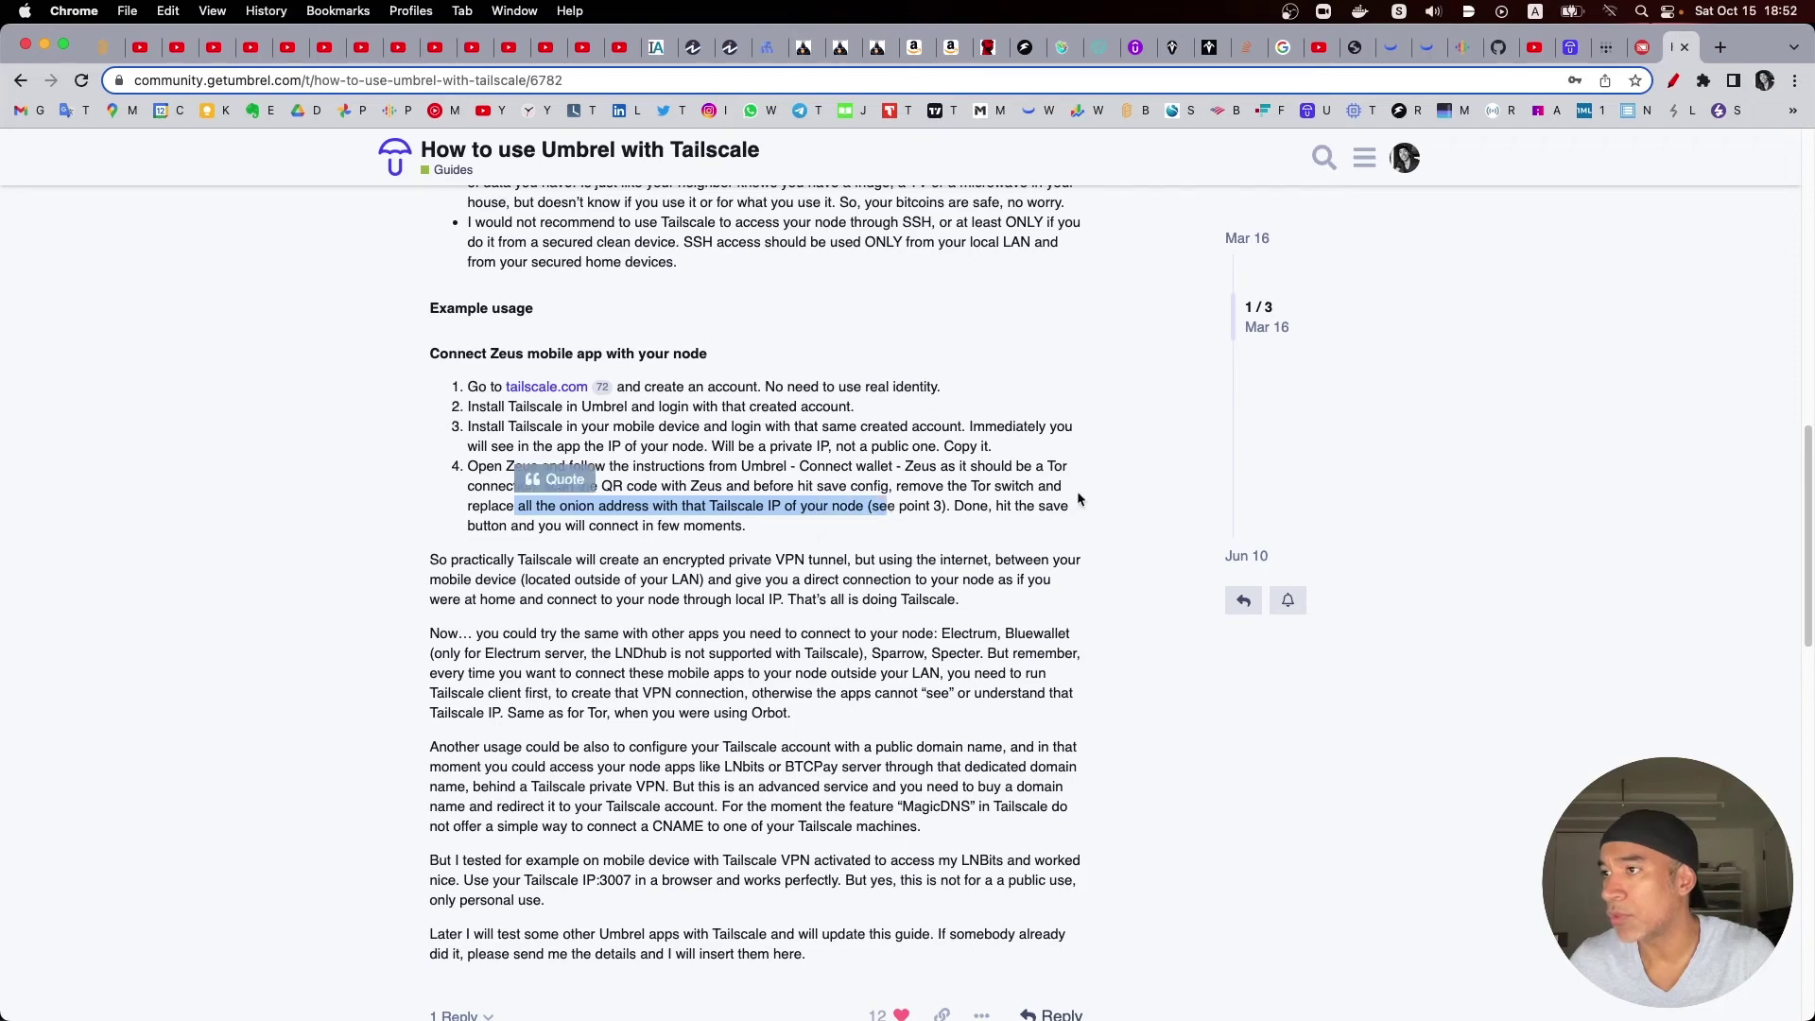
left_click(510, 423)
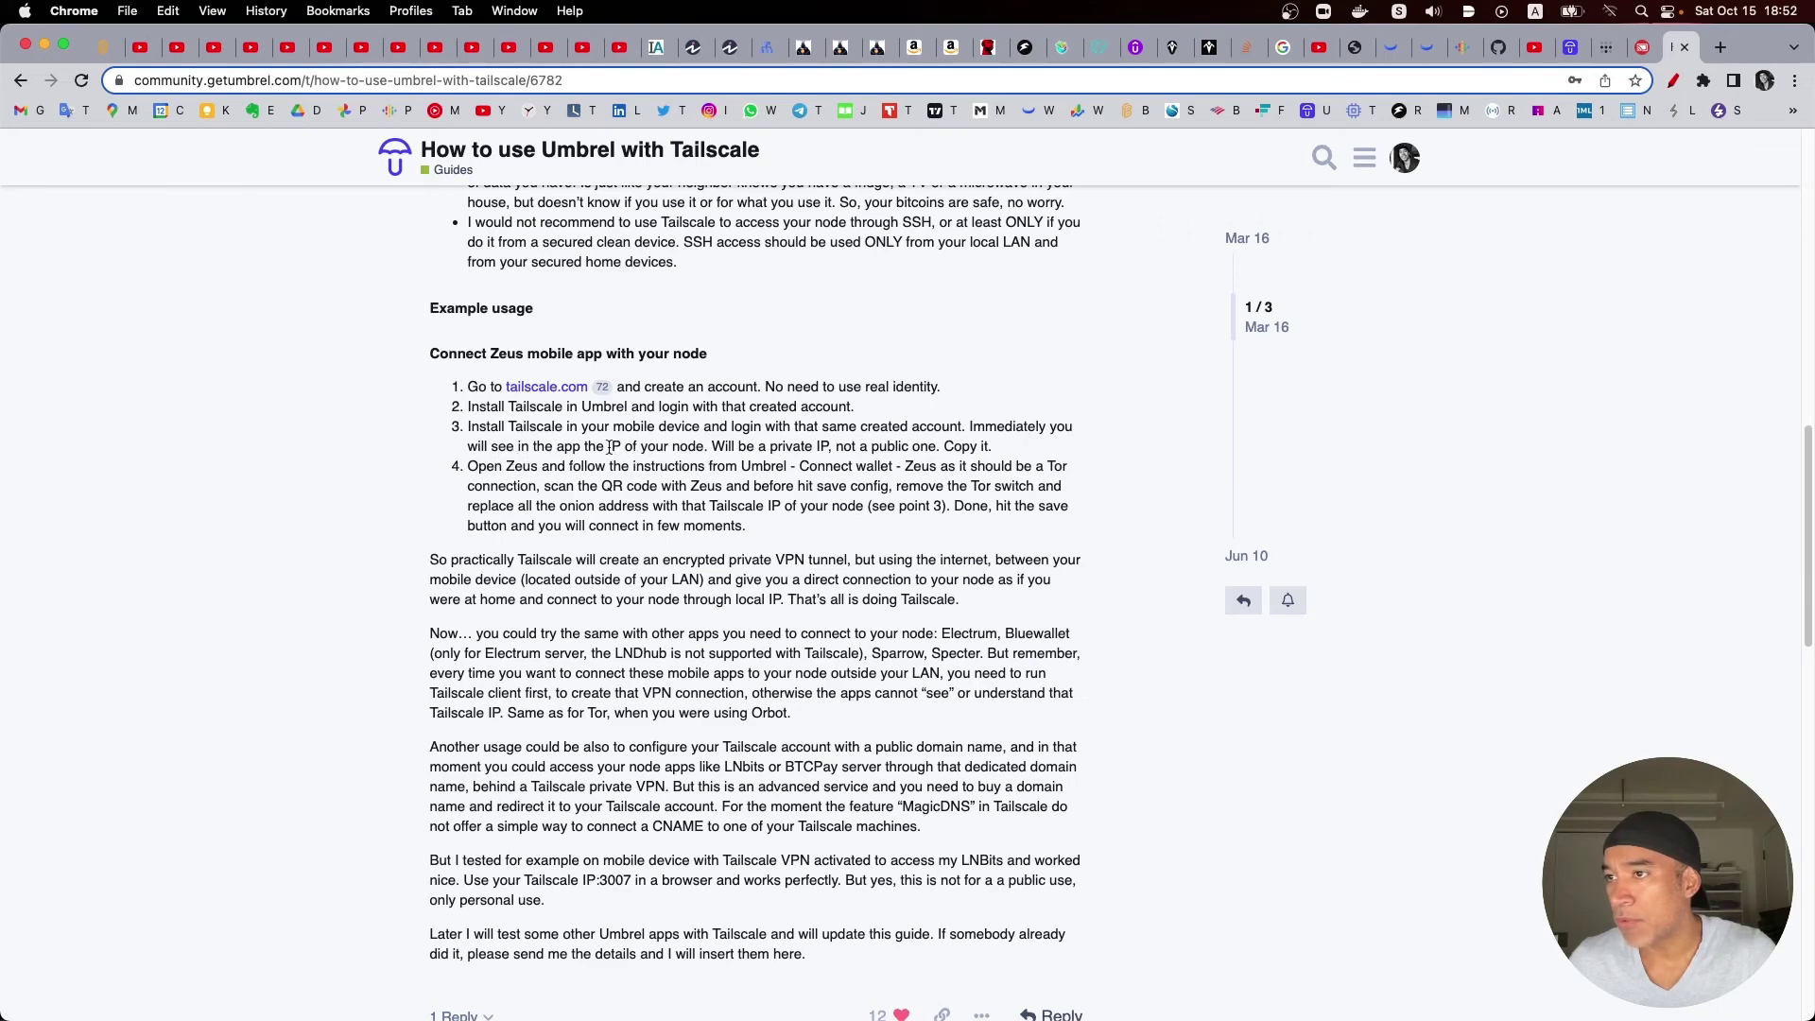
left_click_drag(596, 446, 704, 447)
left_click(1606, 47)
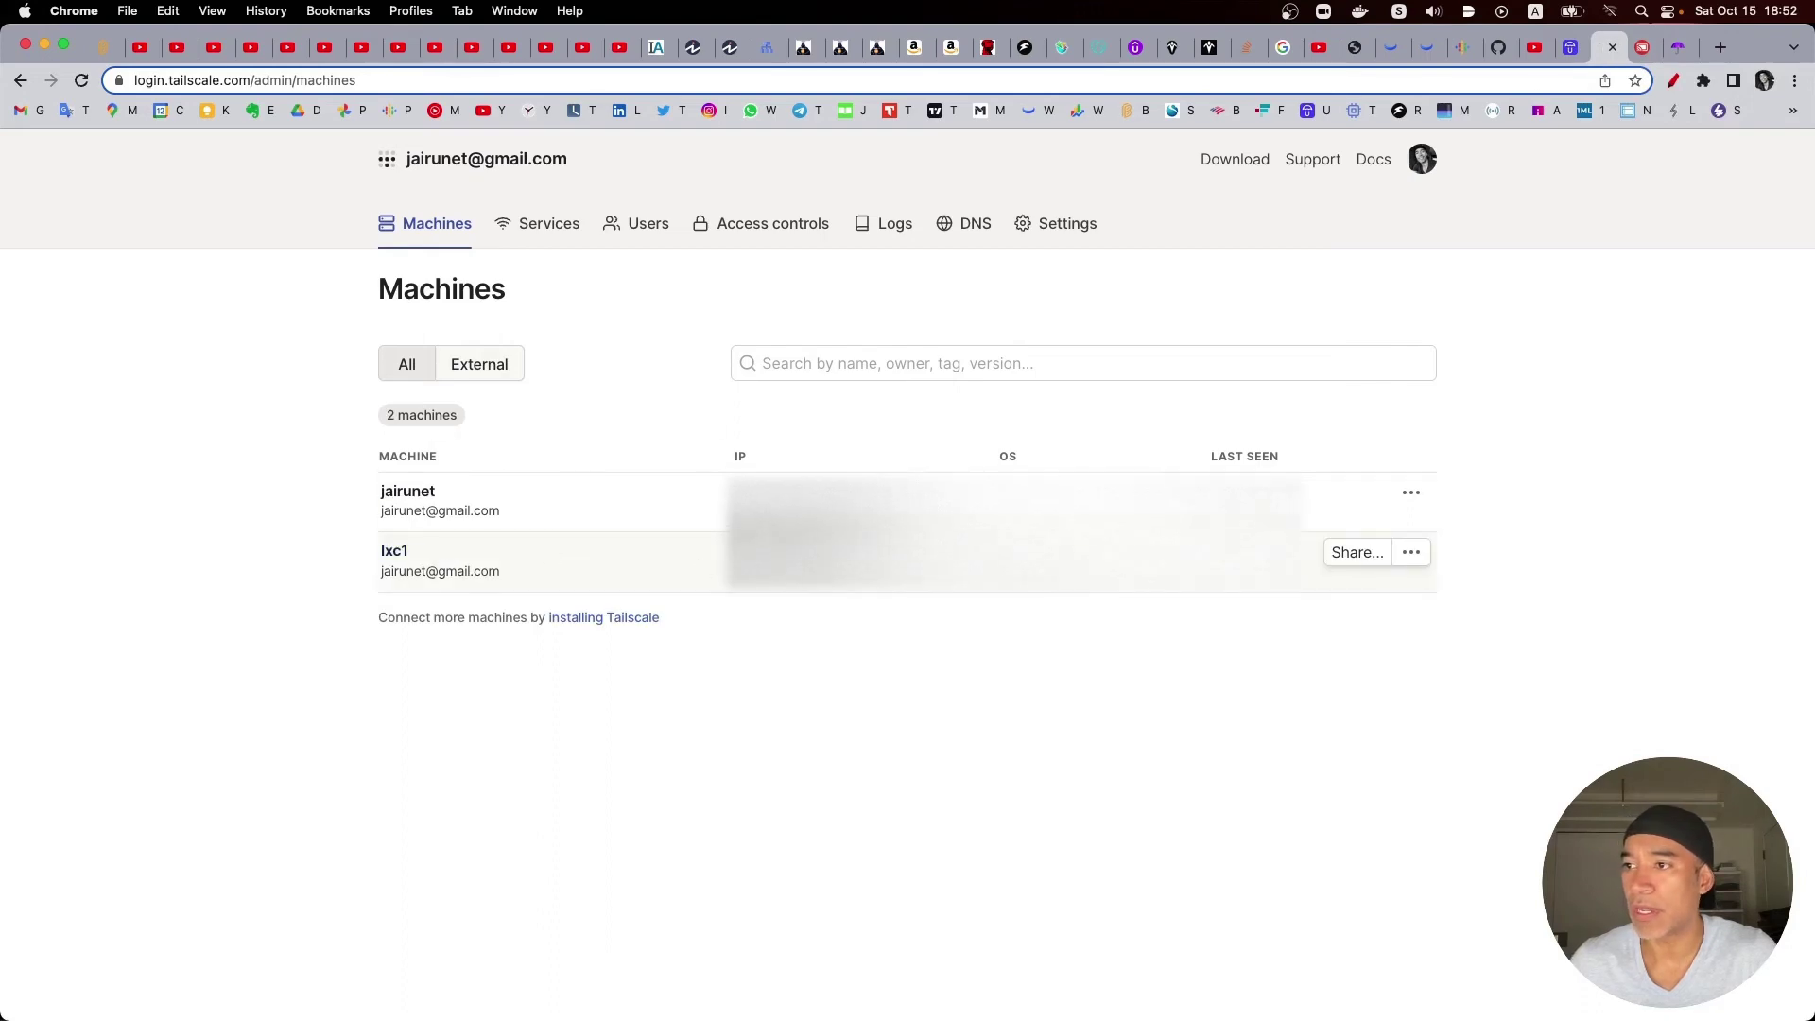
Step: Compare the guide with Umbrel and open Zeus's Node Configuration host field on the phone
left_click(1675, 47)
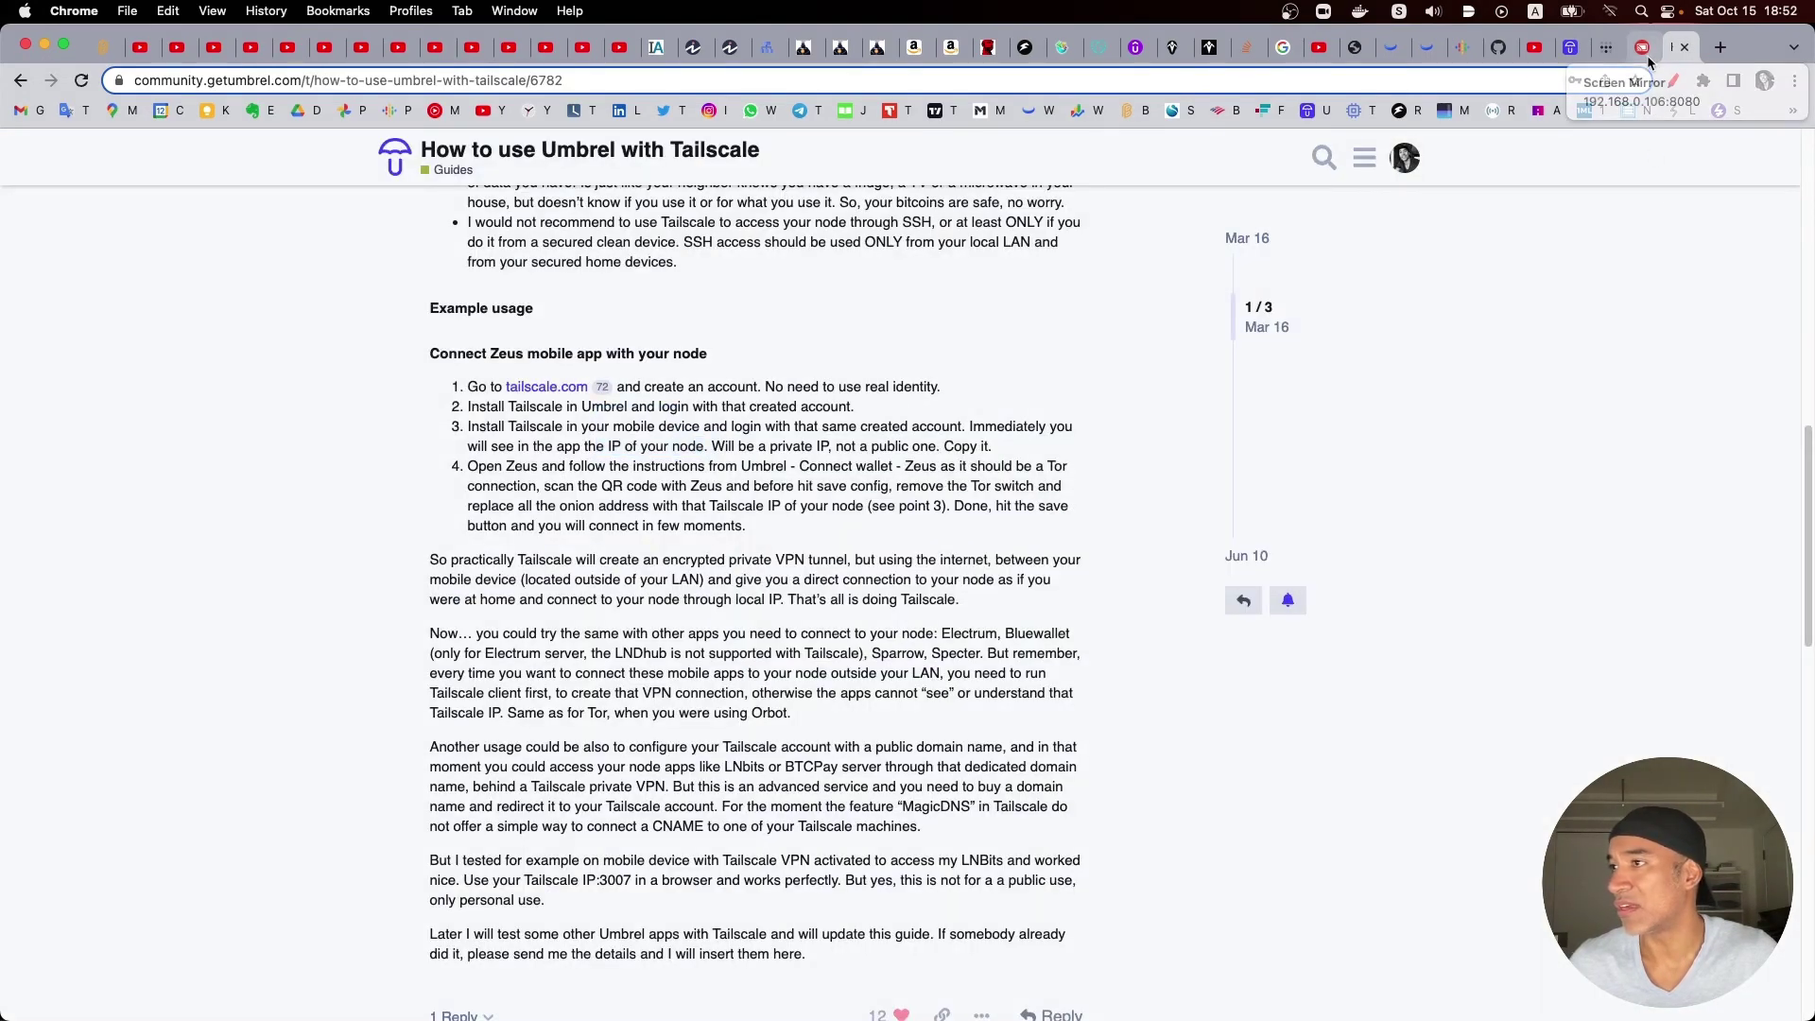
left_click(1646, 49)
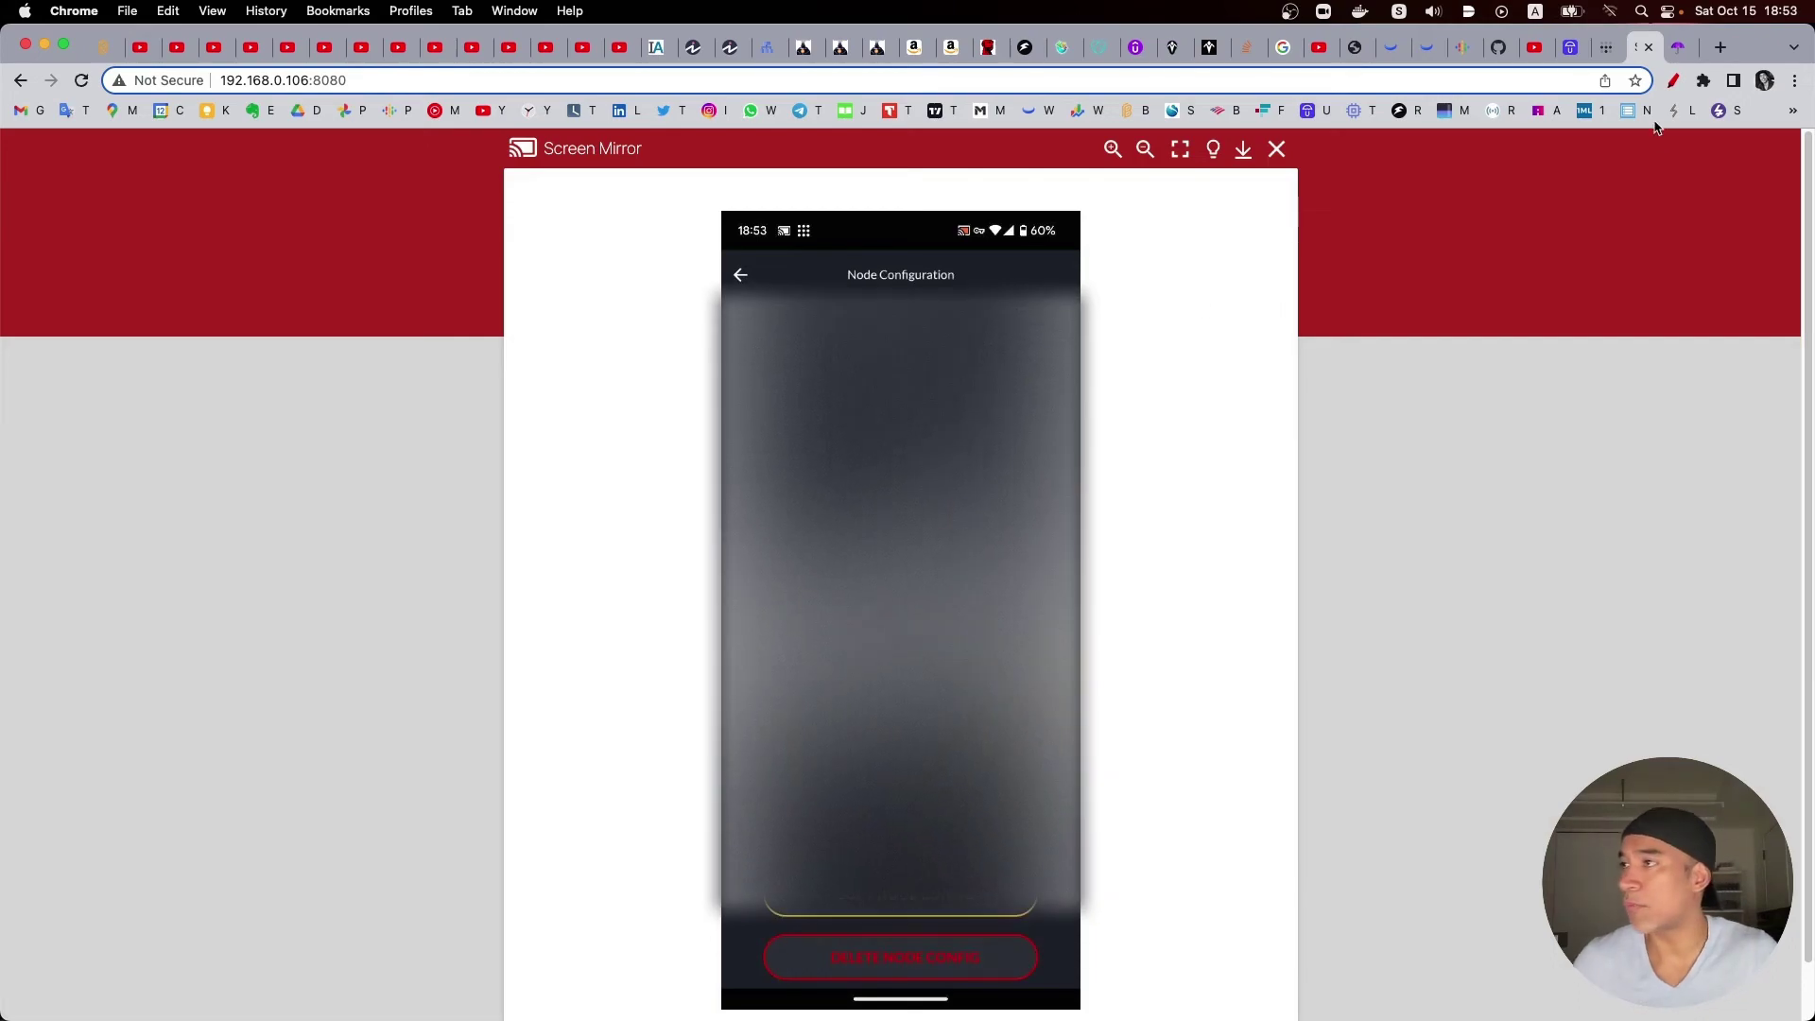
left_click(1585, 53)
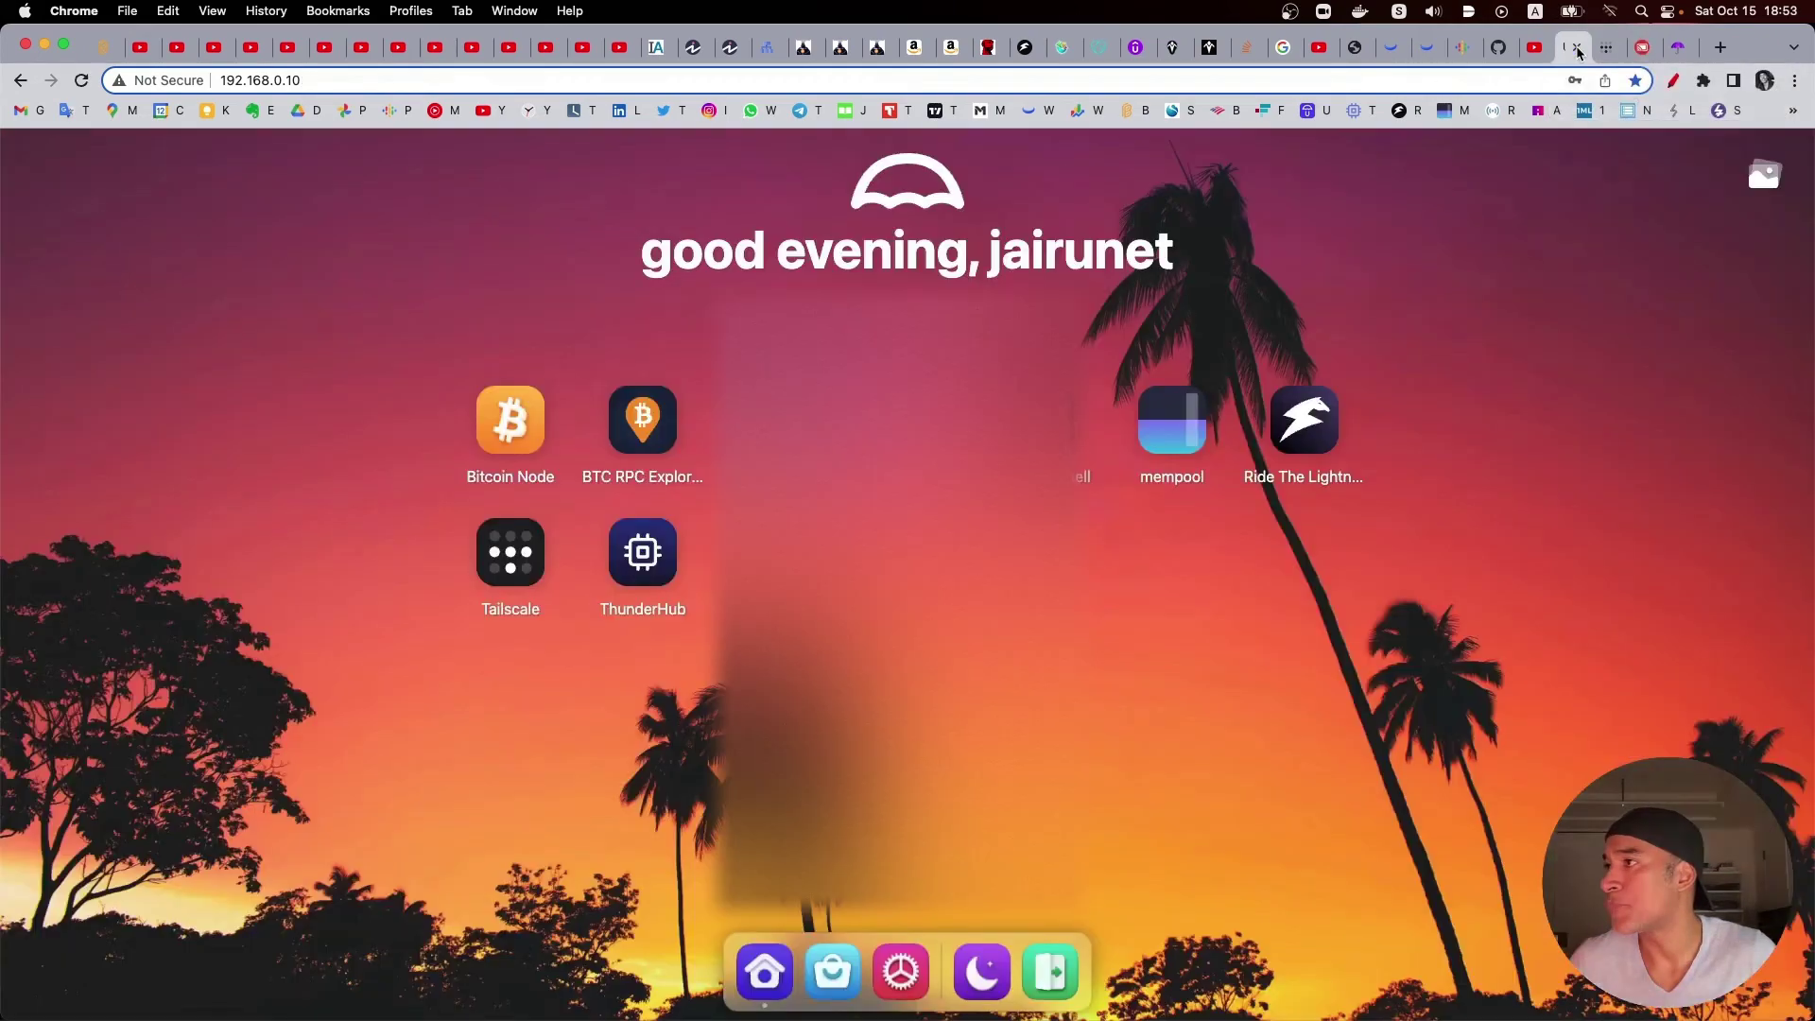
left_click(1680, 52)
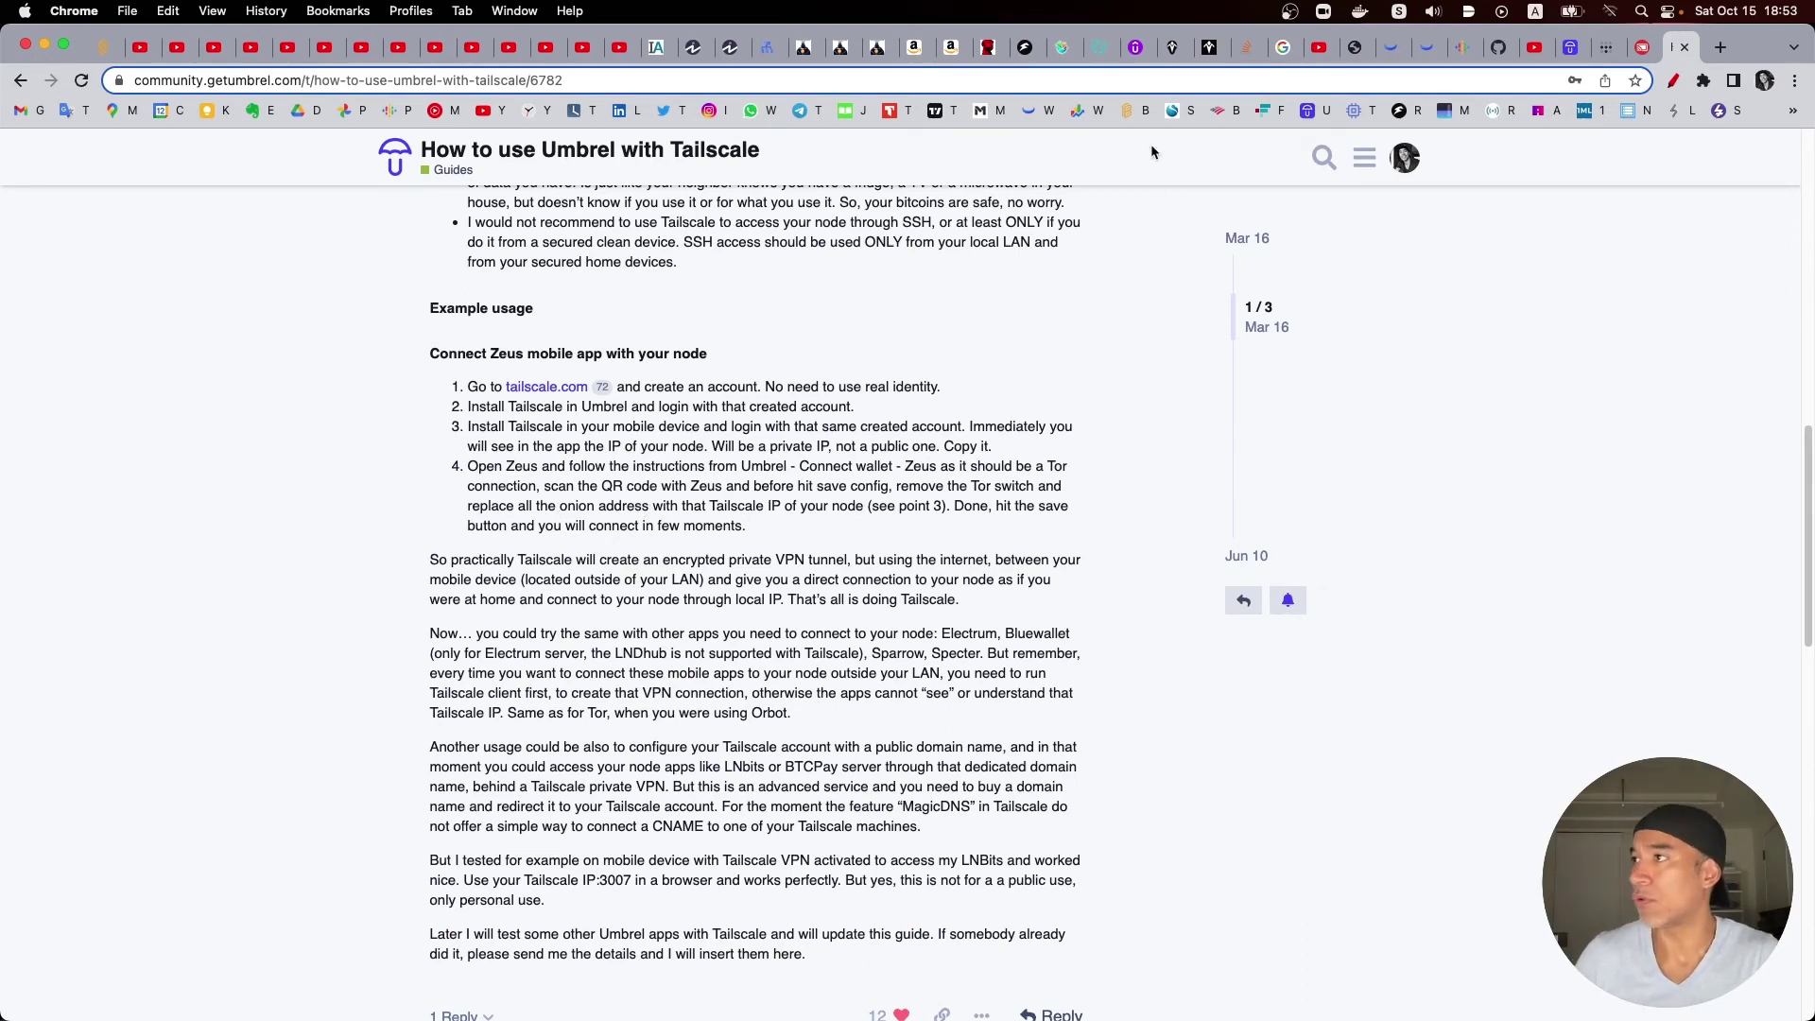
left_click(1645, 49)
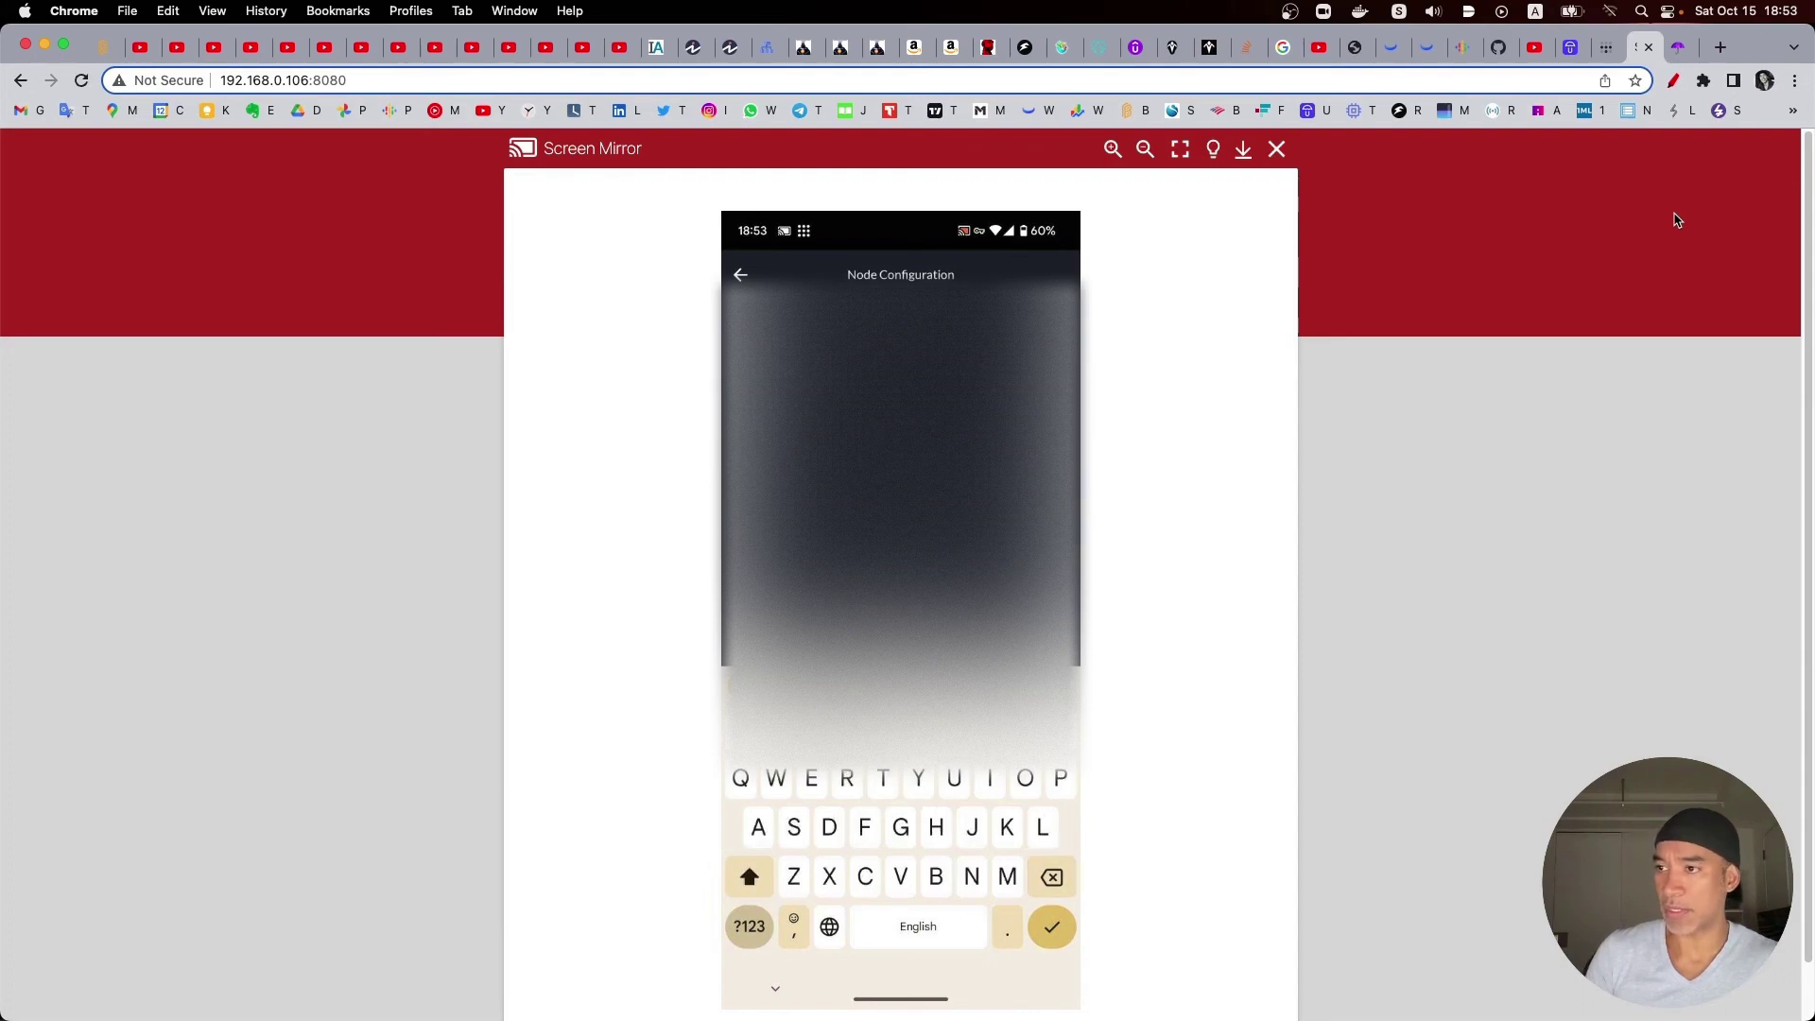
Step: Confirm the phone and lxc1 both show Connected in Tailscale Machines, then return to the guide
key("ctrl+Up")
left_click(1409, 422)
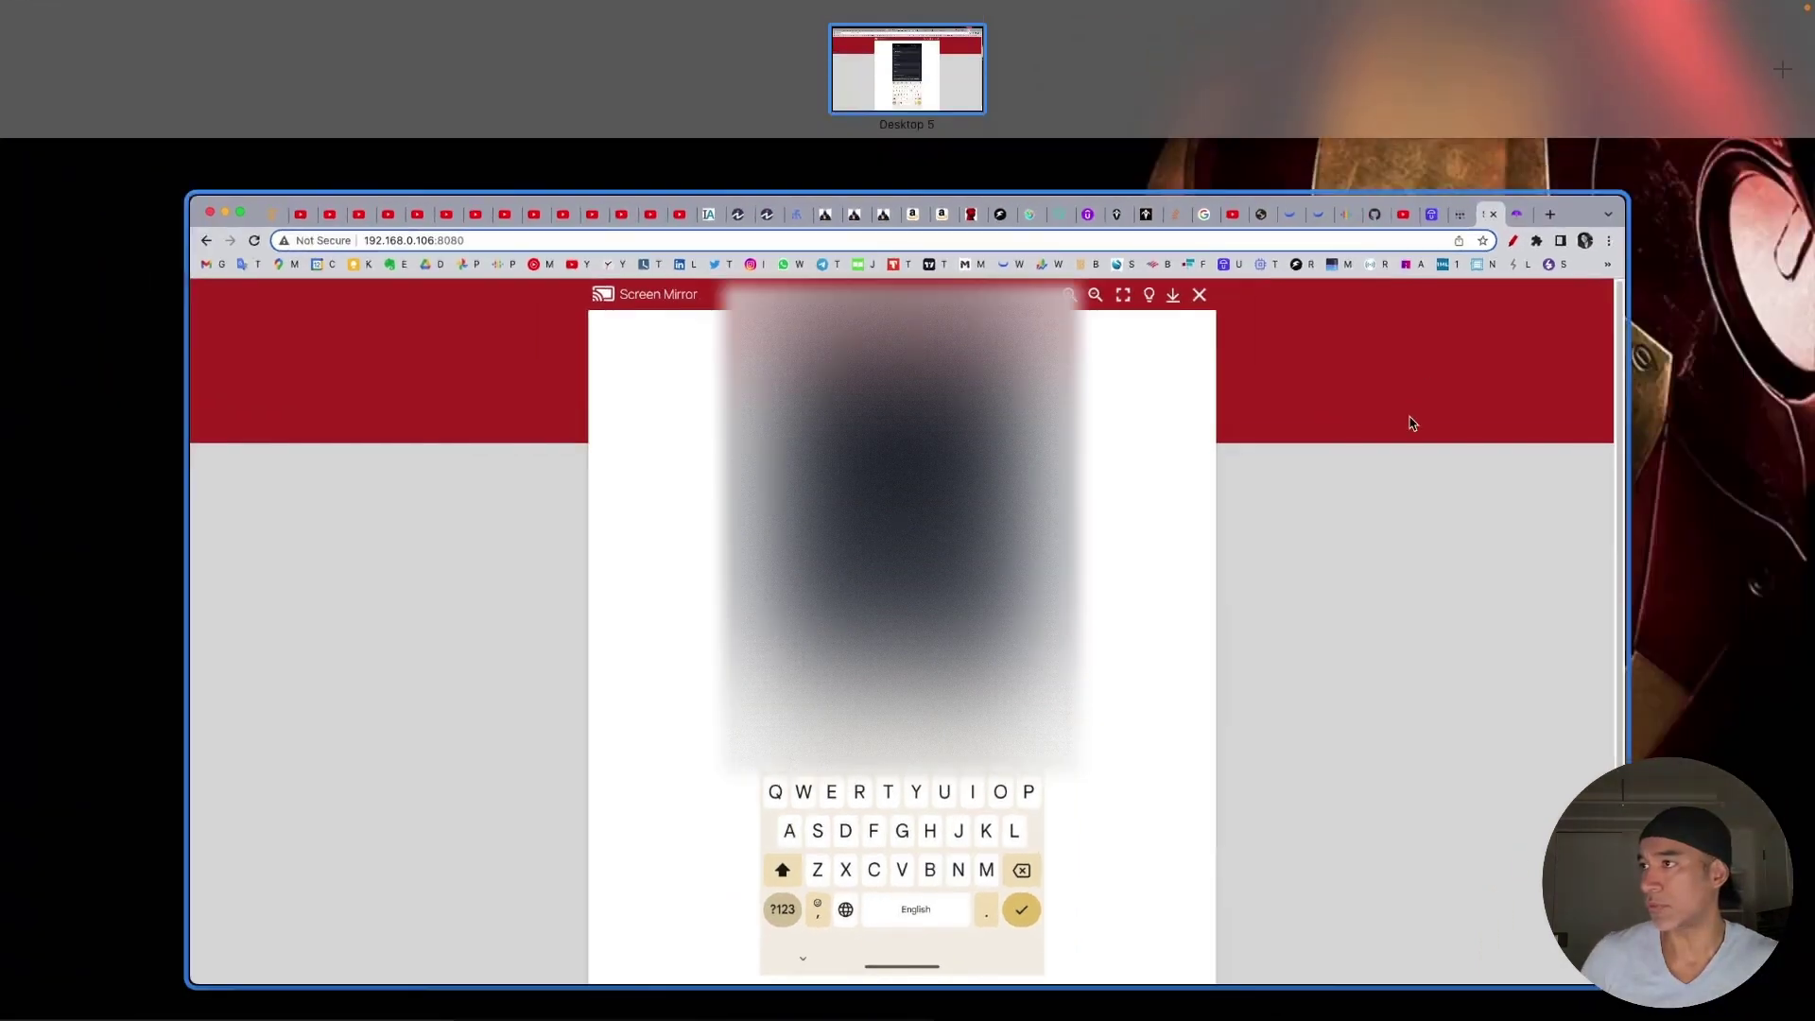
left_click(1604, 52)
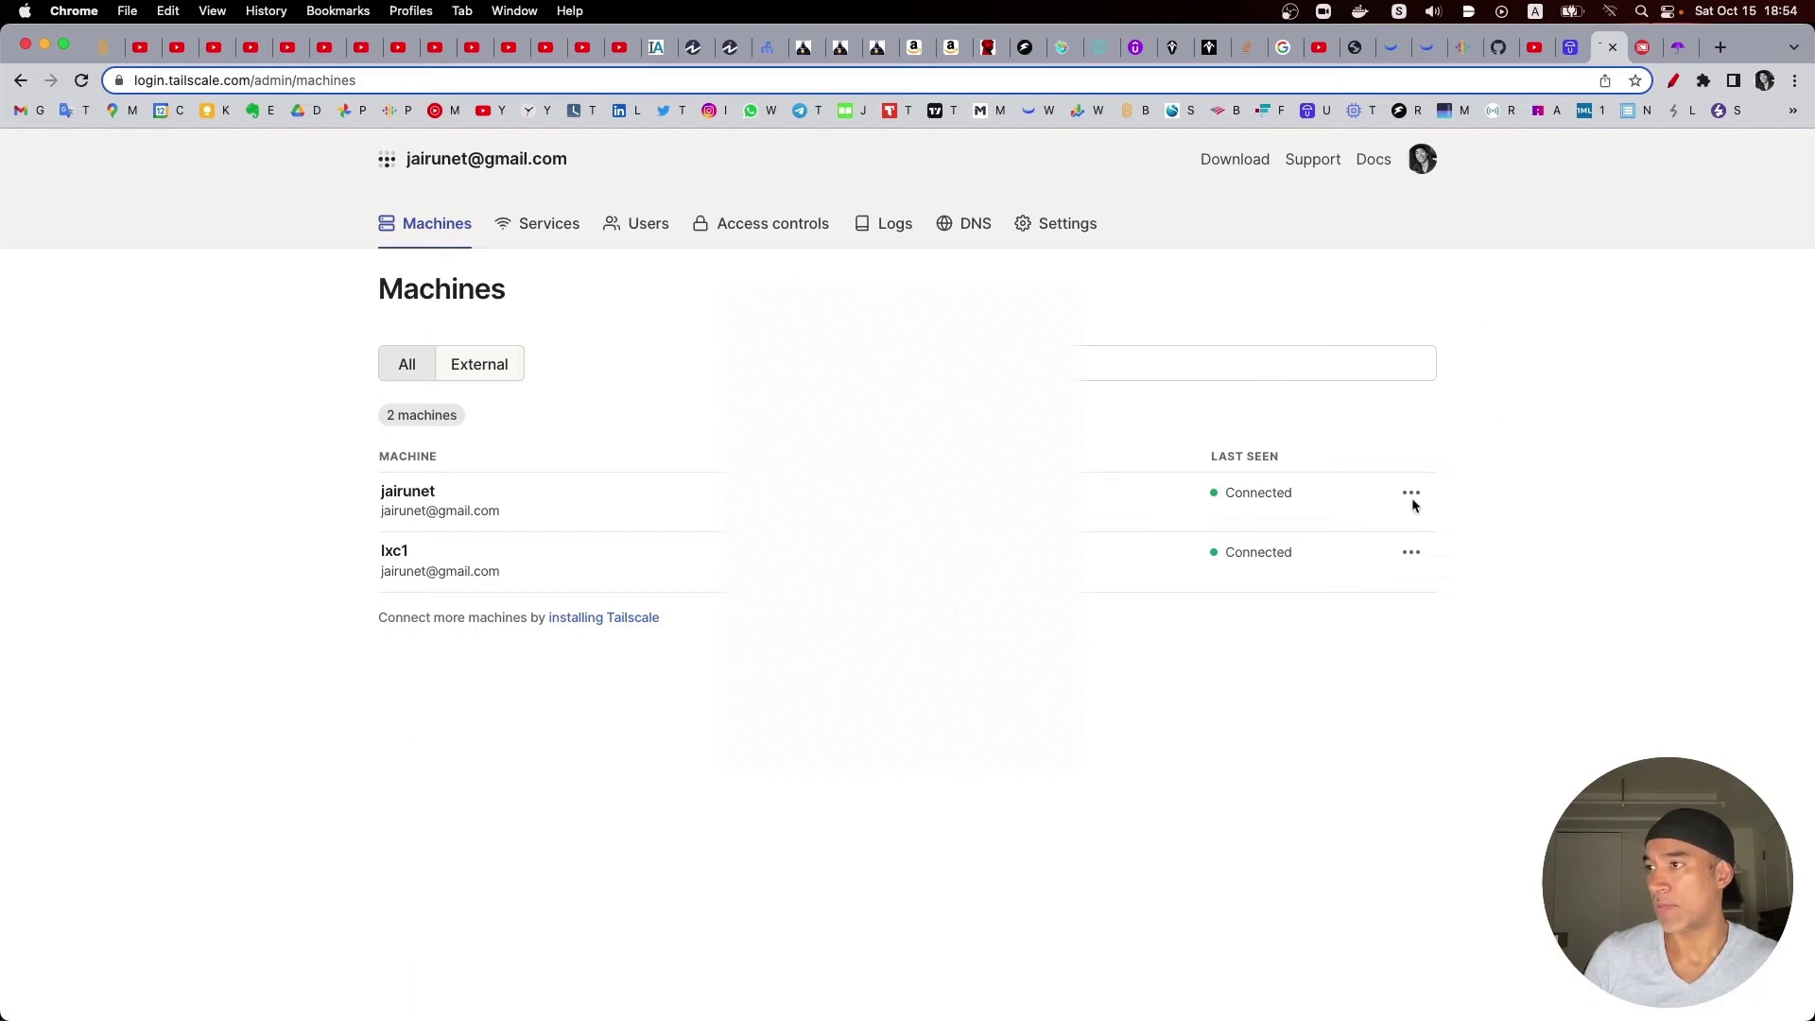
left_click(1645, 49)
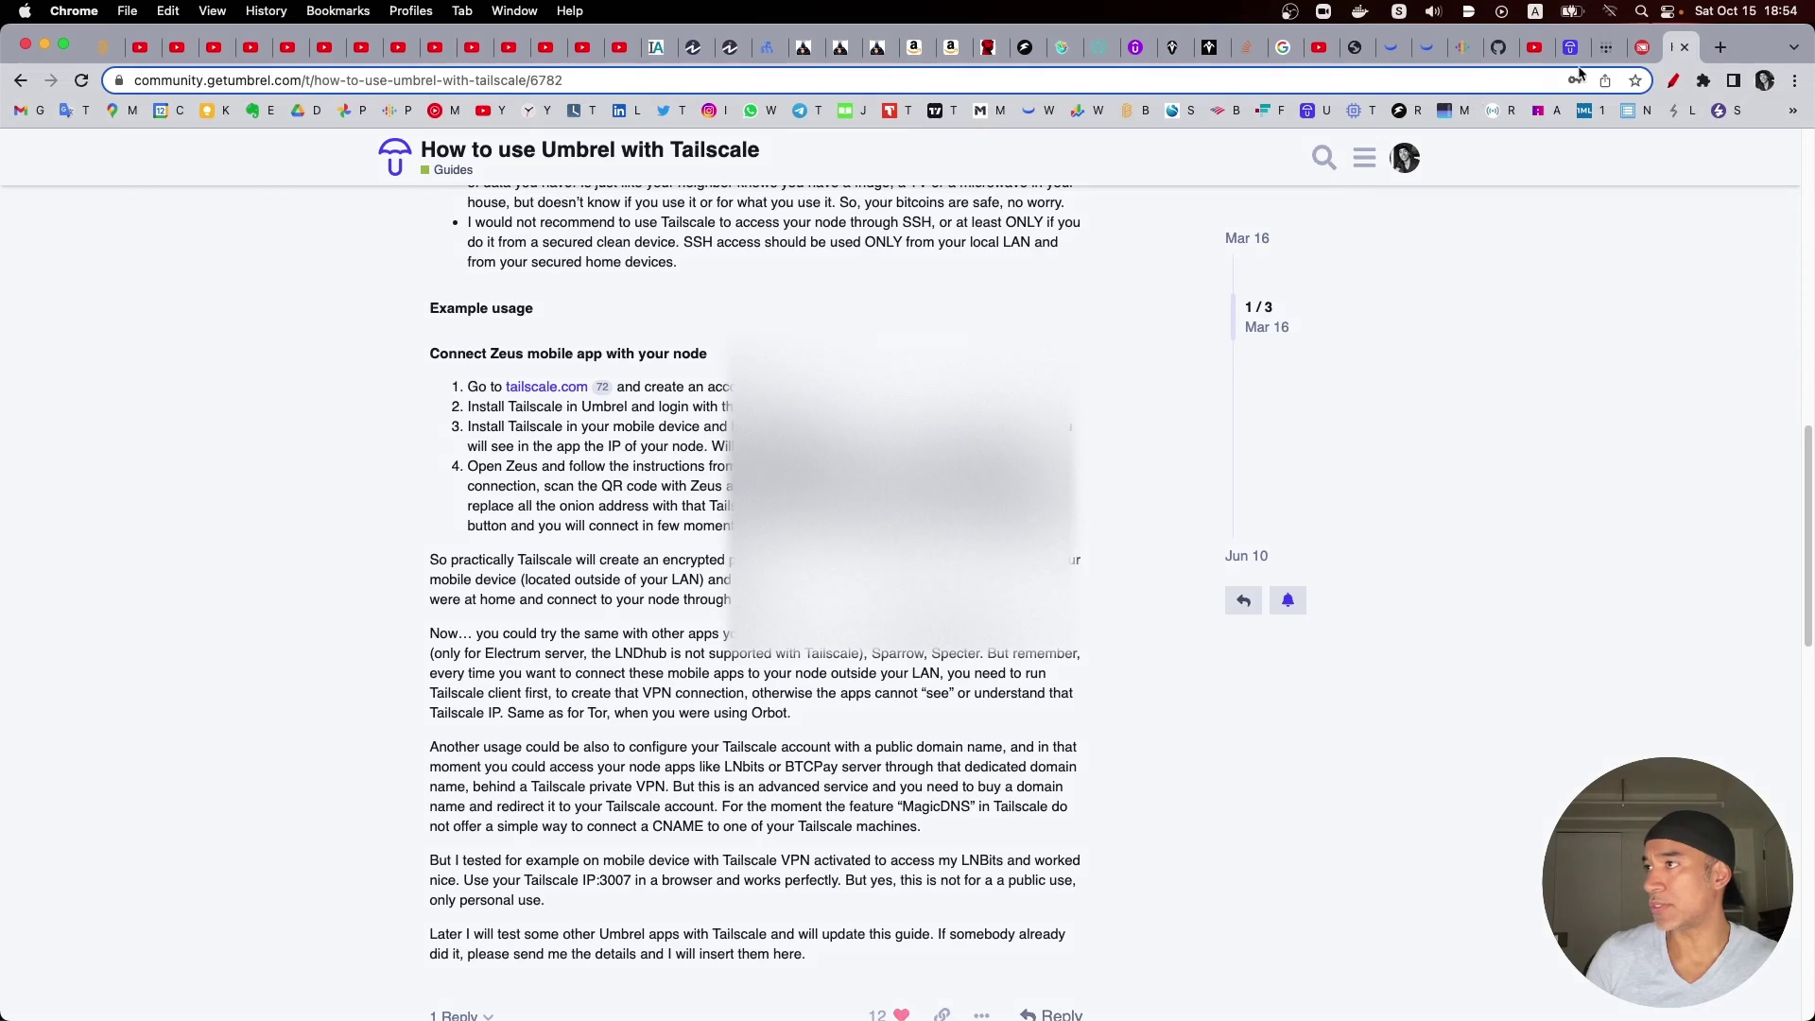
Step: View Zeus on the mirrored phone connected via Tailscale IP, showing 47,197,114 sats
left_click(1643, 47)
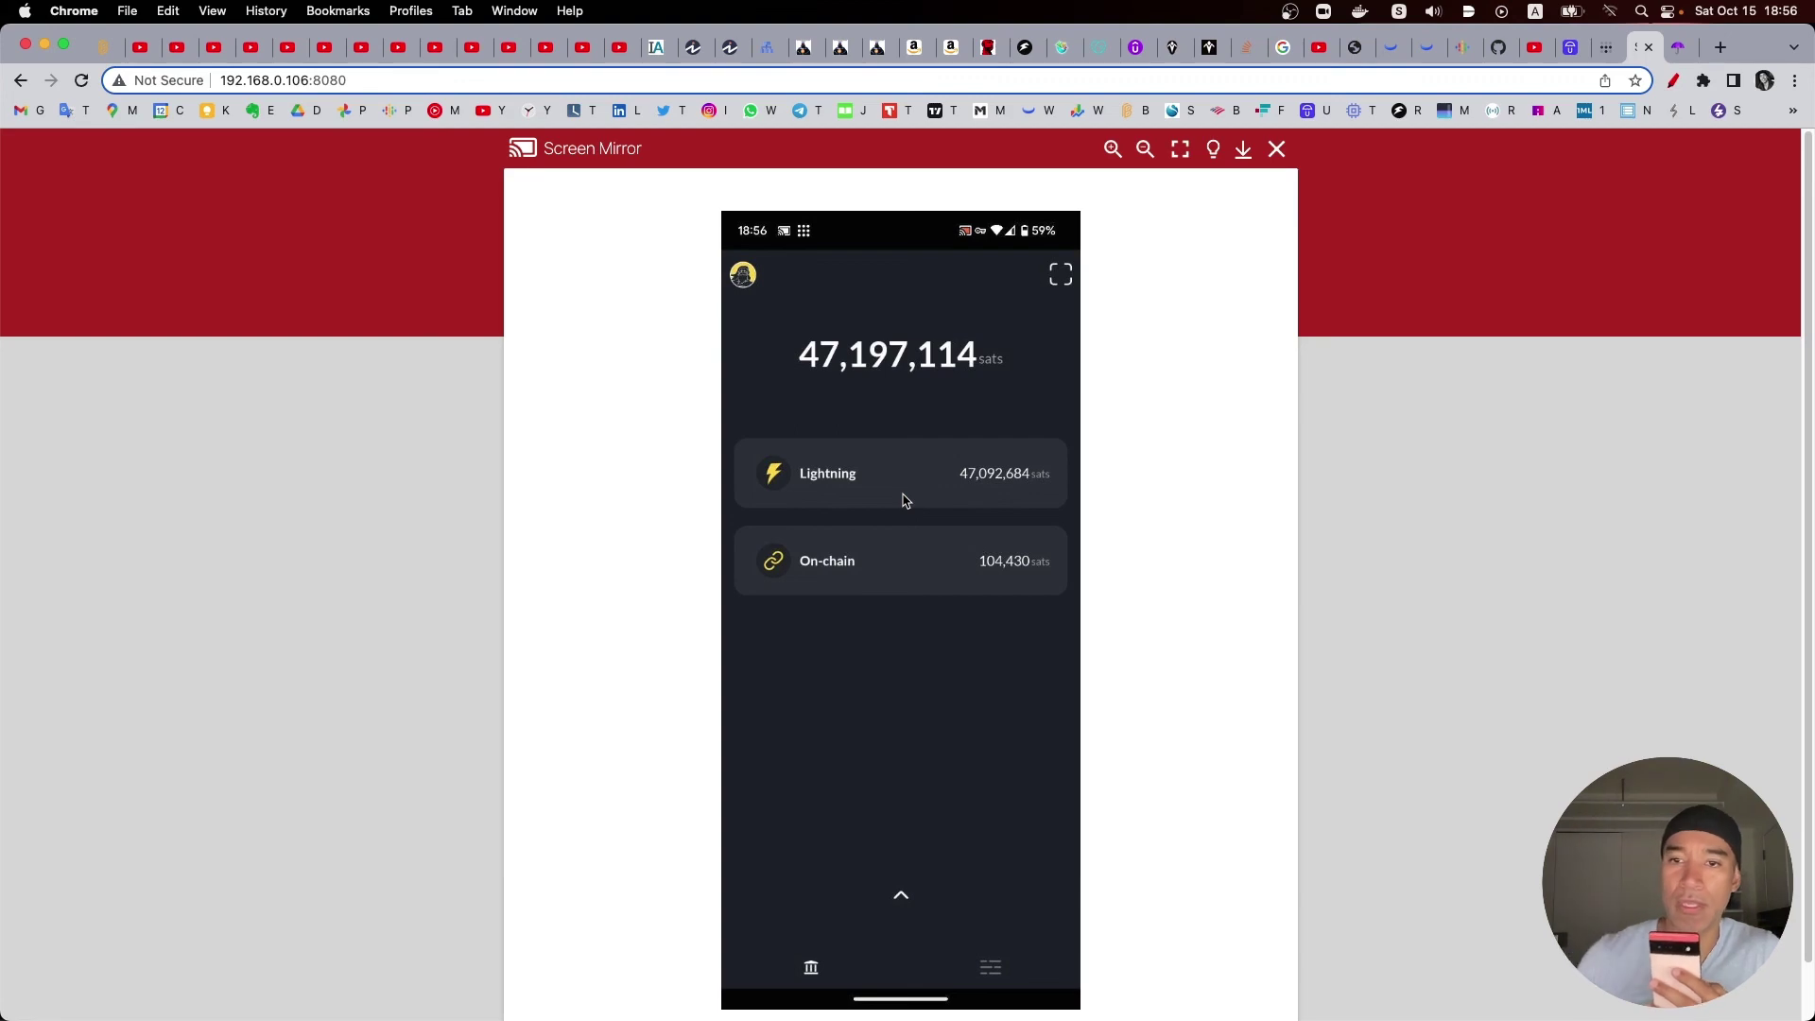
Step: Show the overview of all open windows, then return to the browser window
key("ctrl+Up")
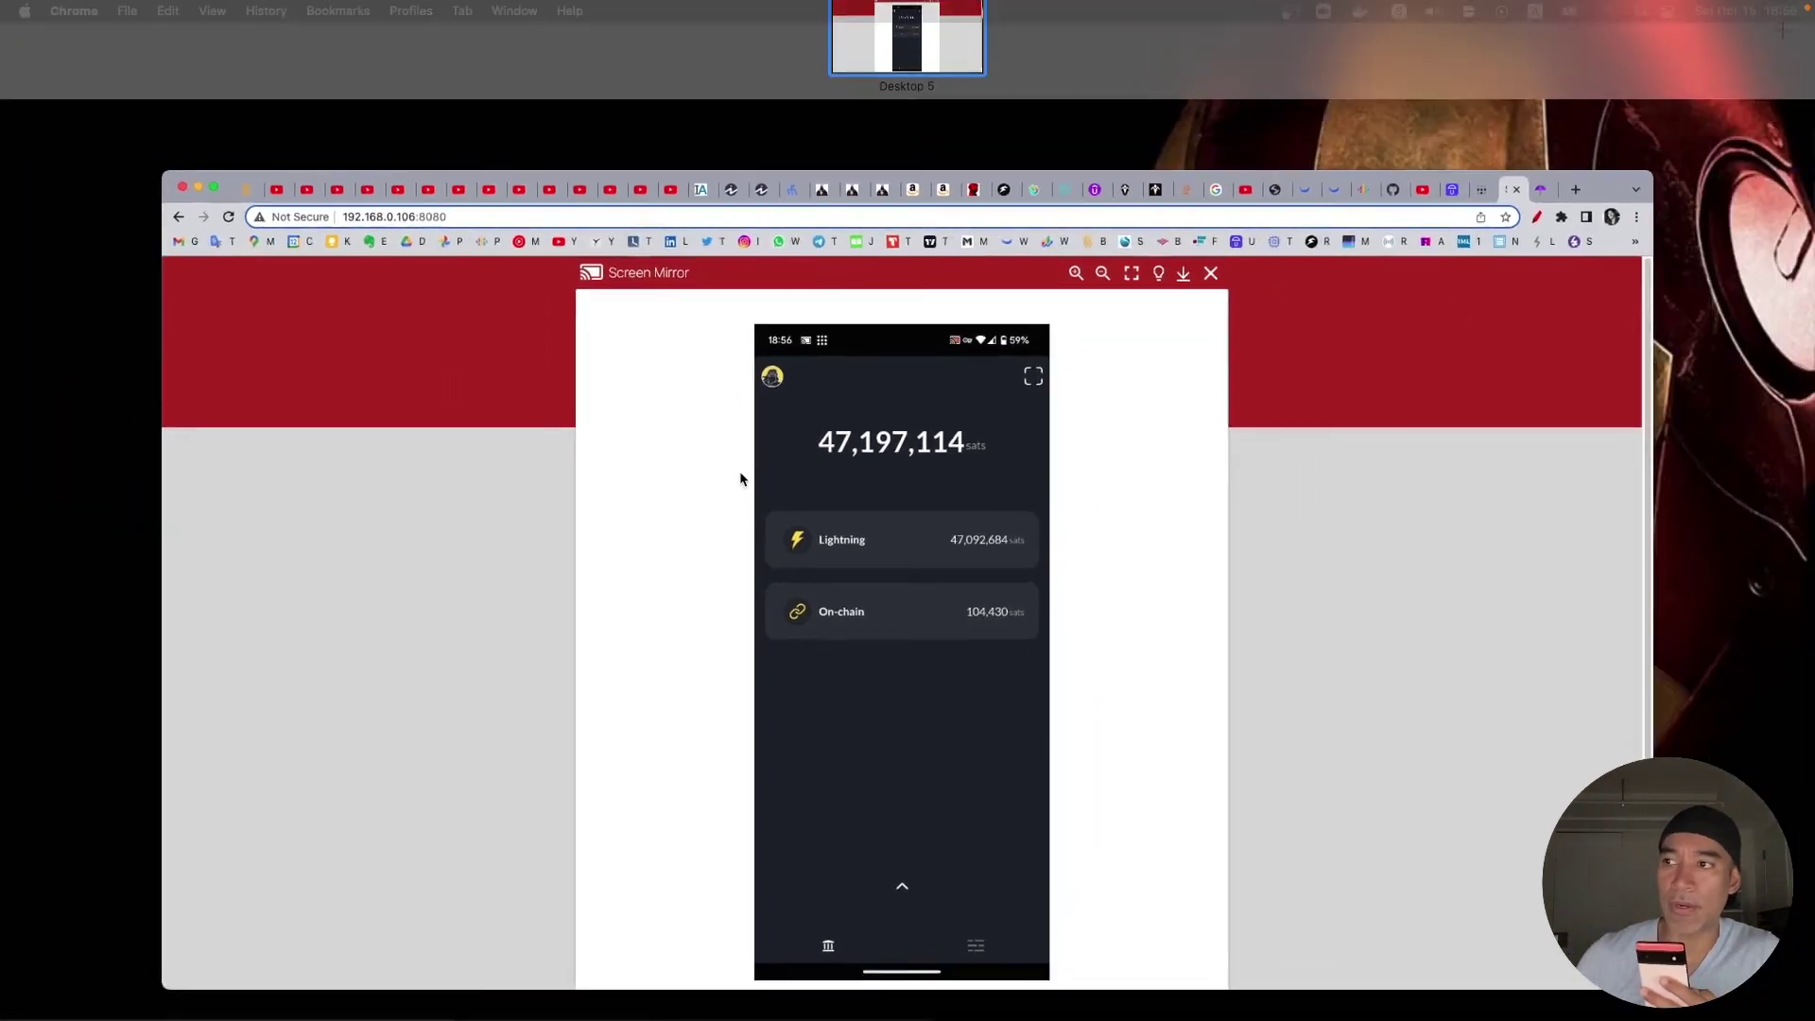
left_click(740, 479)
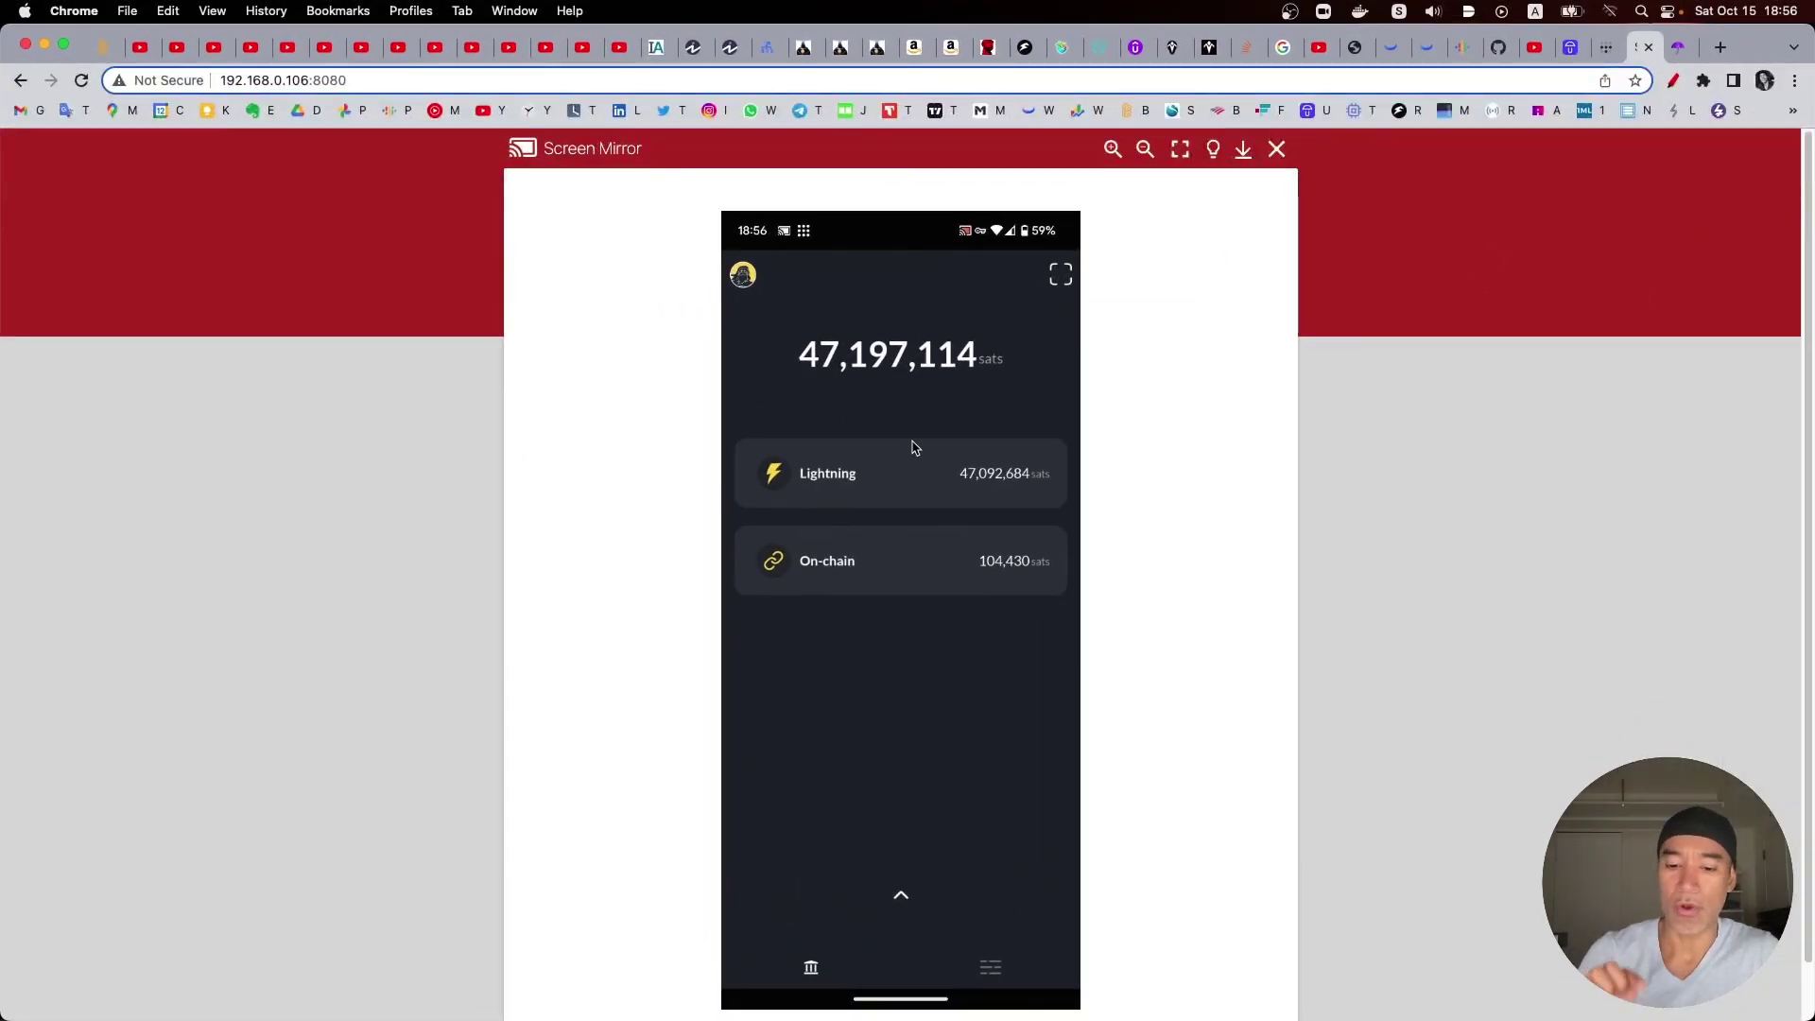